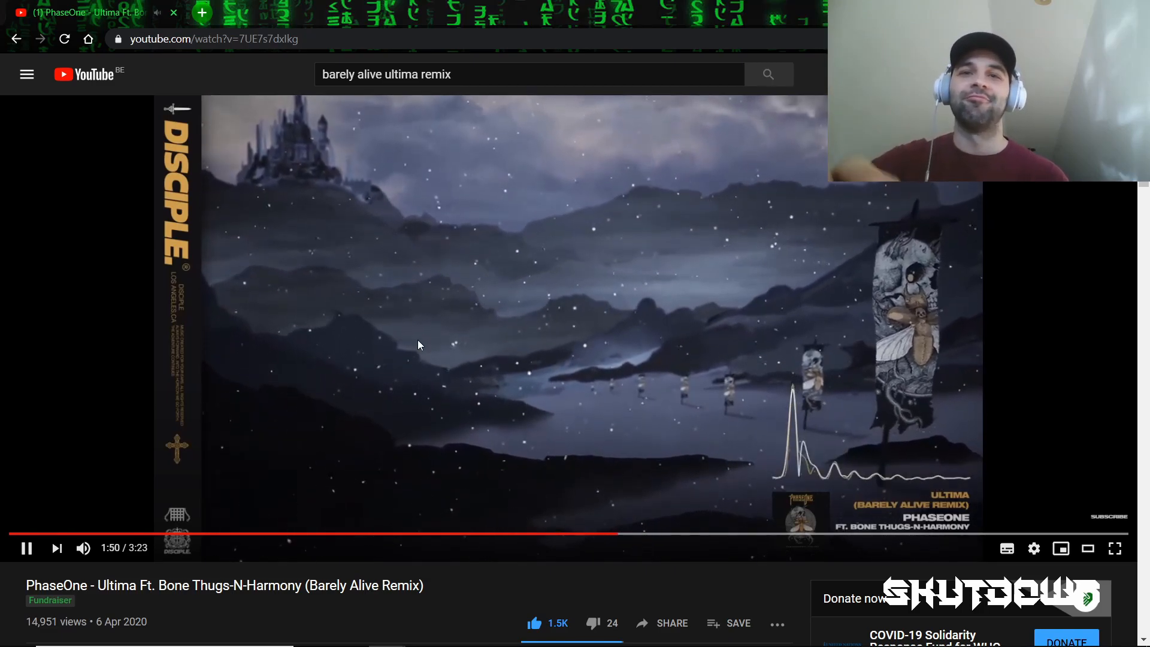
# Pause the reference remix video.
pyautogui.click(418, 340)
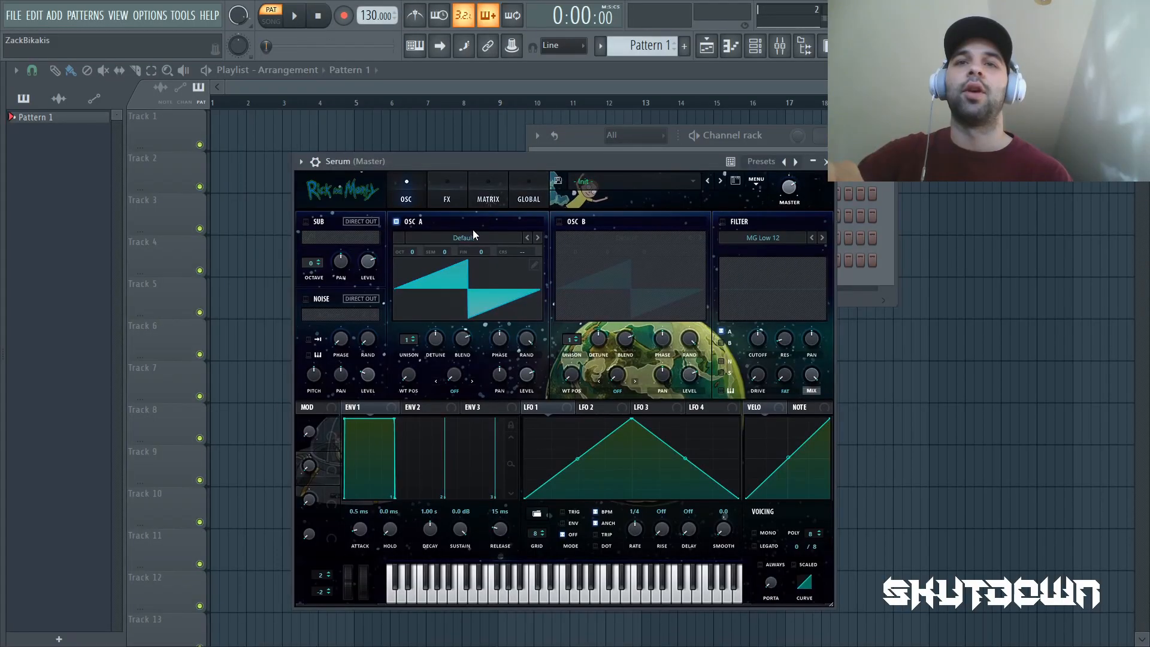
# Load the analog Basic Shapes wavetable into oscillator A, with wavetable position 2 and 10 unison voices.
pyautogui.click(472, 236)
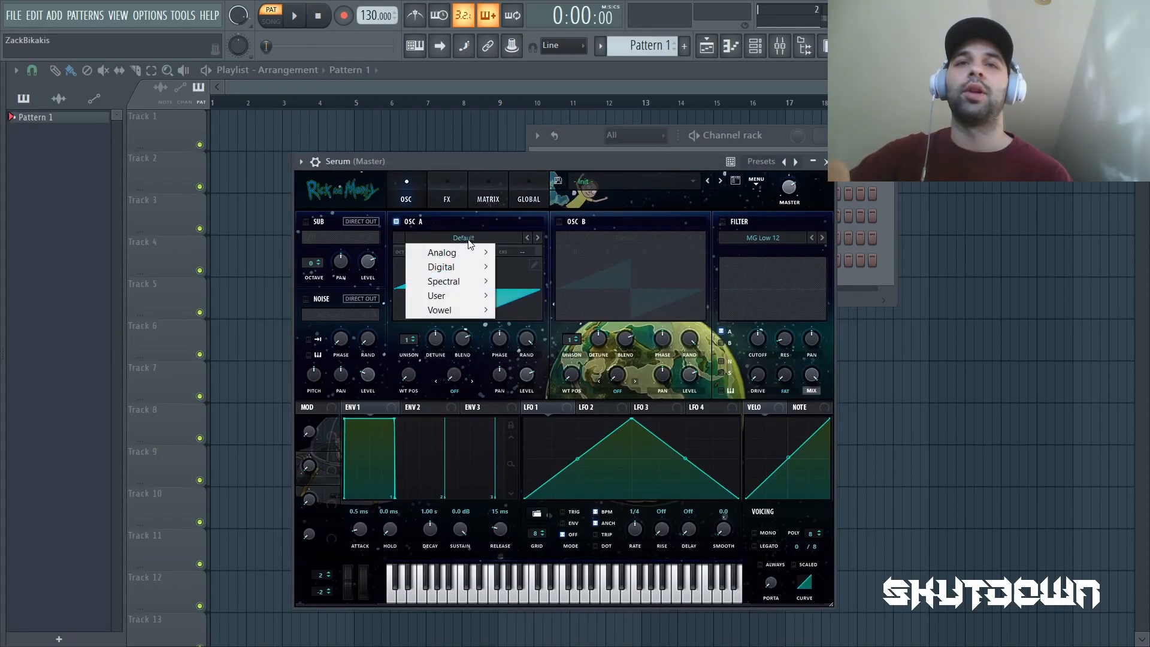
pyautogui.moveTo(462, 252)
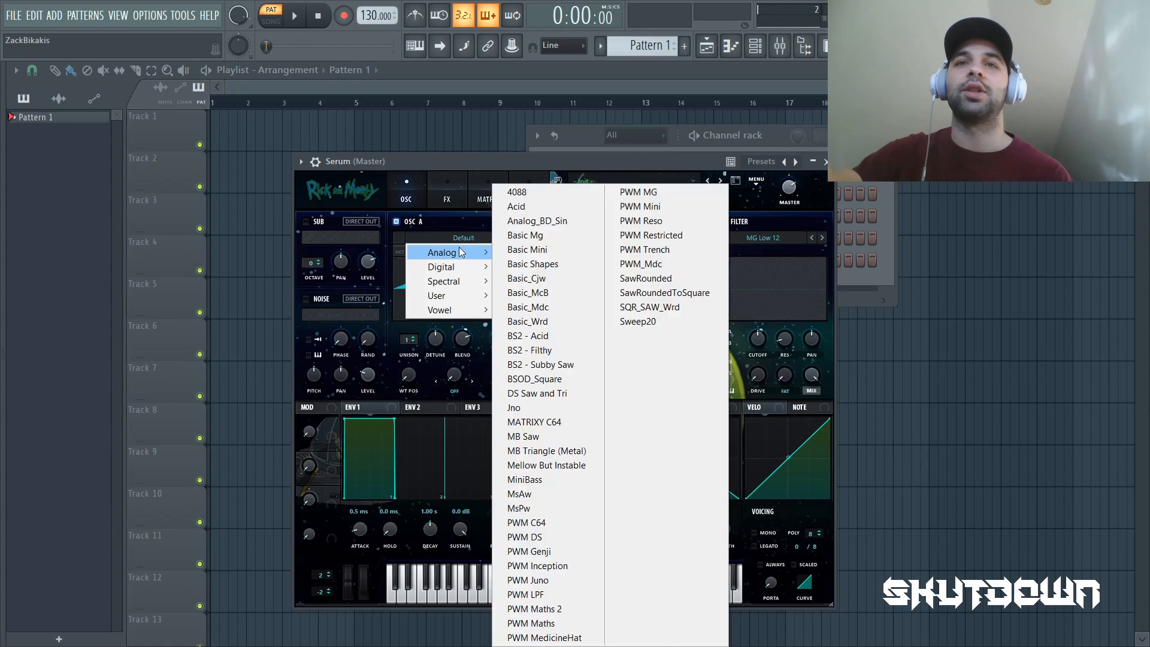
pyautogui.click(579, 263)
pyautogui.moveTo(416, 376); pyautogui.dragTo(411, 346)
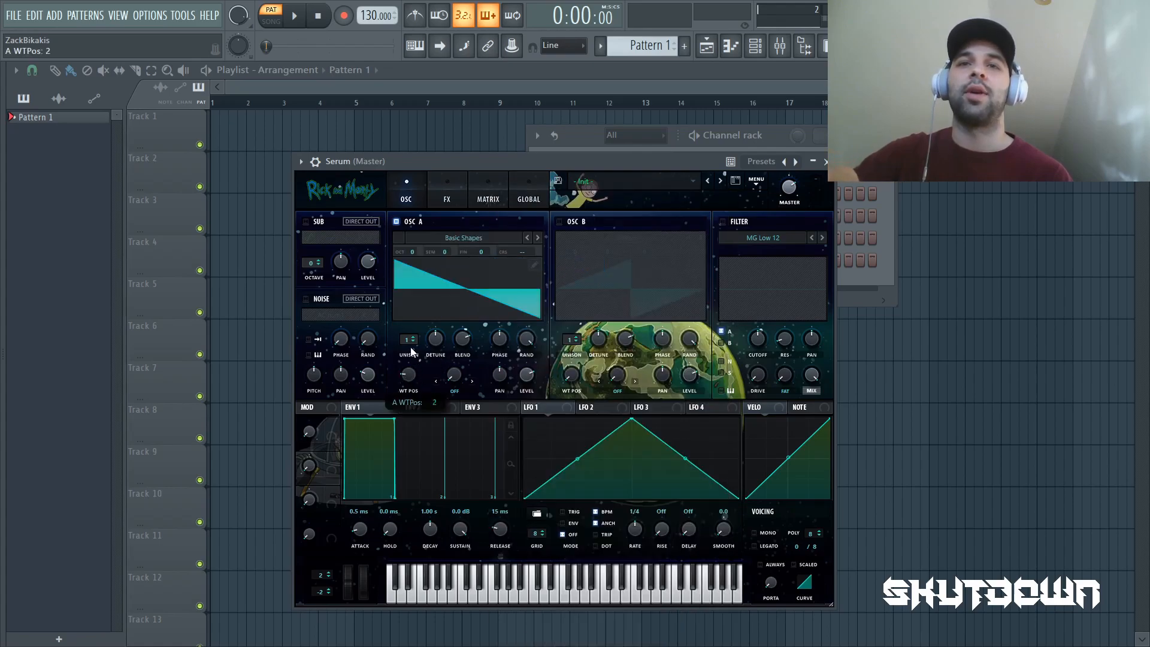
pyautogui.scroll(7, 413, 341)
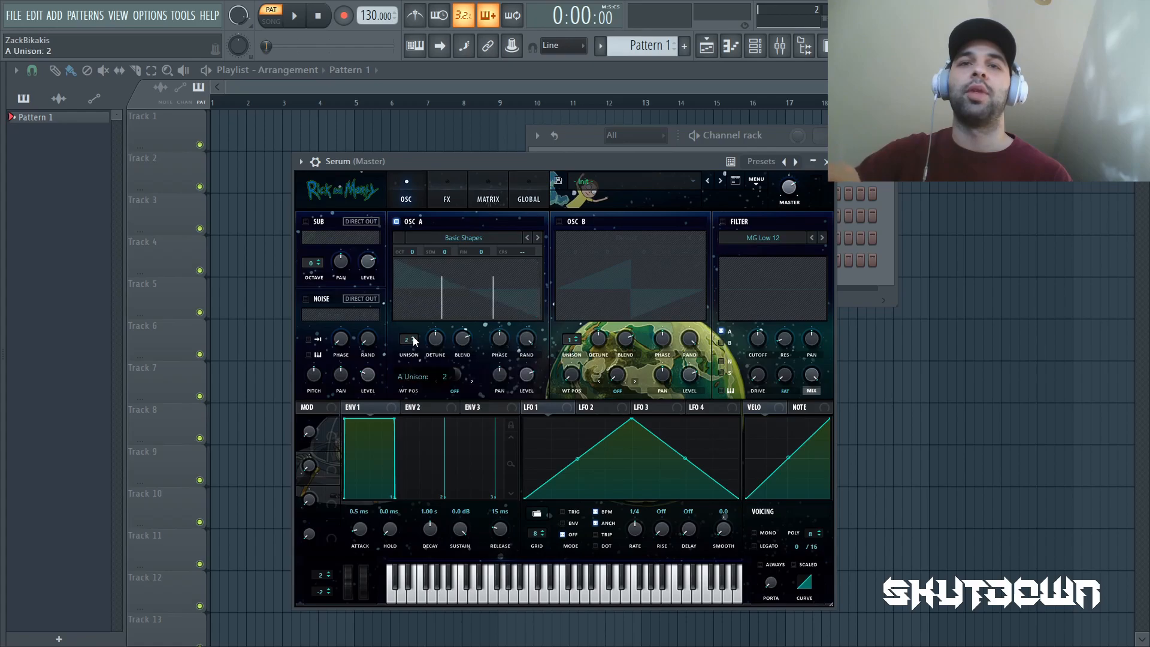
pyautogui.scroll(2, 414, 341)
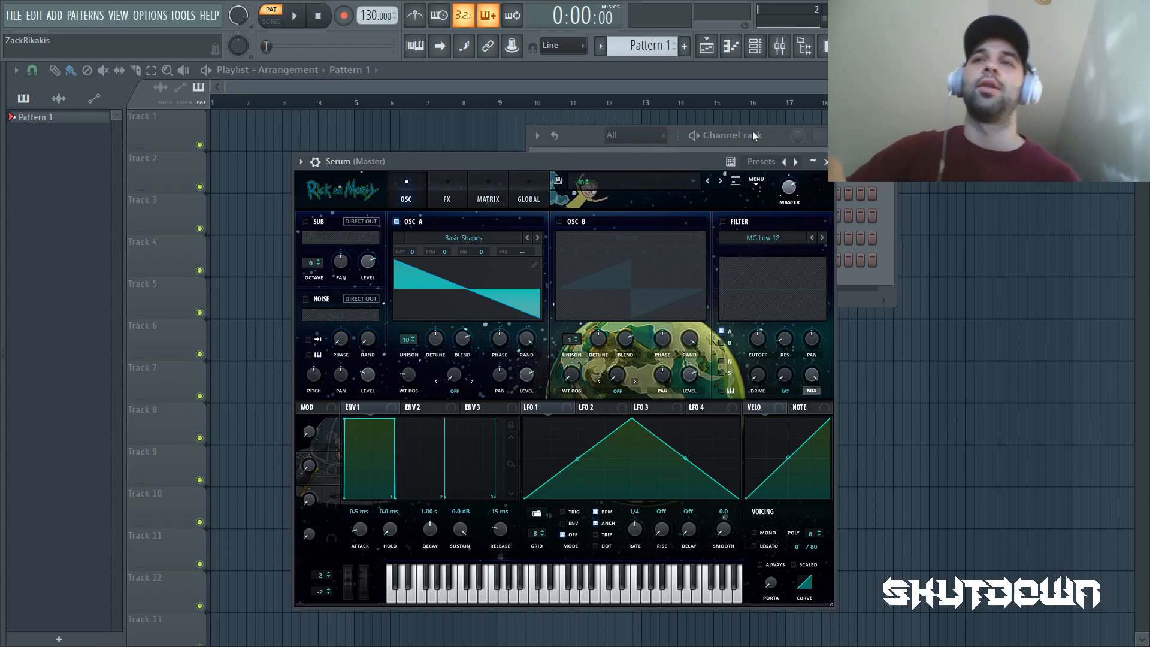
# Draw a one-bar E2 note at the start of Serum's piano roll and play the pattern back.
pyautogui.click(740, 45)
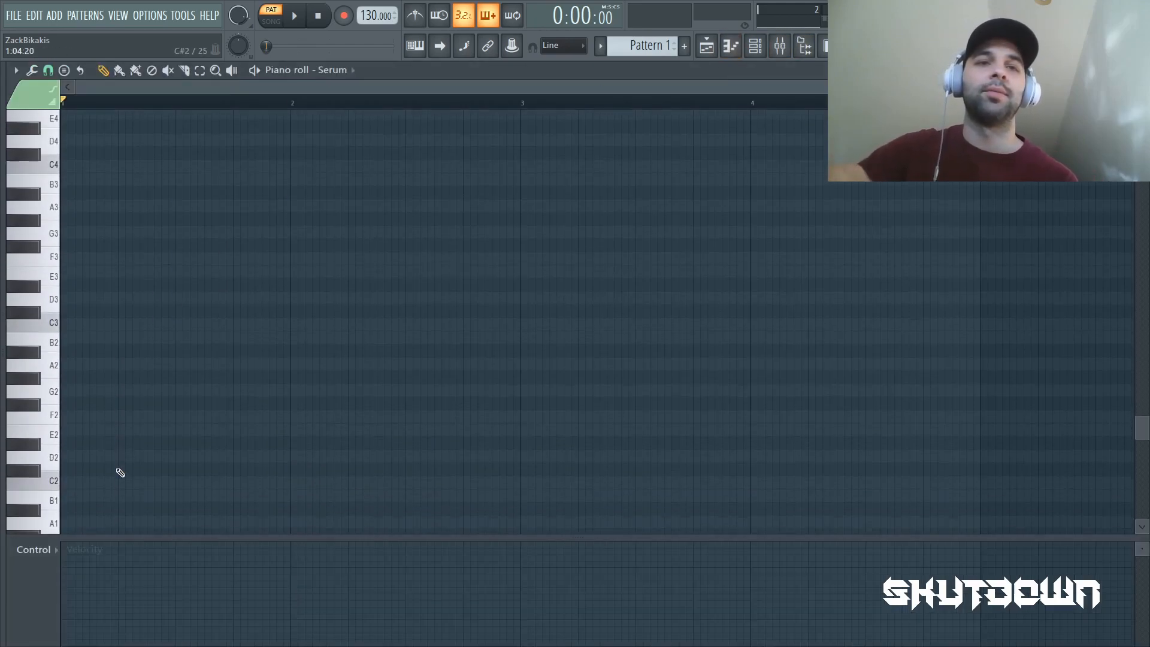
pyautogui.click(84, 372)
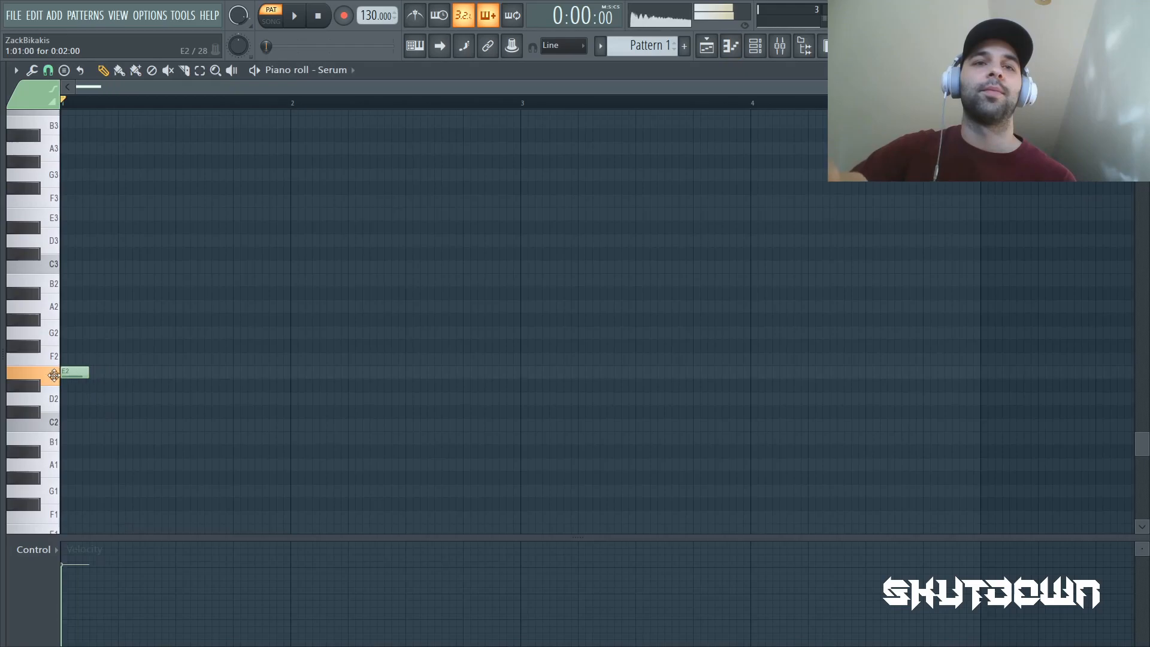
pyautogui.moveTo(85, 372); pyautogui.dragTo(290, 372)
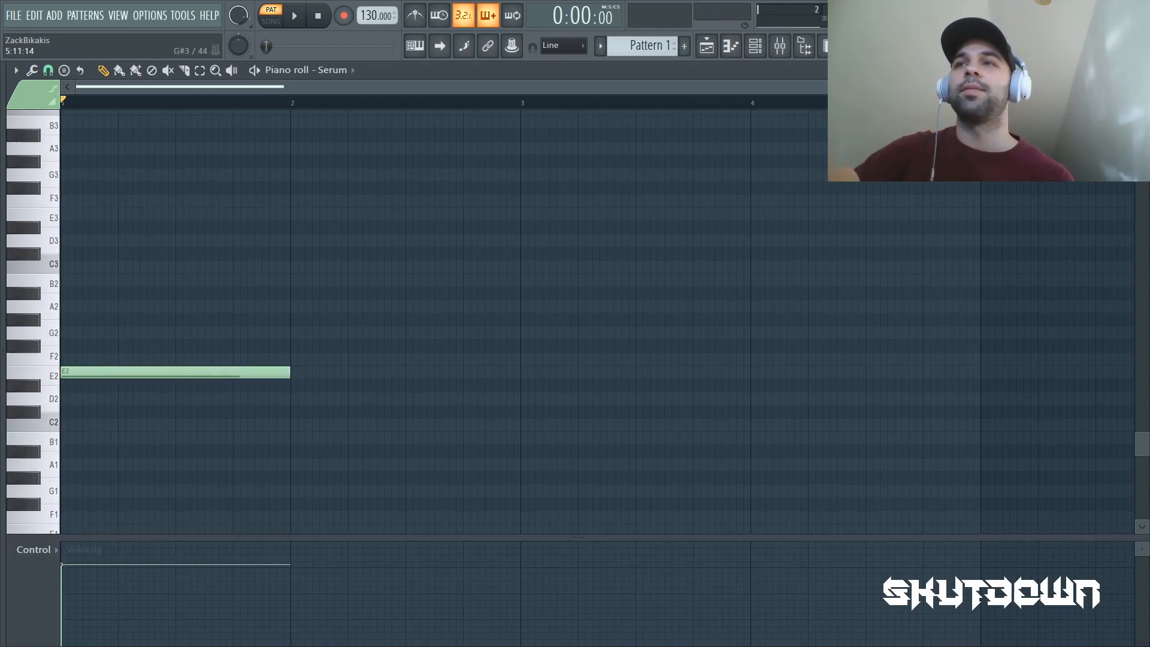
pyautogui.press('Escape')
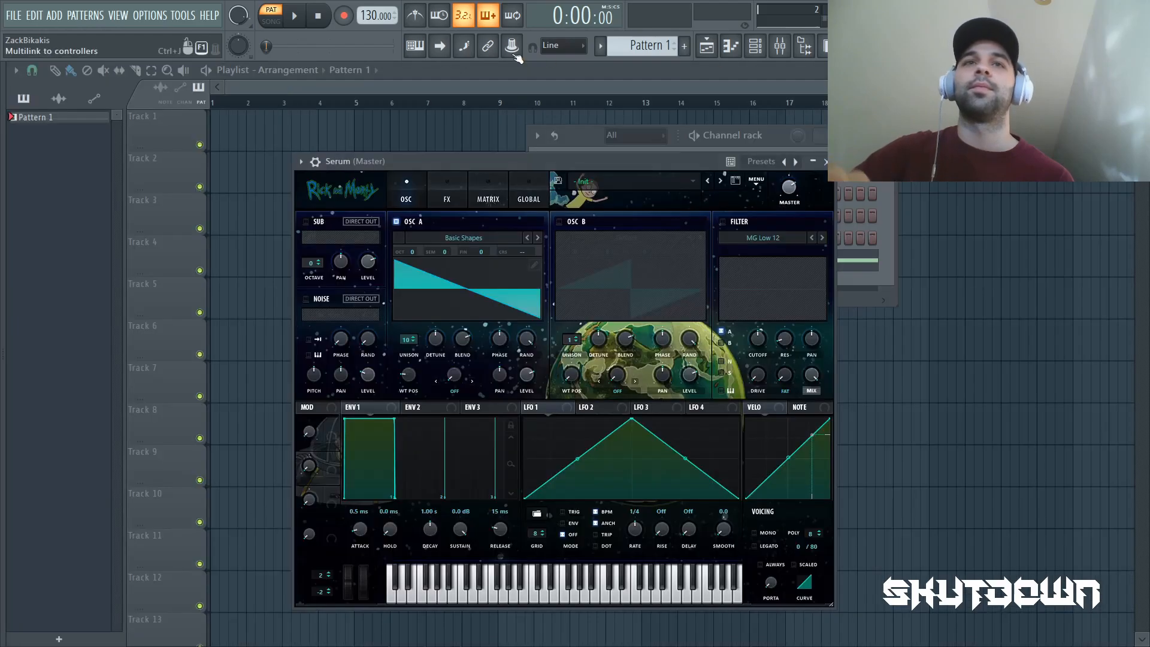
pyautogui.click(301, 19)
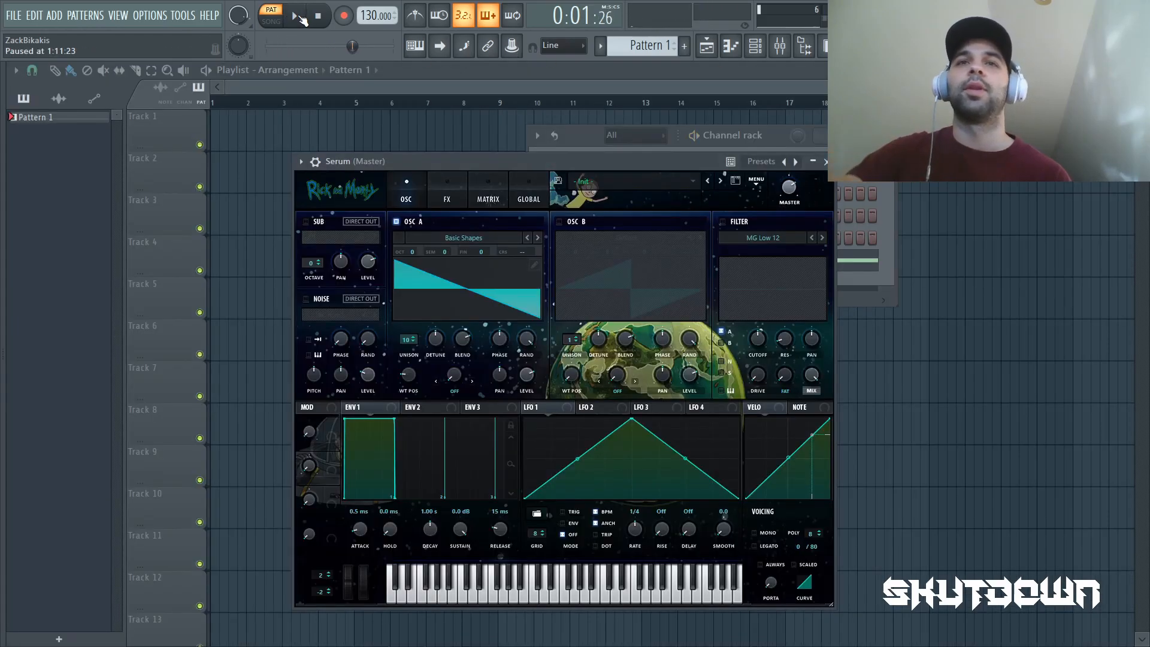
pyautogui.click(318, 17)
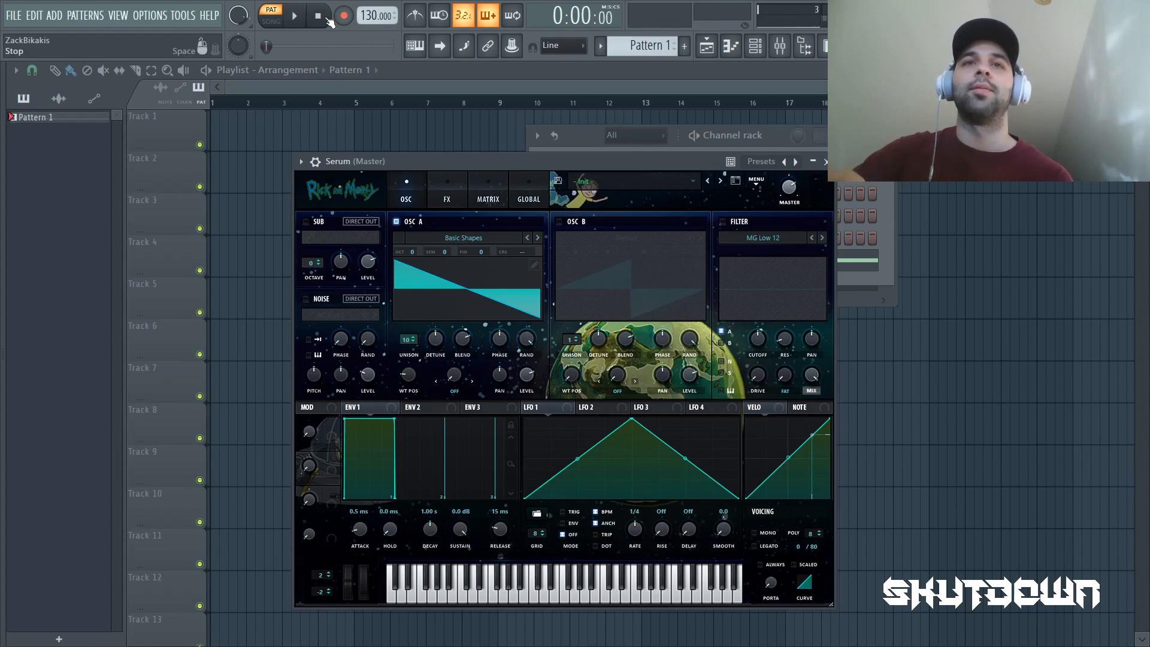
# Enable the MG Low 12 filter with its cutoff at 8 Hz and assign Macro 1 to the cutoff.
pyautogui.click(722, 222)
pyautogui.click(750, 238)
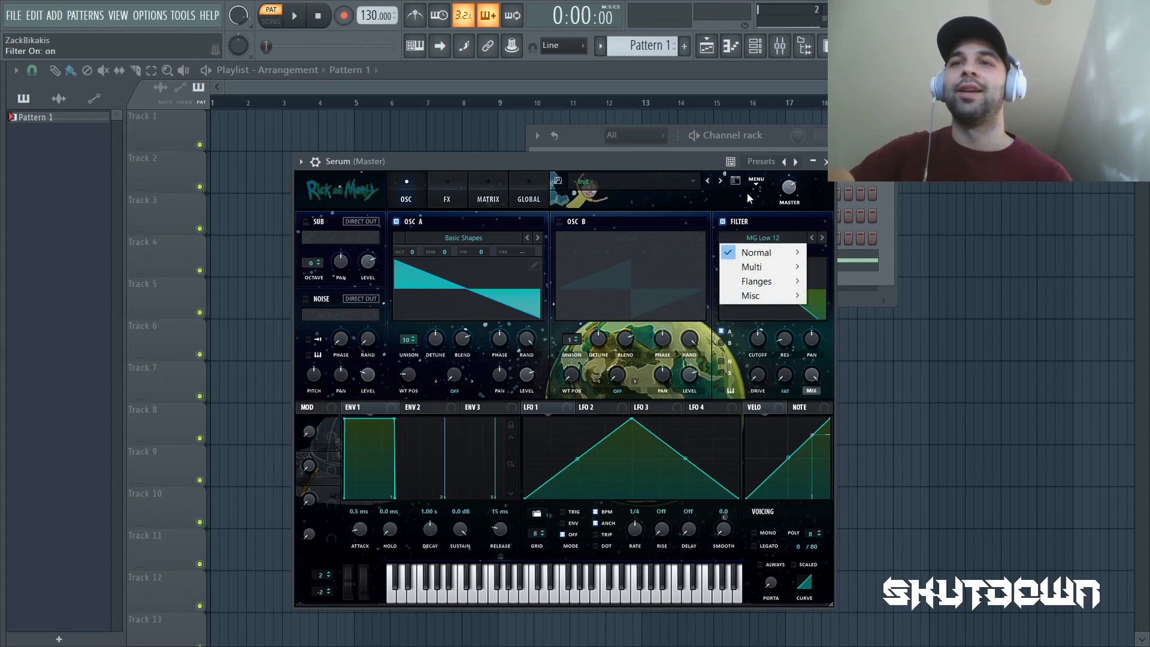
pyautogui.click(679, 171)
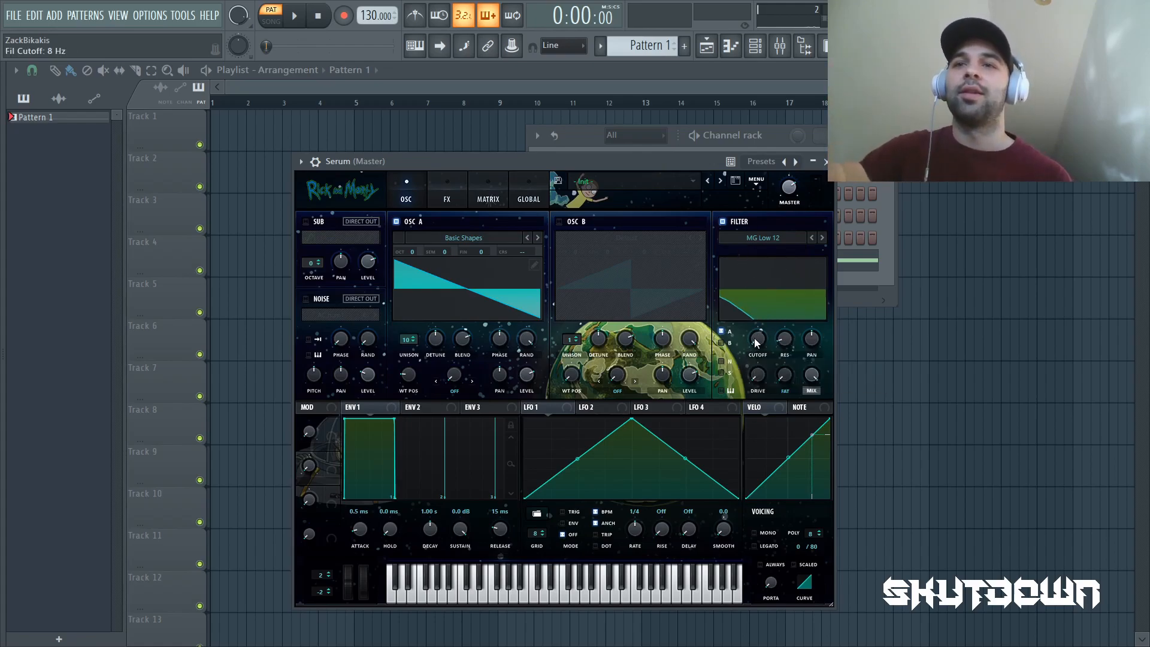
pyautogui.moveTo(331, 424); pyautogui.dragTo(757, 333)
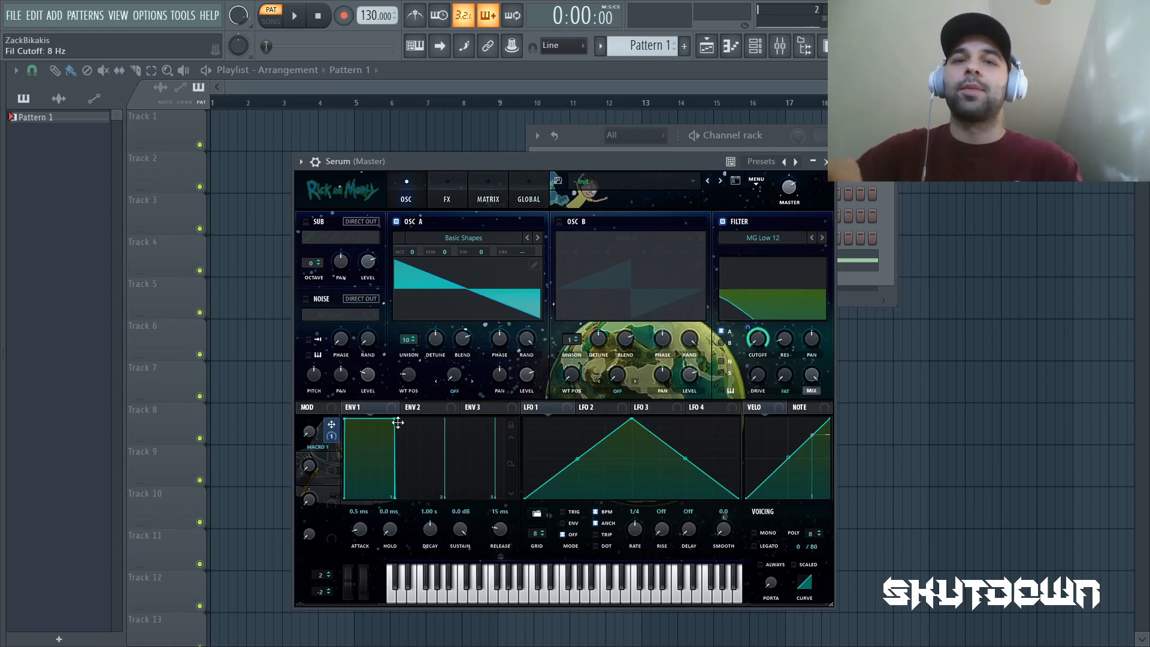
# Play the pattern while turning Macro 1 to audition the filter sweep.
pyautogui.press('space')
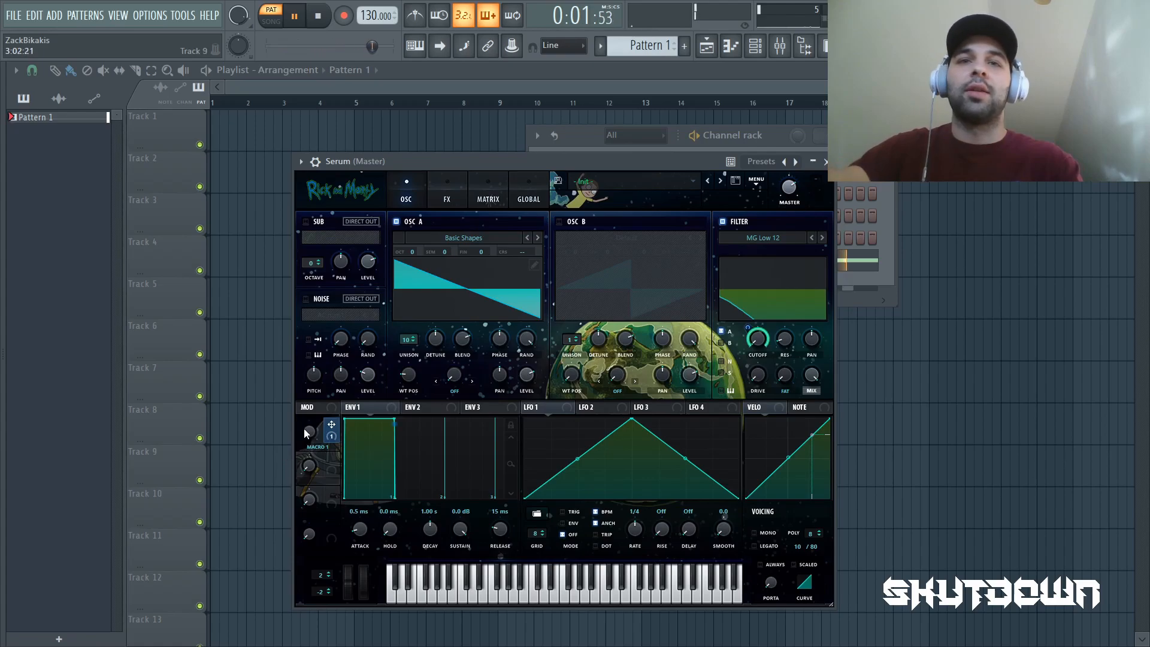
pyautogui.moveTo(303, 426)
pyautogui.press('space')
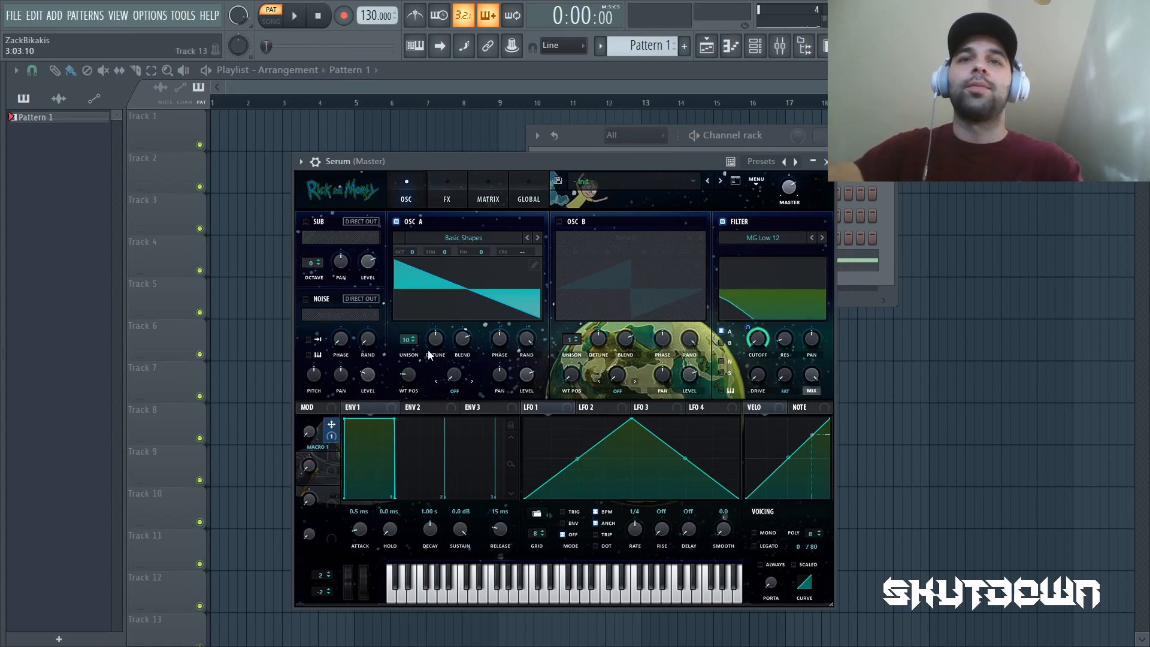
# Enable the noise oscillator with the analog BrightWhite sample and audition the pattern.
pyautogui.click(306, 299)
pyautogui.click(329, 312)
pyautogui.moveTo(377, 330)
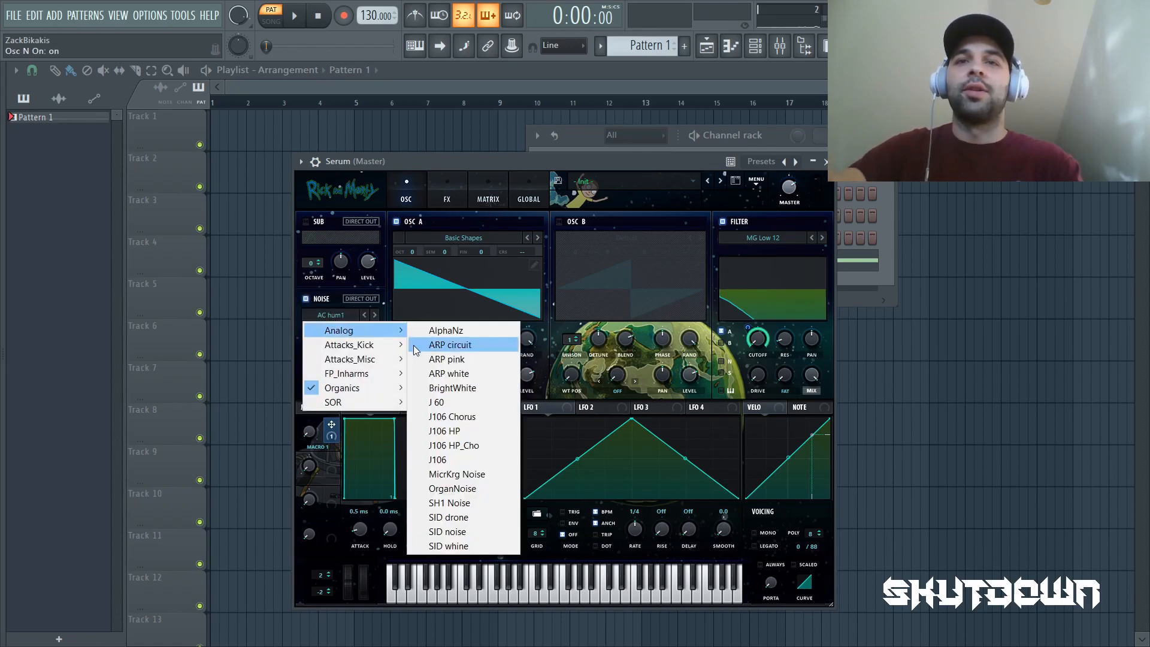
pyautogui.click(448, 390)
pyautogui.press('space')
pyautogui.press('space')
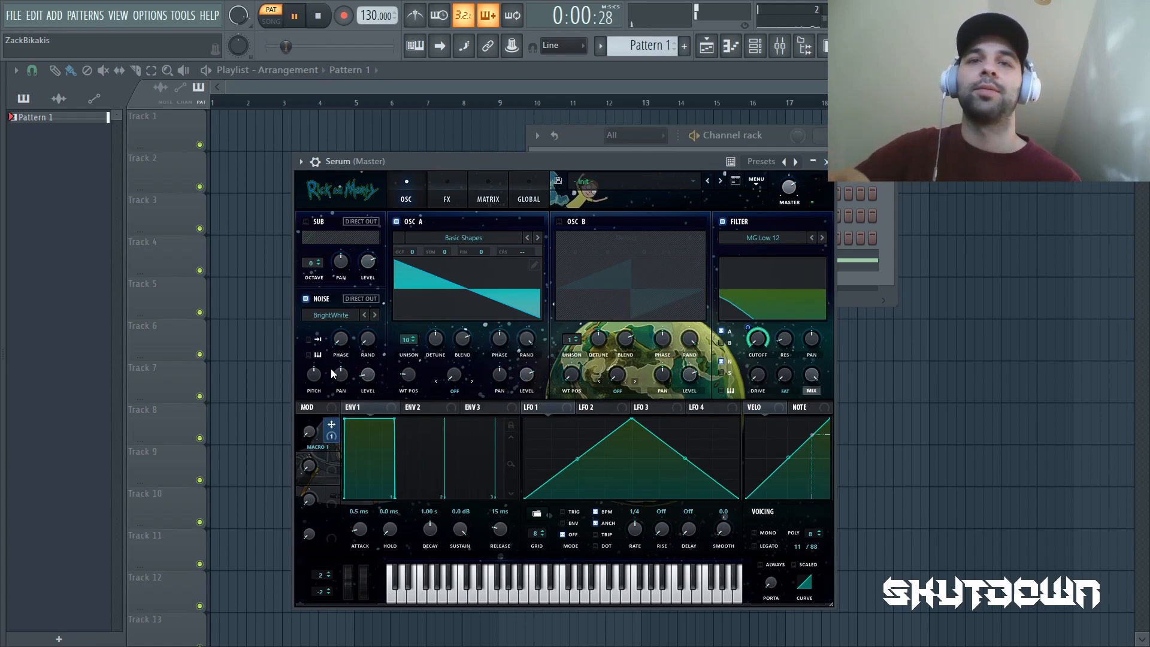
# Enable the Distortion effect in Tube mode and set its drive to 35%.
pyautogui.click(430, 182)
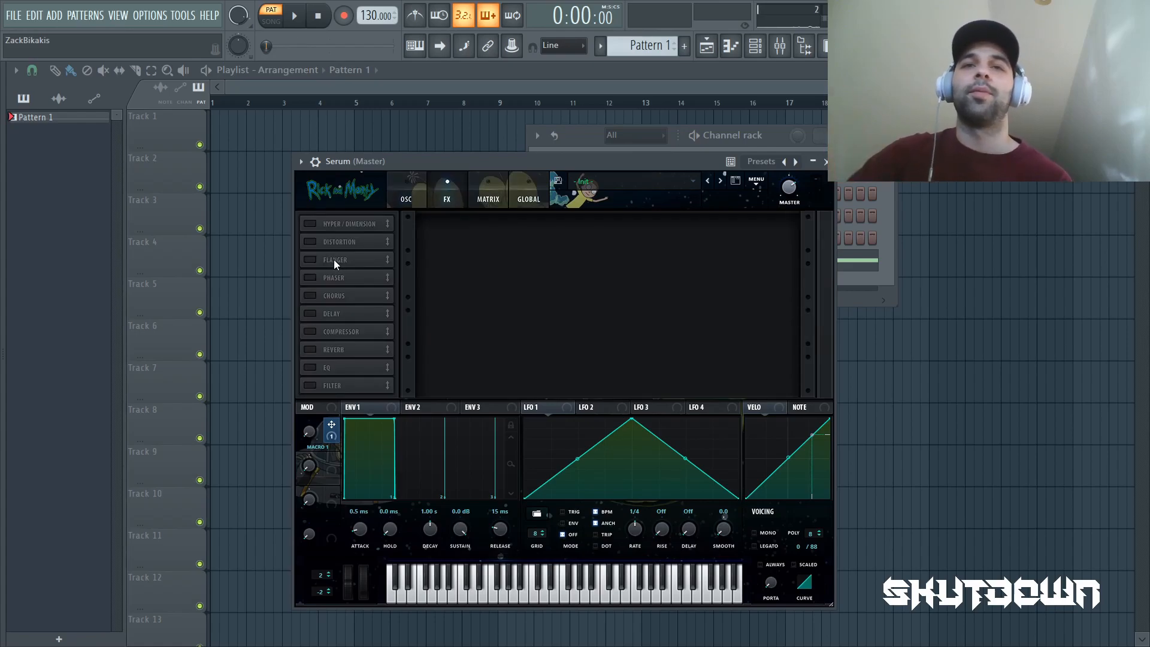
pyautogui.click(309, 242)
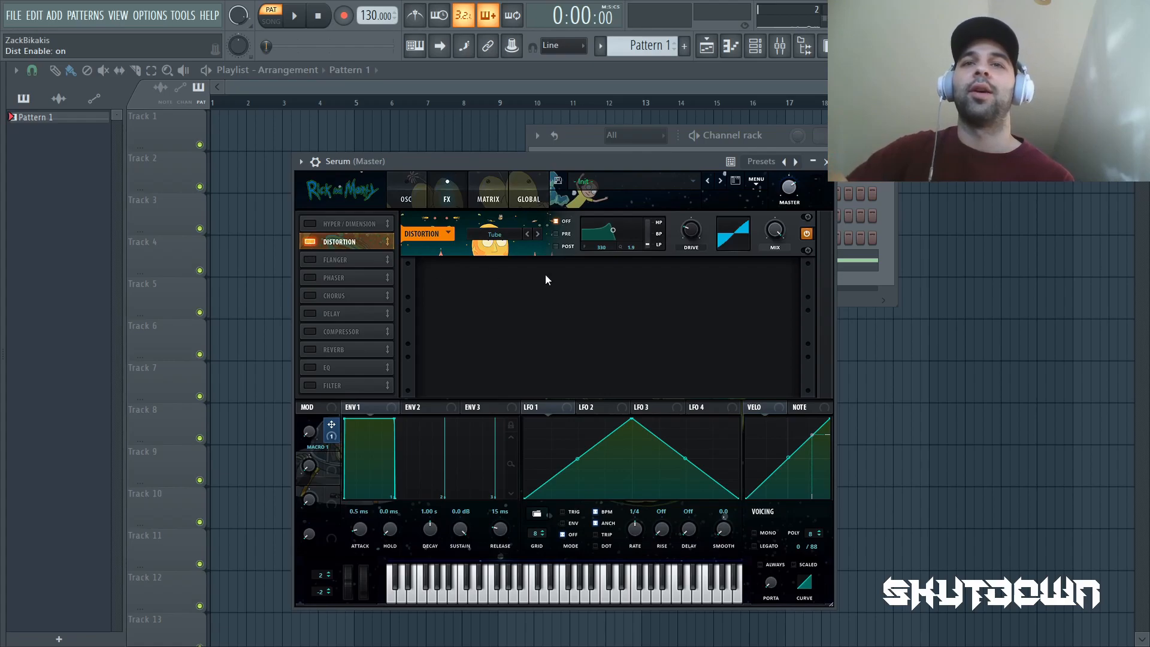
pyautogui.moveTo(692, 236)
pyautogui.moveTo(689, 219); pyautogui.dragTo(687, 213)
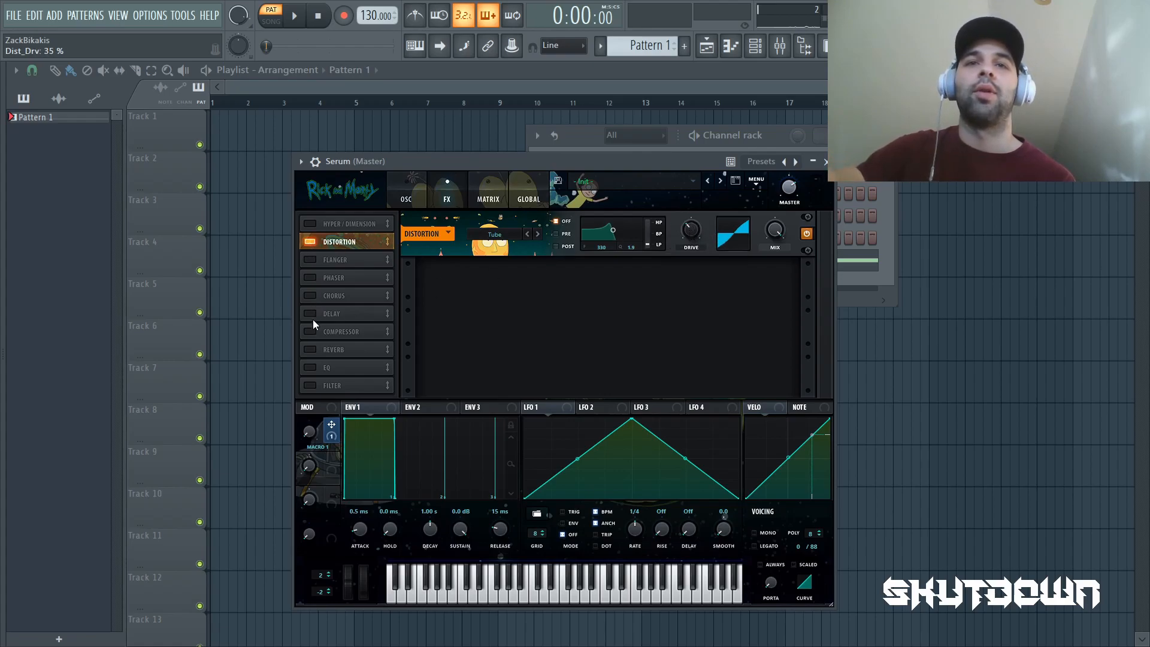
# Add a Filter effect of type Reverb directly below Distortion and lower its cutoff.
pyautogui.click(309, 386)
pyautogui.moveTo(341, 387); pyautogui.dragTo(339, 279)
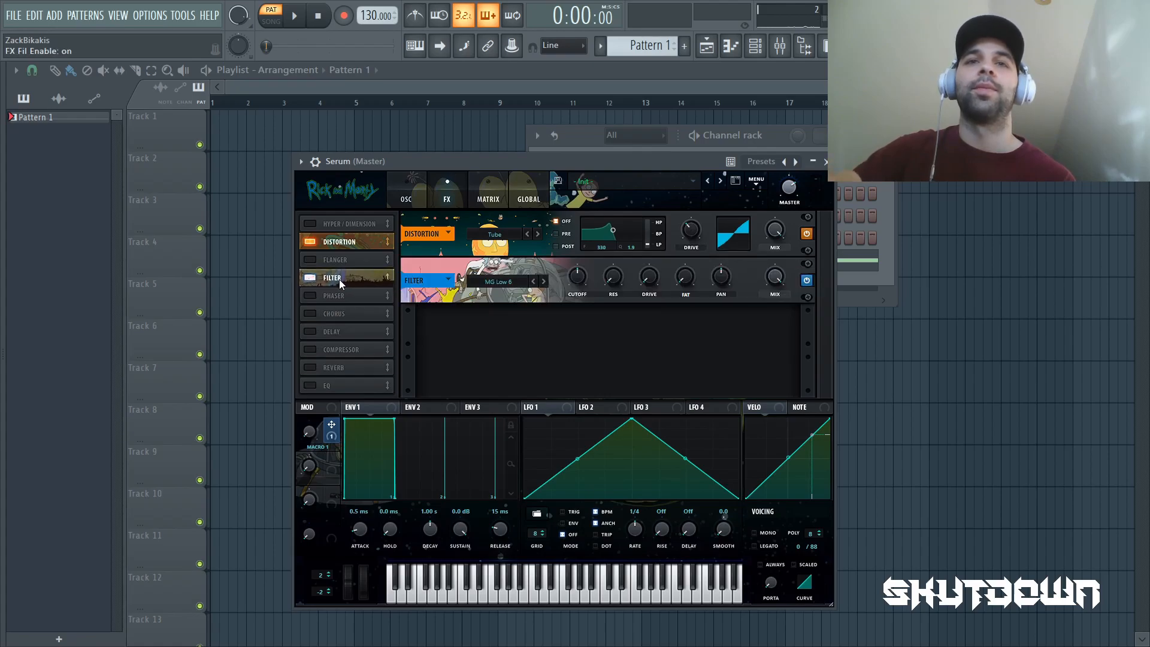
pyautogui.click(517, 285)
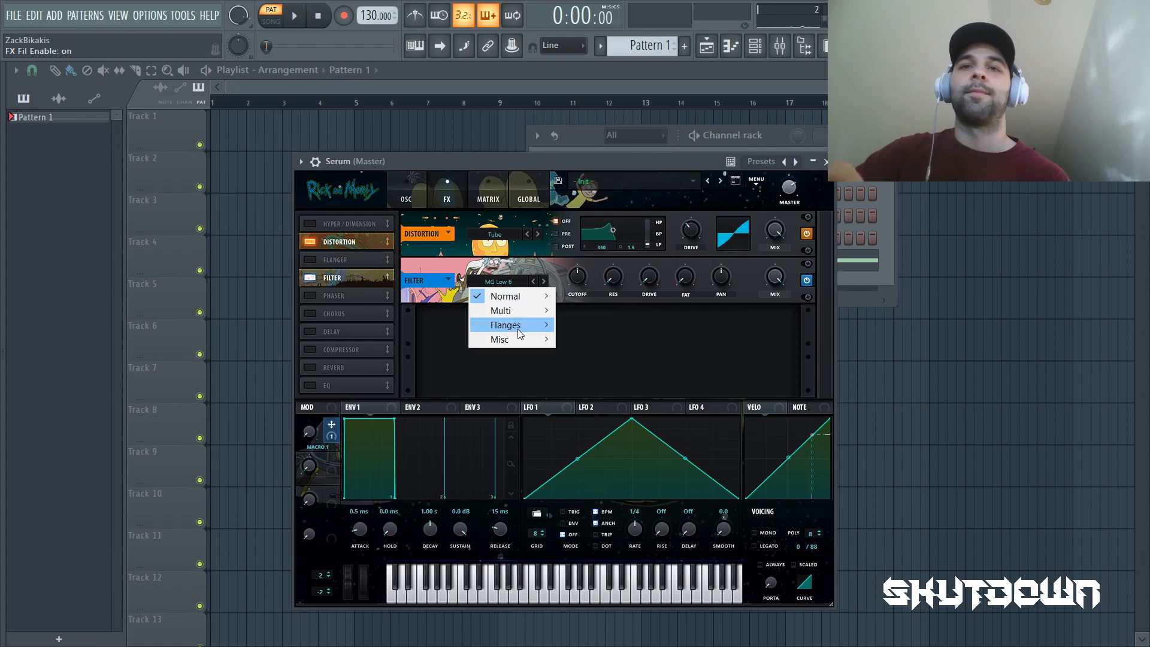
pyautogui.moveTo(520, 341)
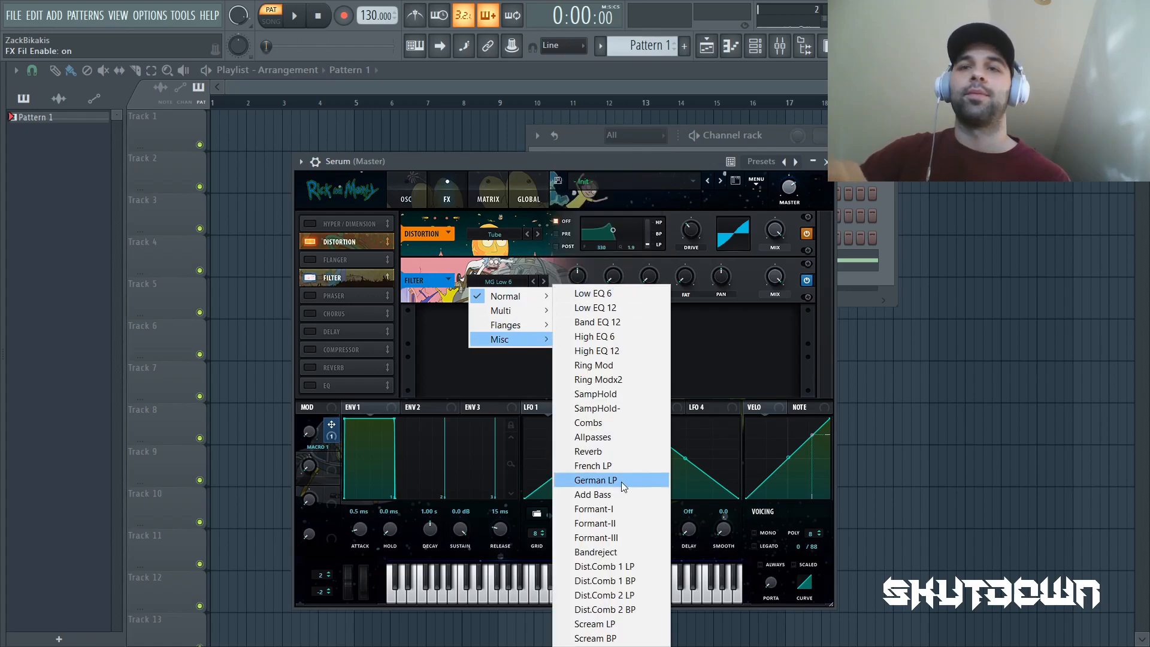
pyautogui.click(609, 452)
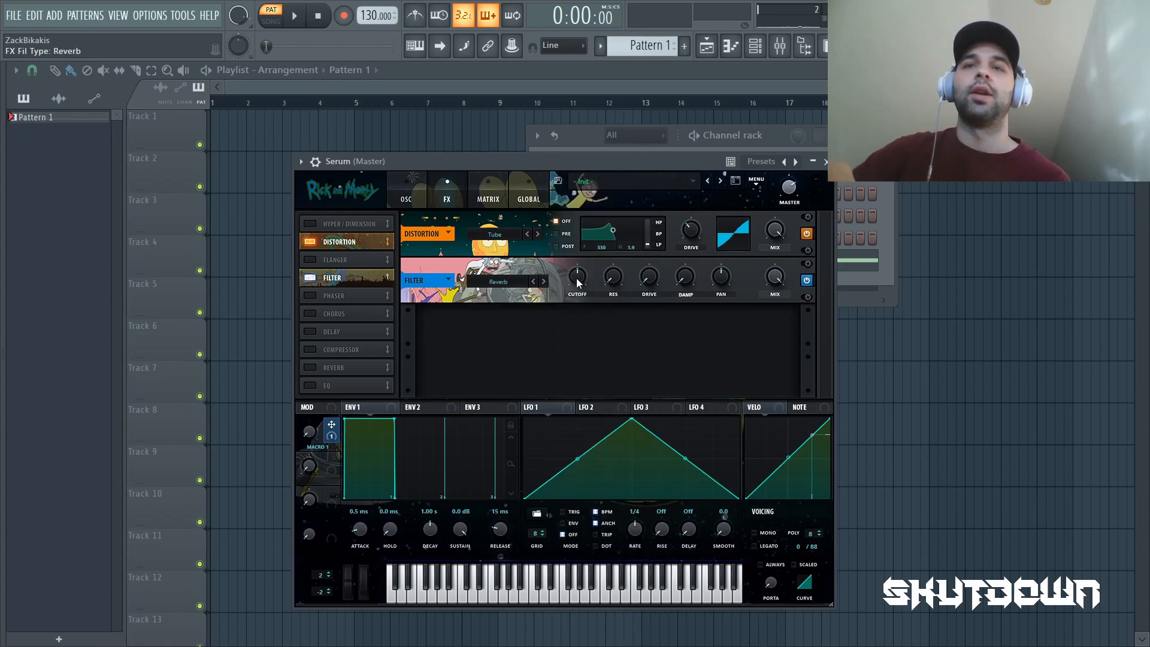
pyautogui.moveTo(578, 282); pyautogui.dragTo(578, 348)
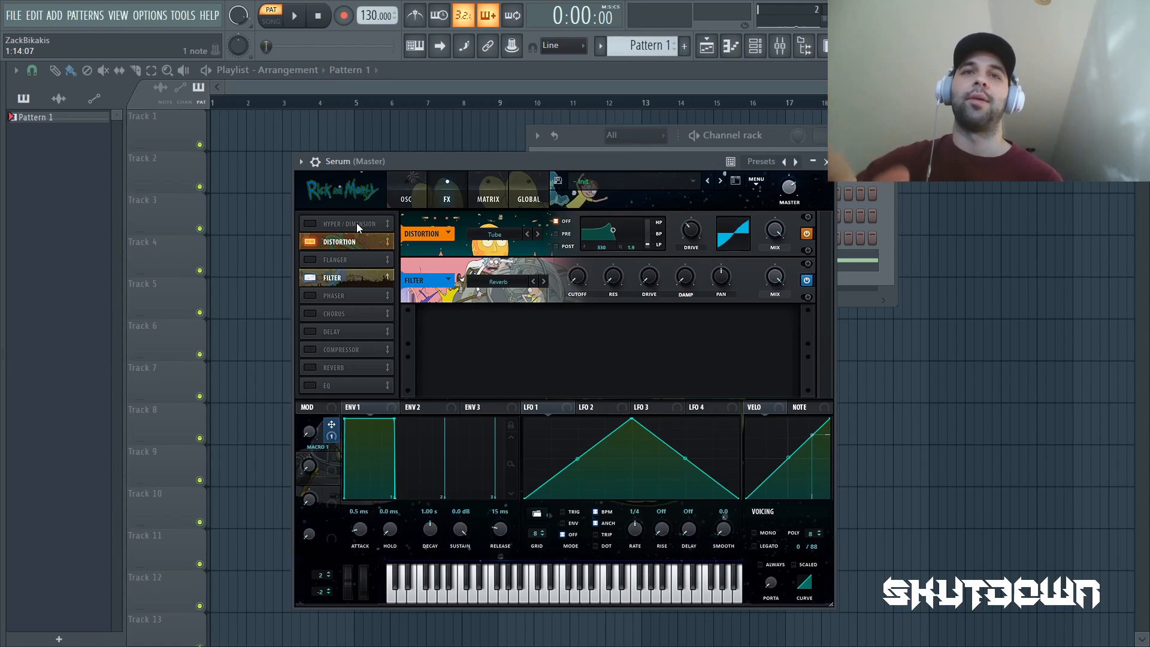
# Play the pattern while sweeping Macro 1 to hear the sound through the distortion and reverb filter.
pyautogui.press('space')
pyautogui.moveTo(309, 432); pyautogui.dragTo(282, 559)
pyautogui.press('space')
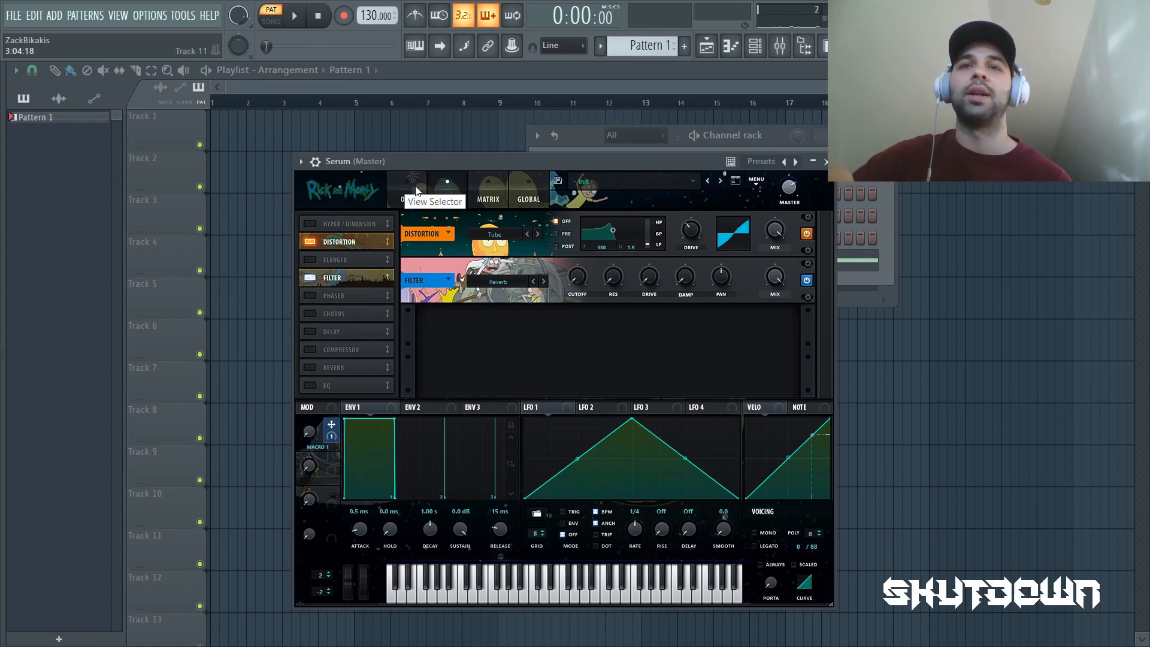
# Add a second modulation matrix row from Macro 1 to oscillator A's coarse pitch with an amount of 12.
pyautogui.click(488, 187)
pyautogui.click(334, 259)
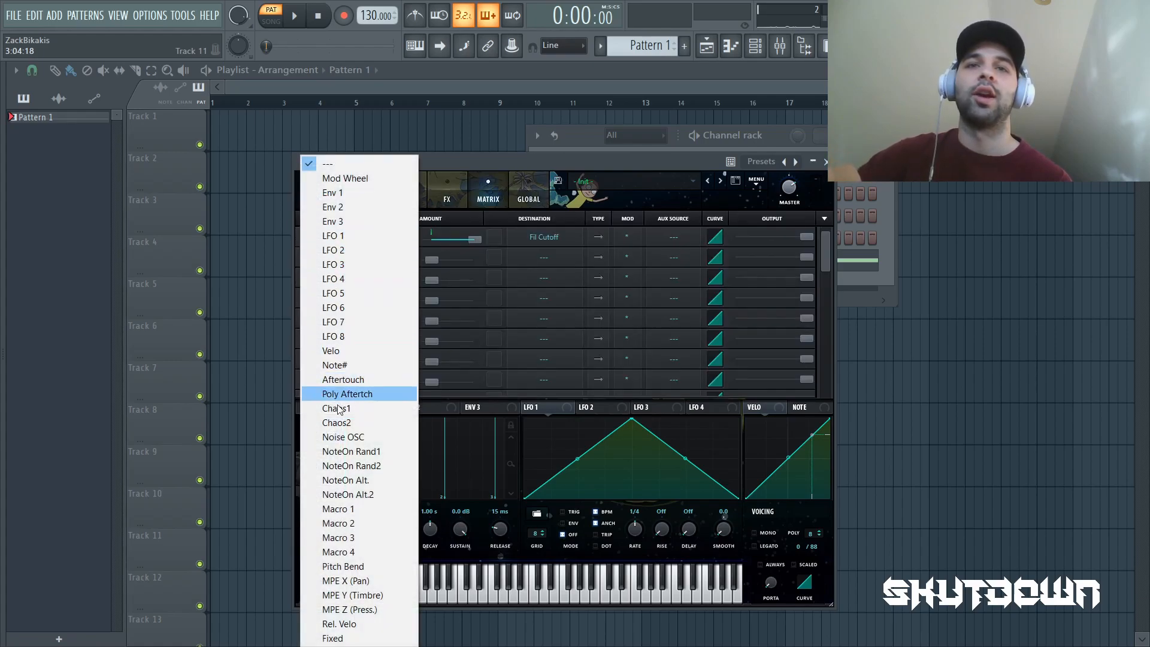
pyautogui.click(346, 506)
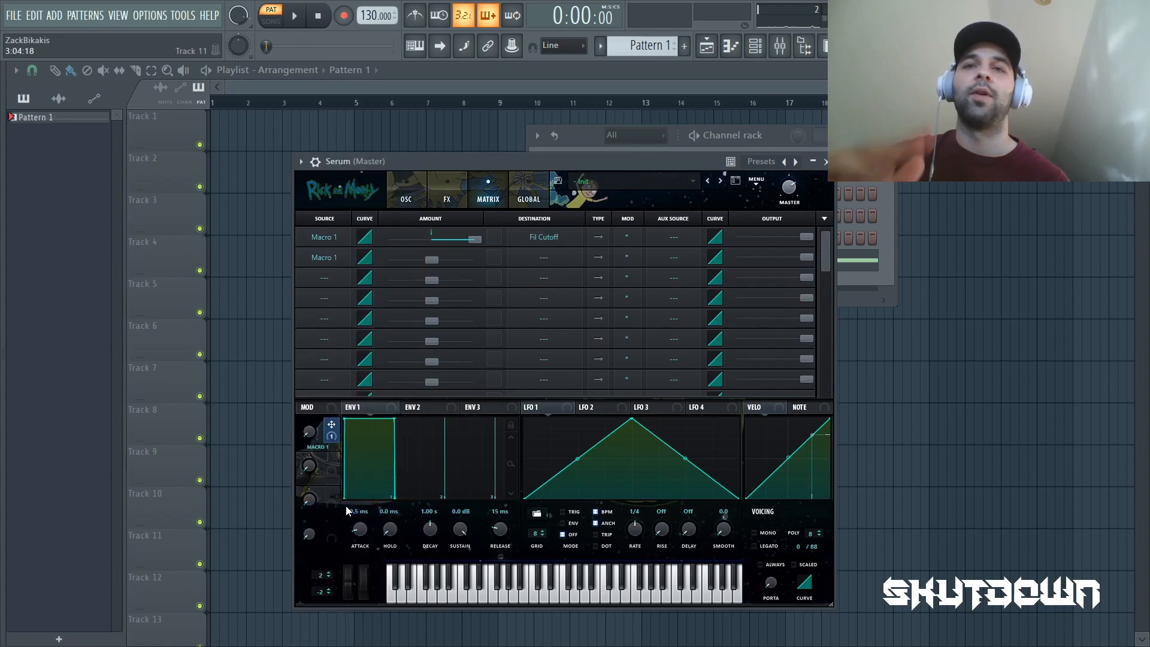
pyautogui.click(551, 265)
pyautogui.moveTo(571, 282)
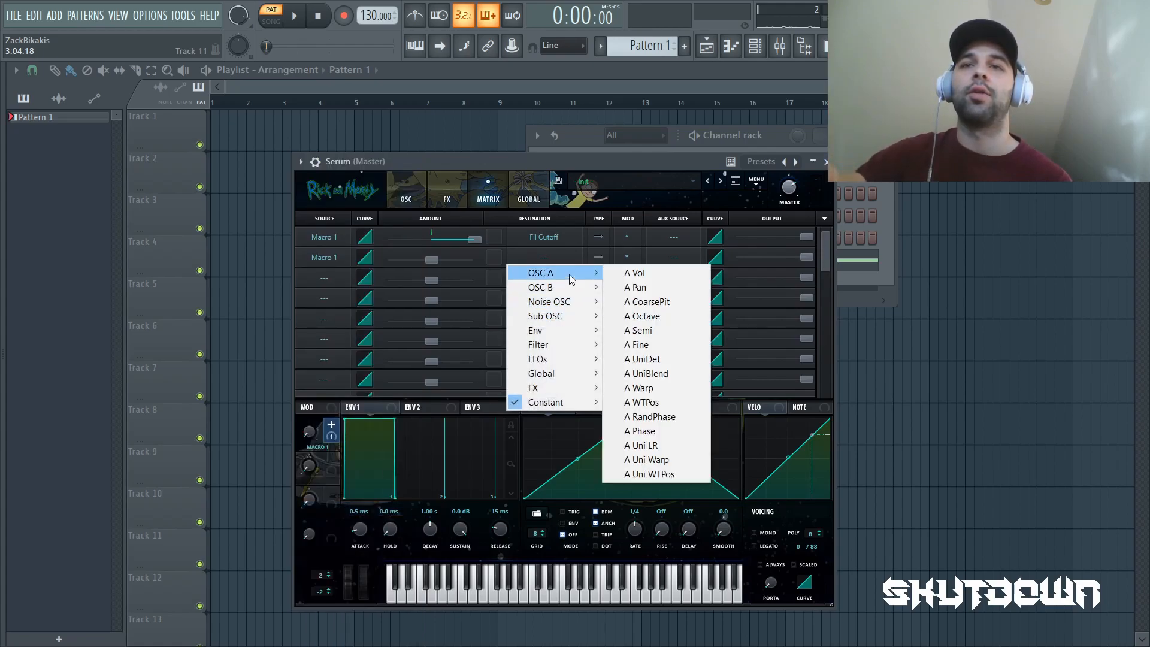
pyautogui.click(659, 301)
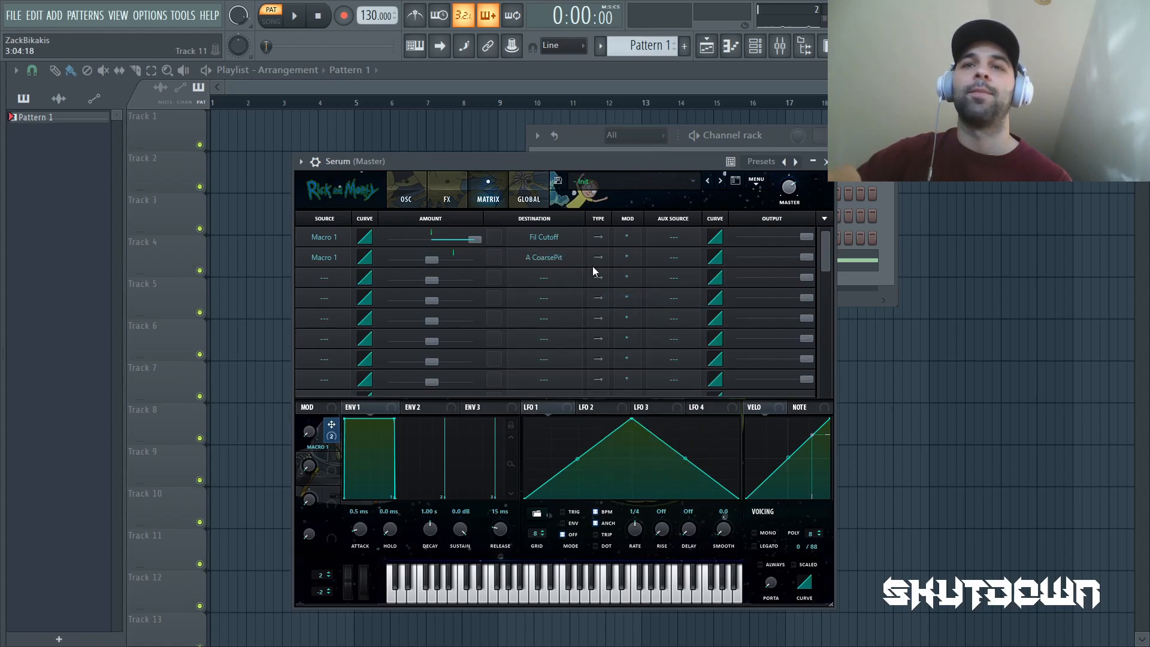
pyautogui.moveTo(432, 260); pyautogui.dragTo(439, 260)
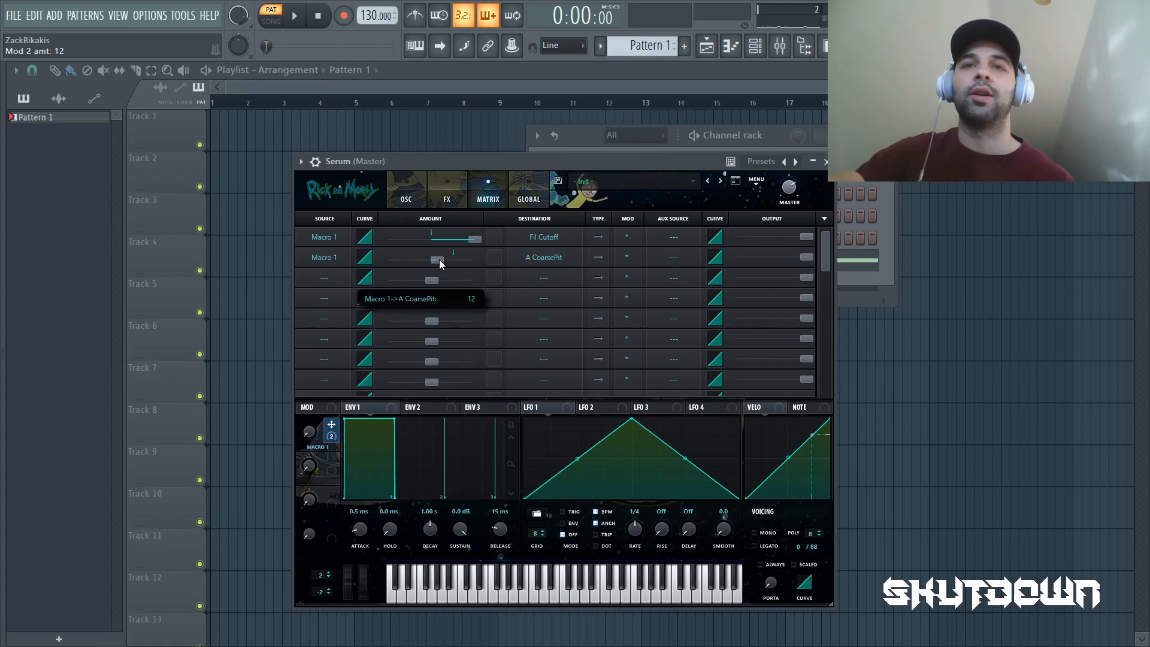
pyautogui.moveTo(440, 260); pyautogui.dragTo(440, 260)
# Enable the Compressor effect below the Filter and switch it to multiband mode.
pyautogui.click(406, 182)
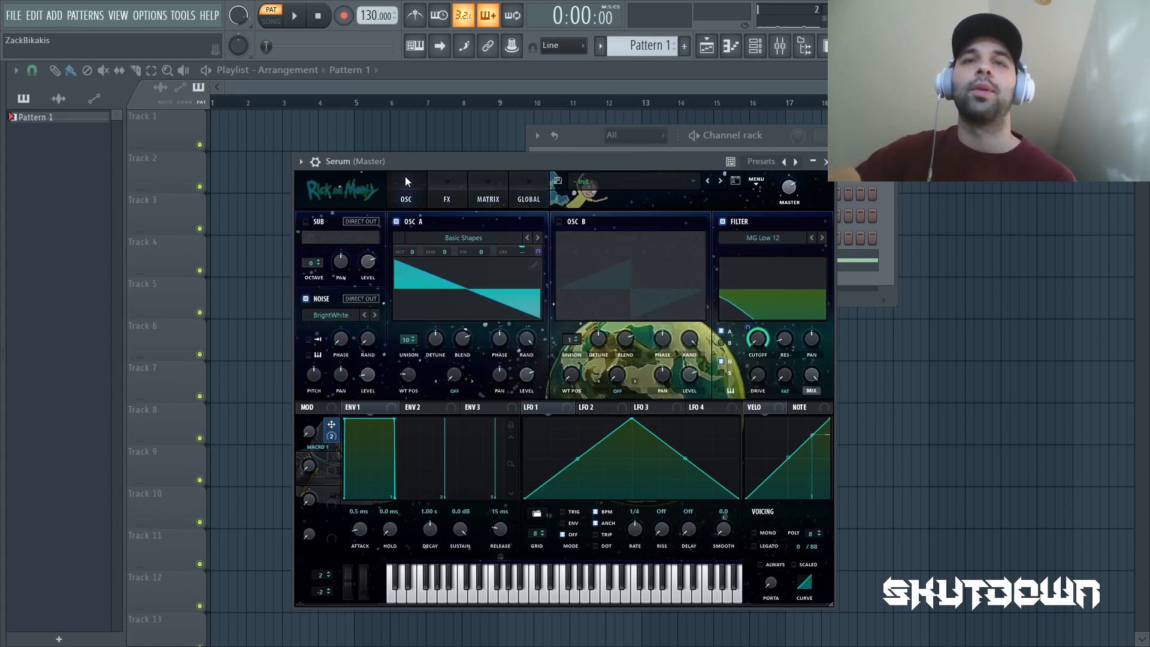
pyautogui.click(458, 191)
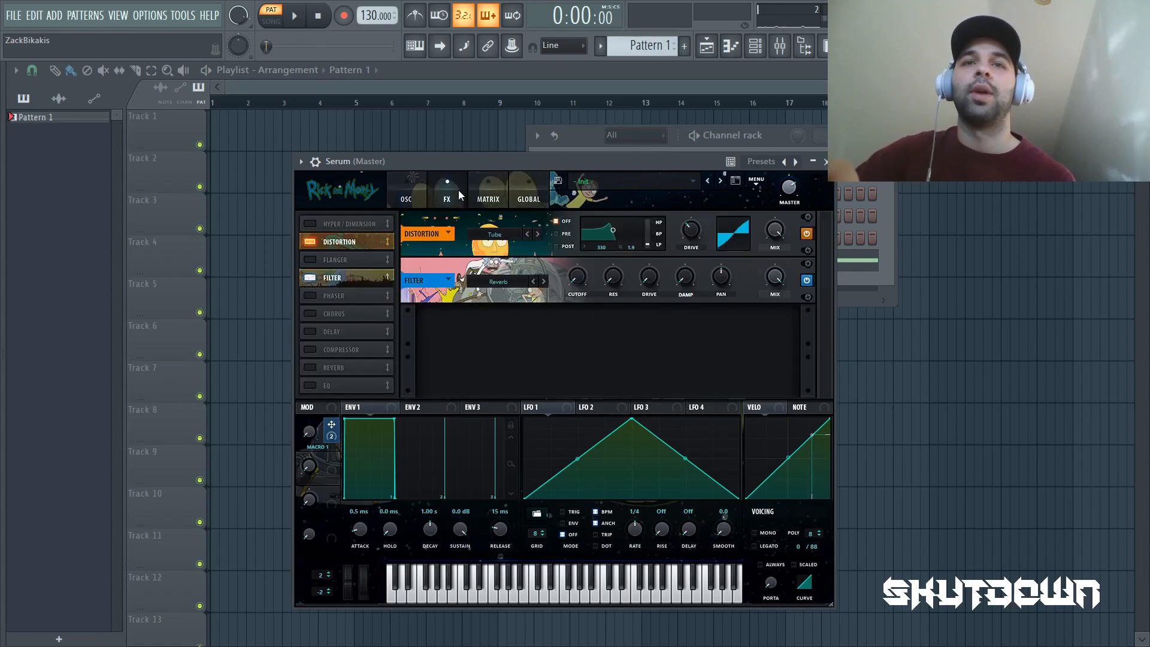
pyautogui.click(309, 353)
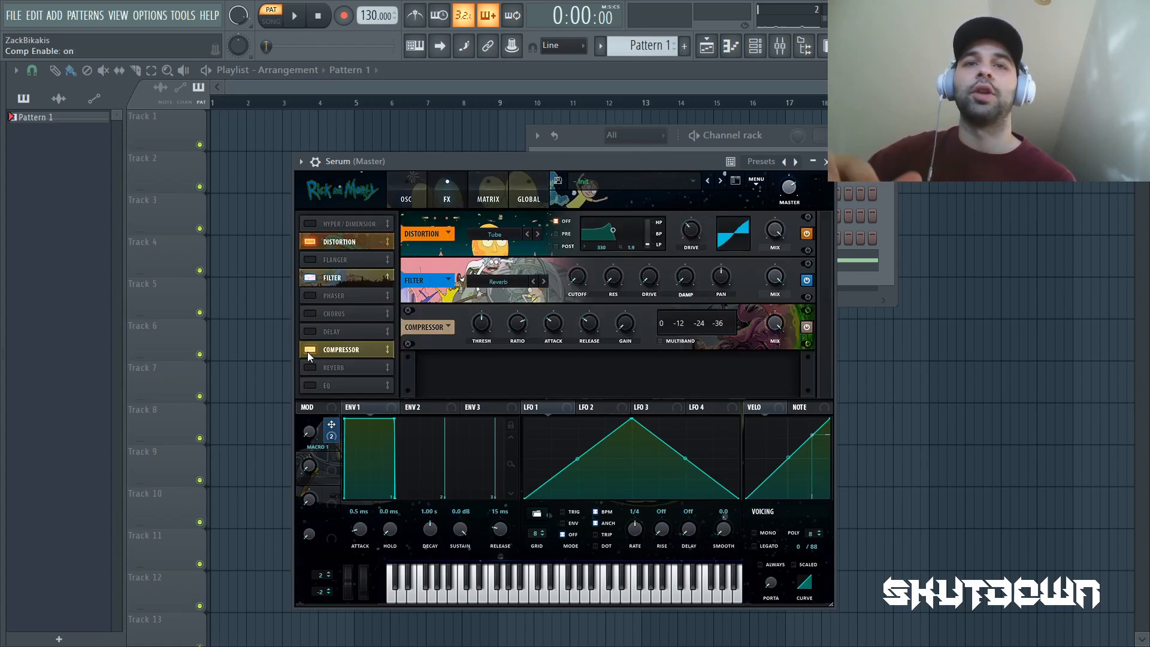
pyautogui.click(660, 342)
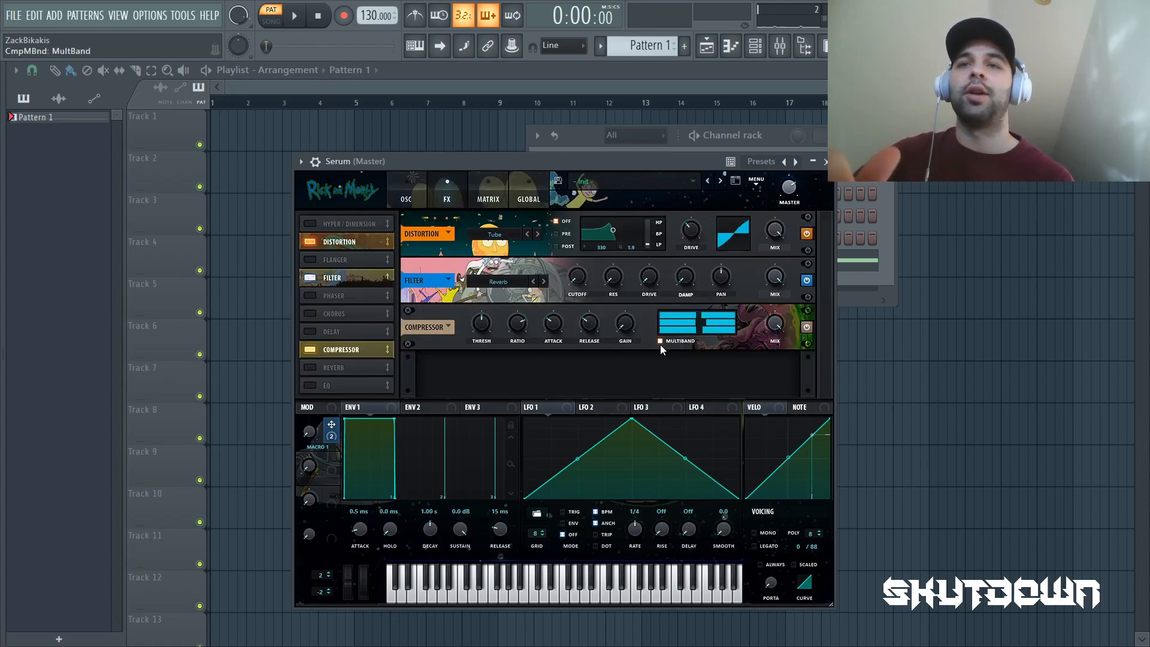
# Play the pattern while sweeping Macro 1 to hear the sound through the multiband compressor, and stop playback.
pyautogui.click(294, 30)
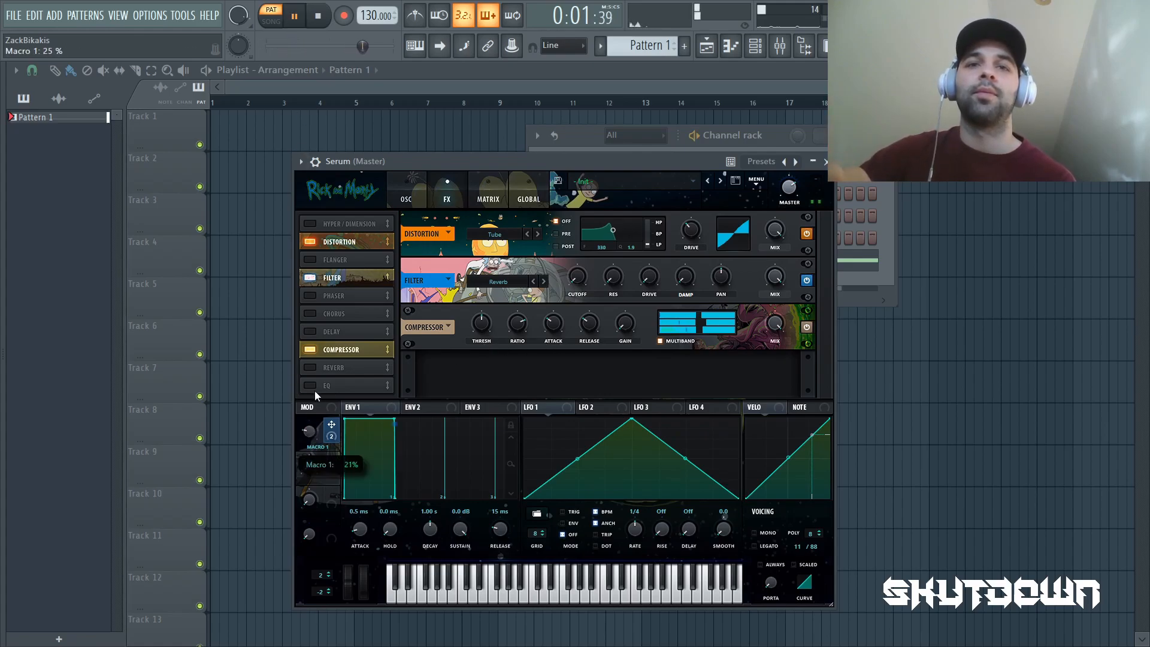
pyautogui.moveTo(341, 221); pyautogui.dragTo(300, 483)
pyautogui.press('space')
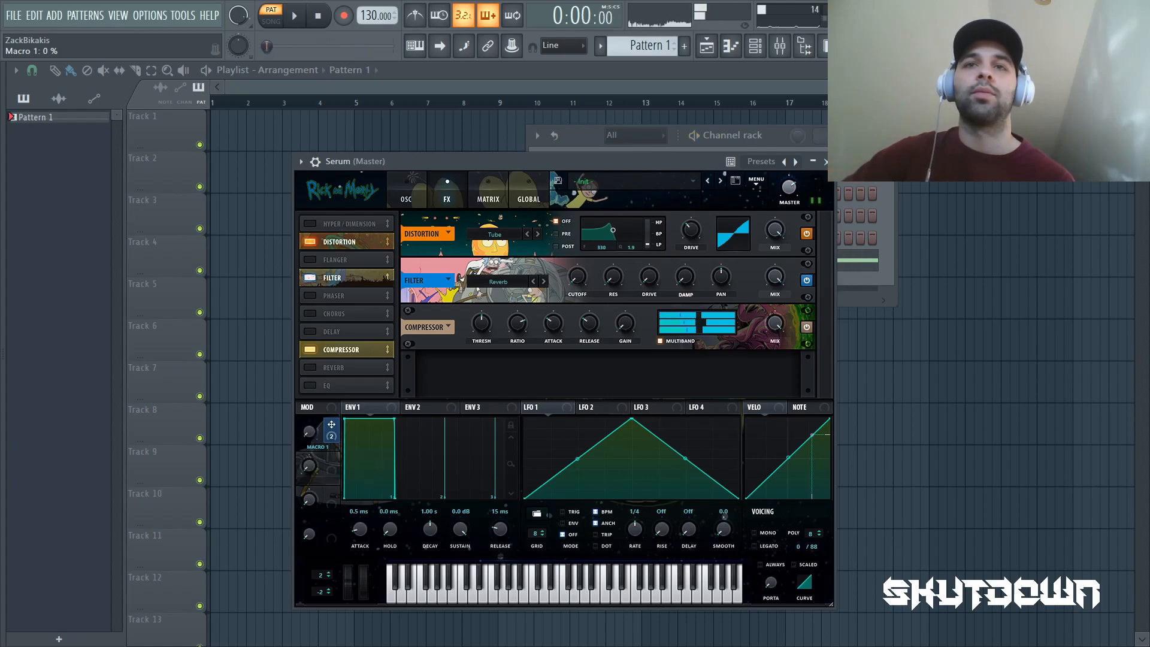
# Set the Macro 1 to oscillator A coarse pitch amount to 24 and audition it by sweeping Macro 1 during playback.
pyautogui.click(488, 196)
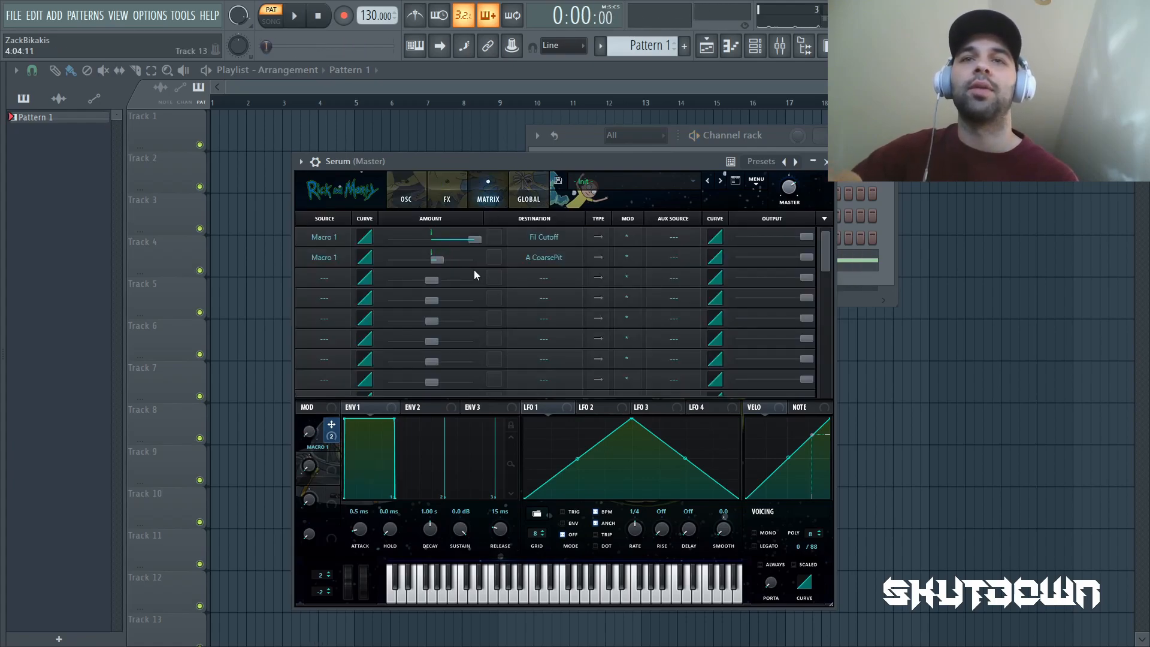
pyautogui.moveTo(439, 260); pyautogui.dragTo(447, 262)
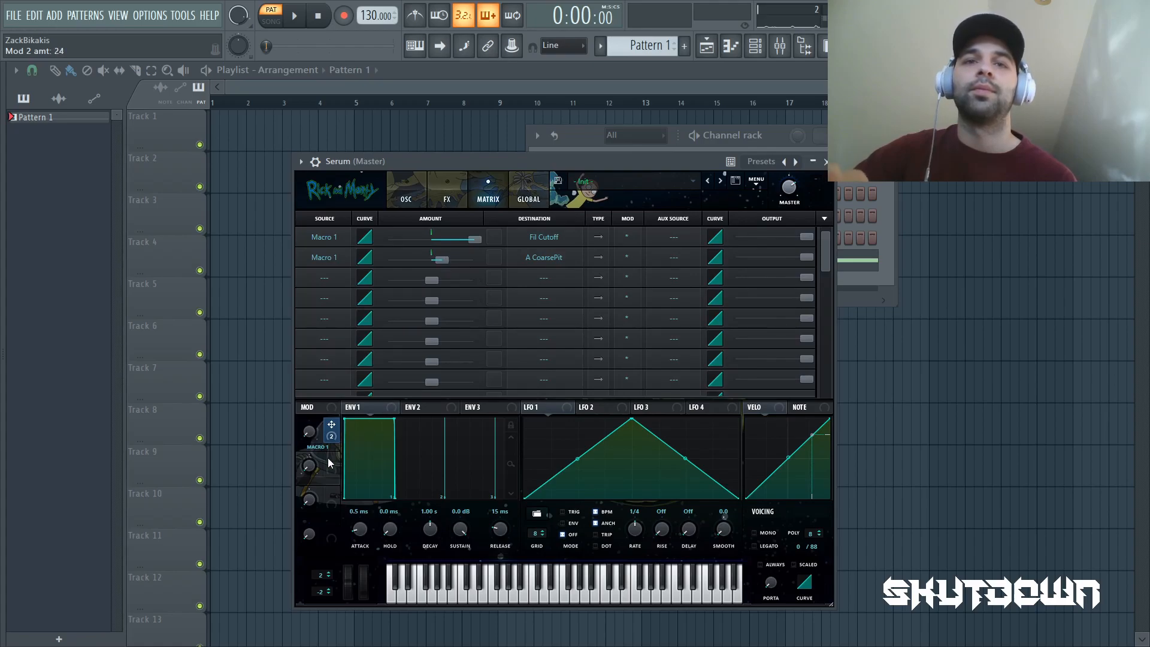
pyautogui.press('space')
pyautogui.moveTo(313, 429); pyautogui.dragTo(349, 221)
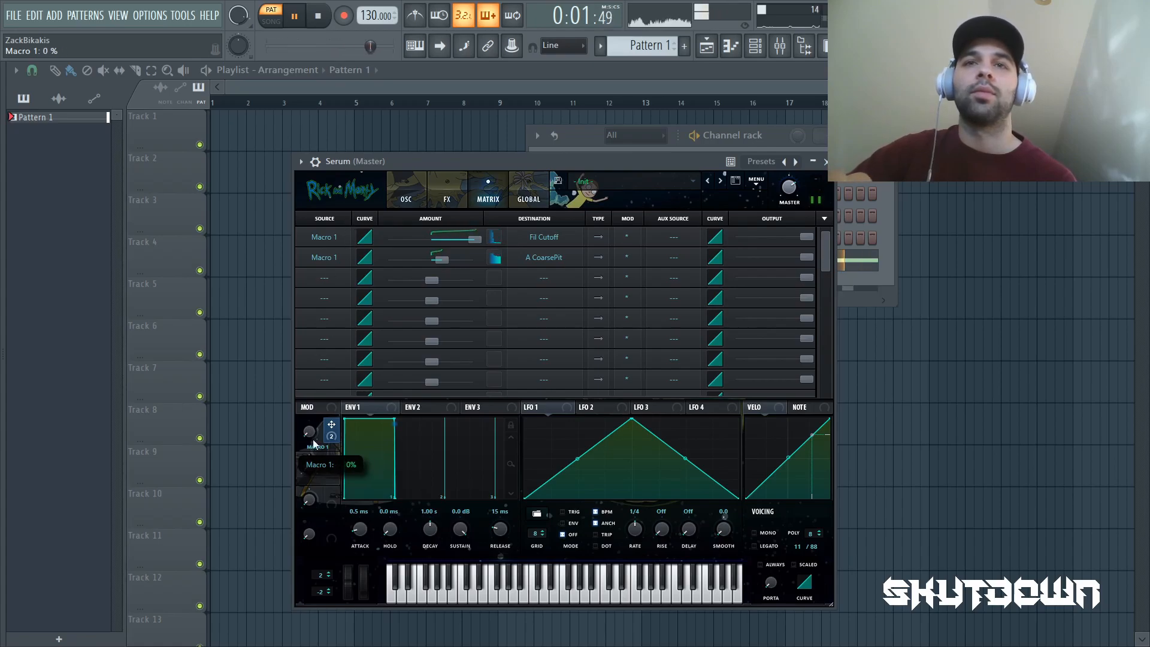
pyautogui.moveTo(340, 318); pyautogui.dragTo(323, 515)
pyautogui.press('space')
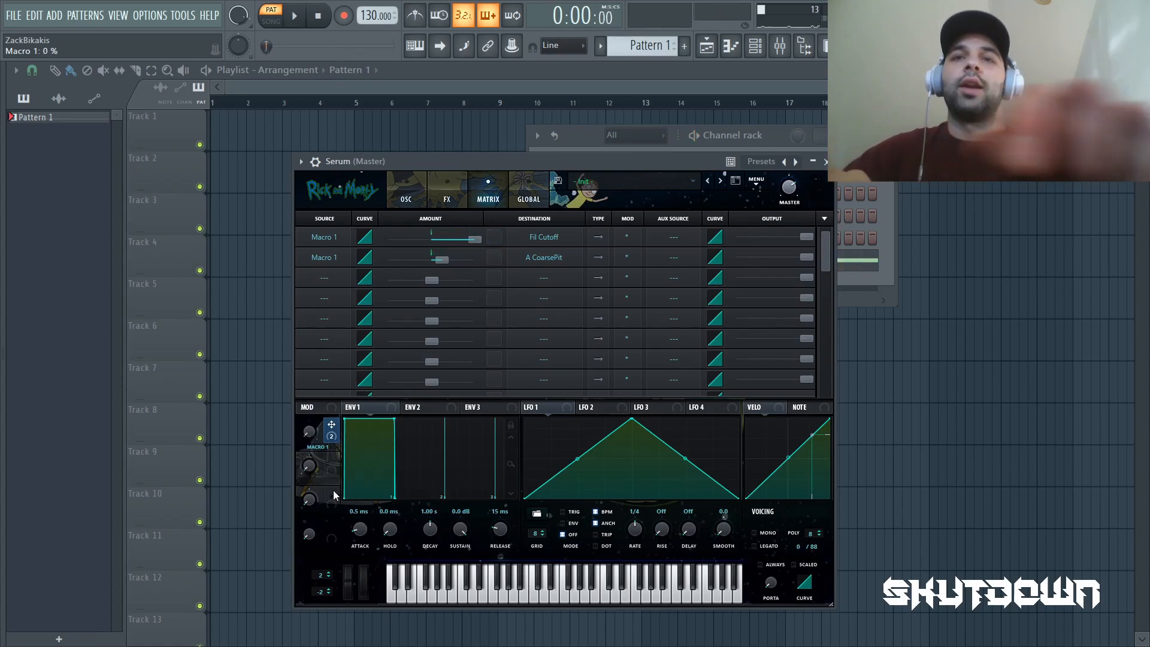
# Turn on mono voicing in Serum and route the Serum channel to mixer insert 1.
pyautogui.click(754, 532)
pyautogui.click(412, 182)
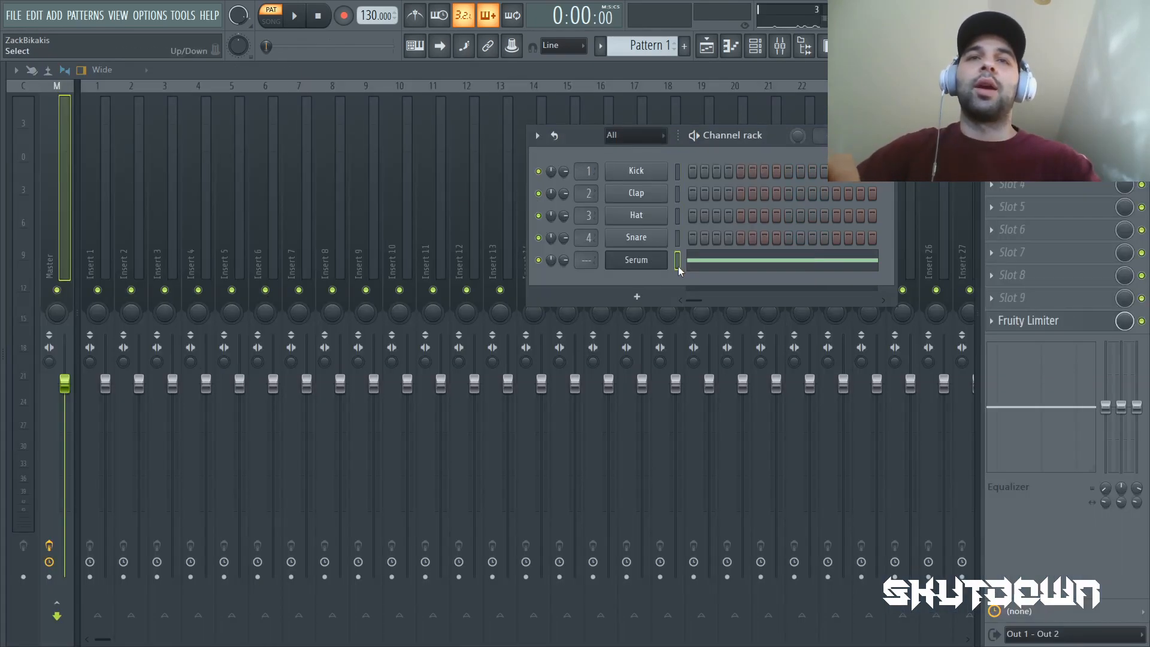
pyautogui.click(114, 151)
pyautogui.hotkey('ctrl', 'l')
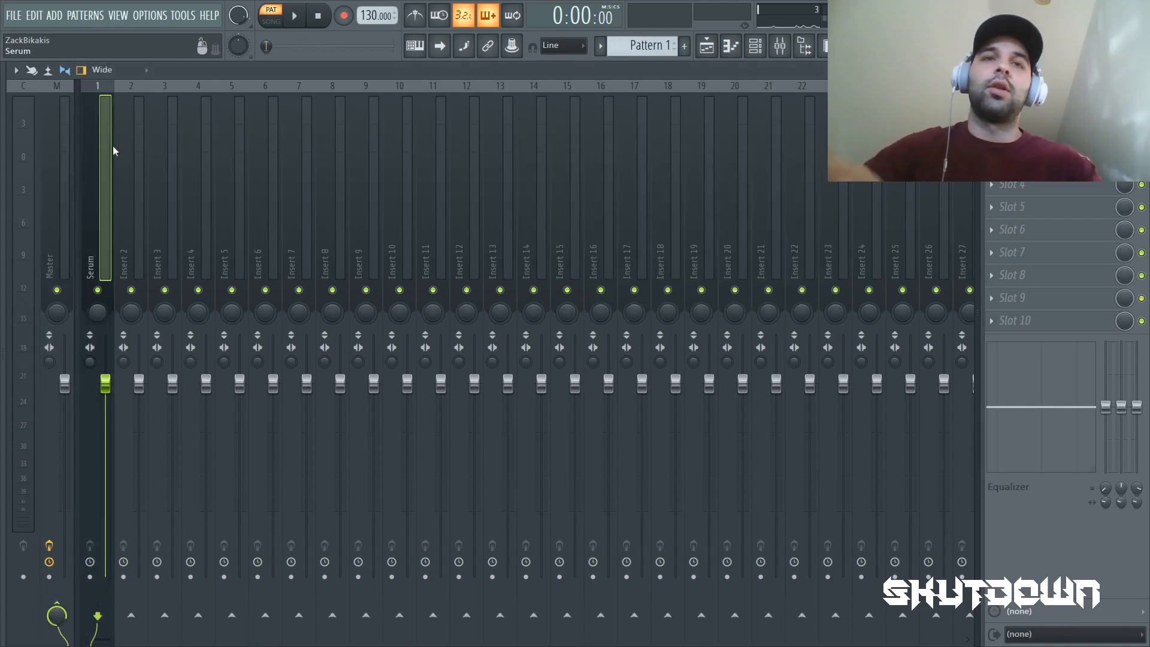
# Load Patcher in the Serum insert's first effect slot with the "mild phat rack" preset.
pyautogui.click(992, 116)
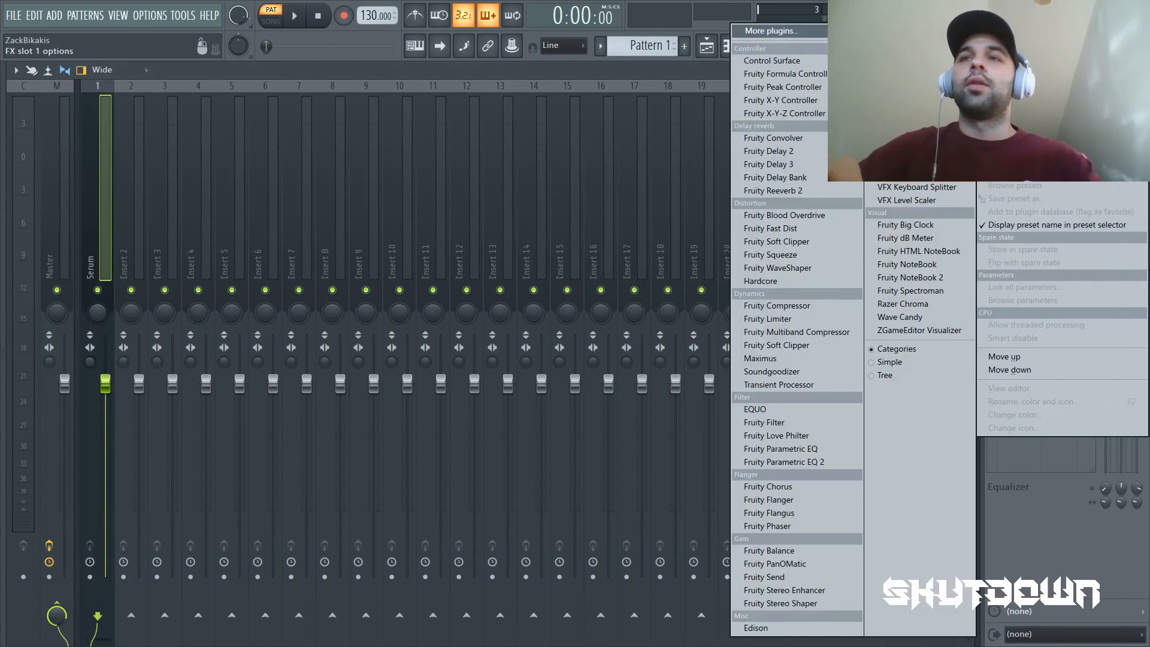
pyautogui.click(892, 147)
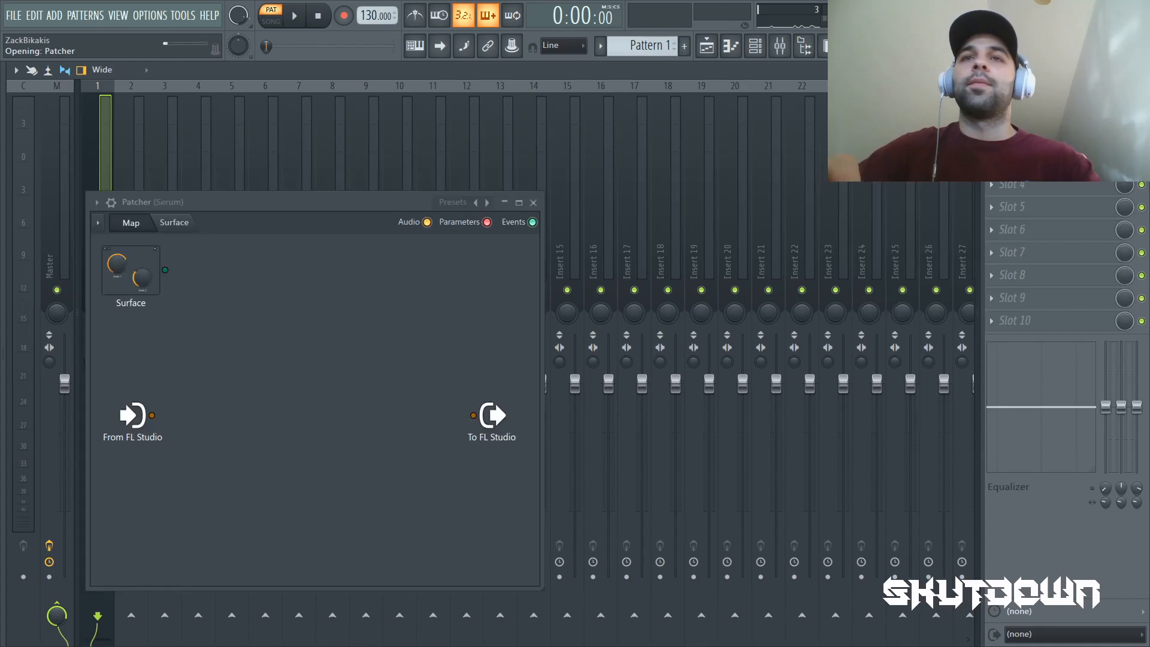
pyautogui.click(97, 203)
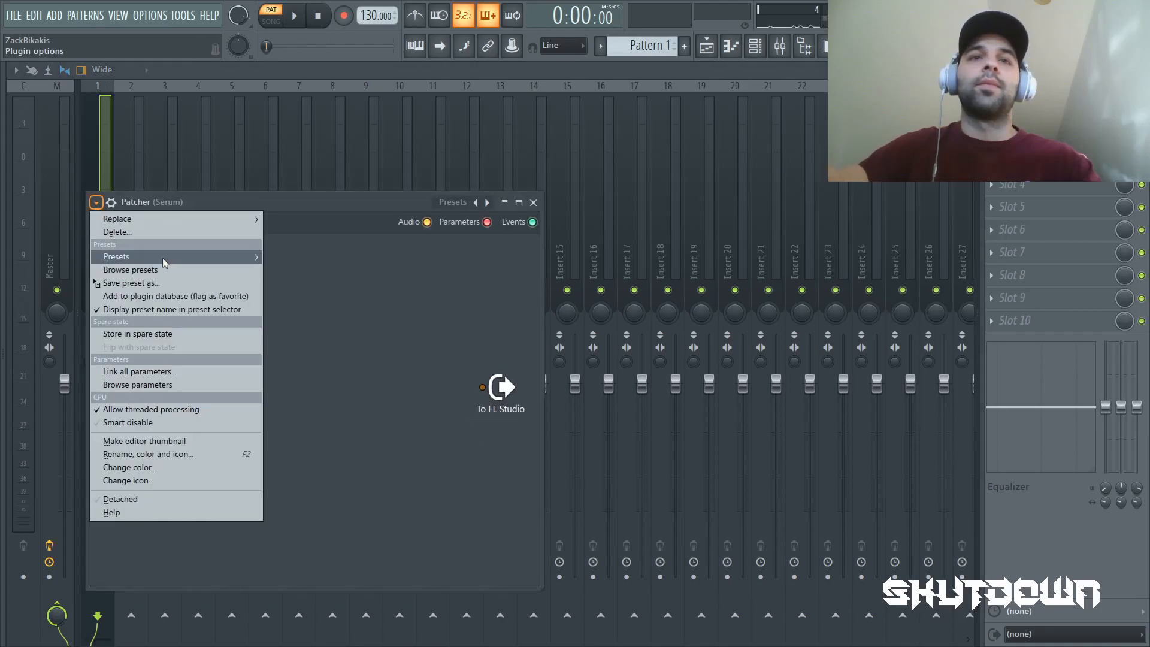
pyautogui.moveTo(163, 257)
pyautogui.click(336, 77)
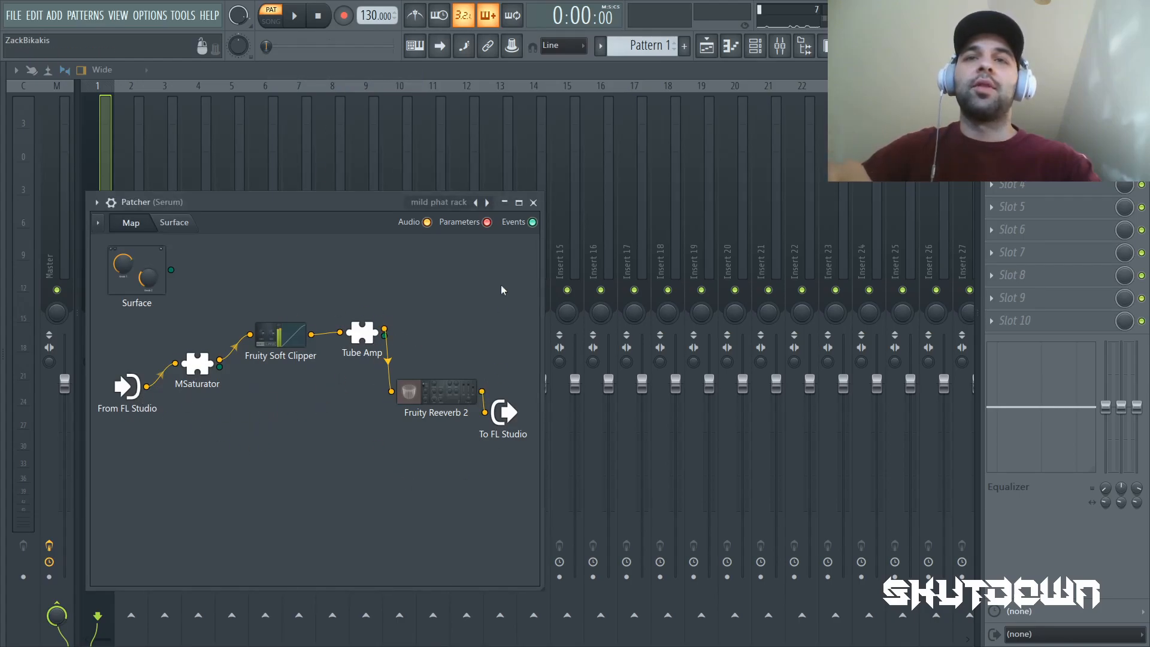
# Delete Fruity Reeverb 2 from the Patcher map, connect Tube Amp's audio output to To FL Studio, and close Patcher.
pyautogui.rightClick(436, 396)
pyautogui.click(470, 447)
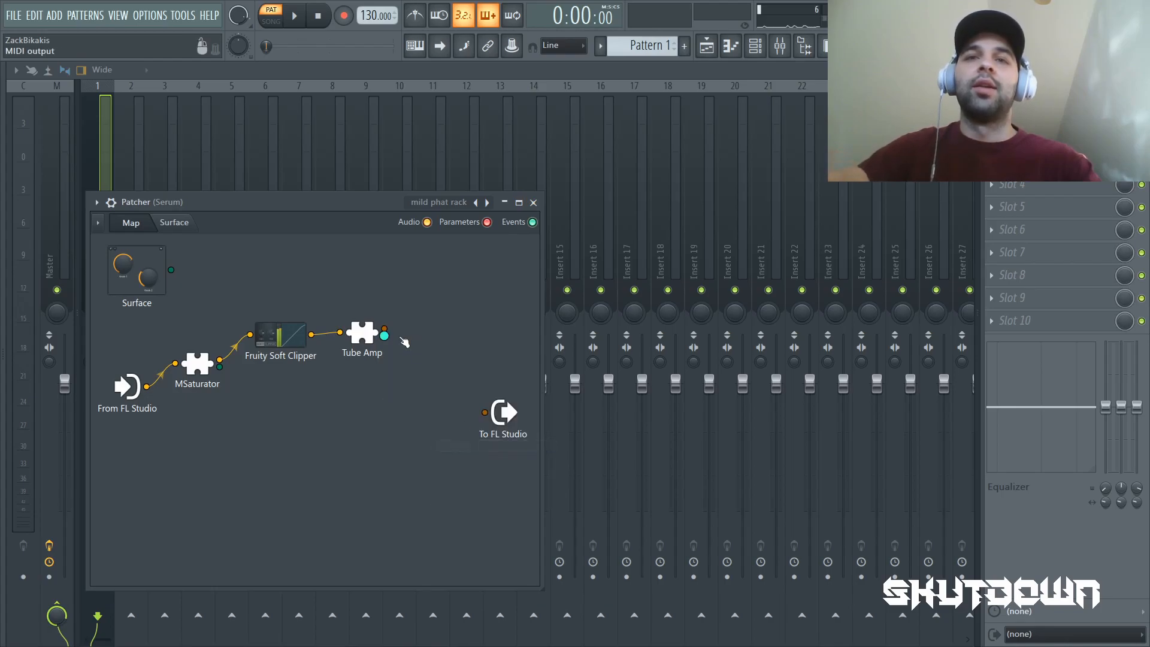
pyautogui.moveTo(384, 329); pyautogui.dragTo(483, 412)
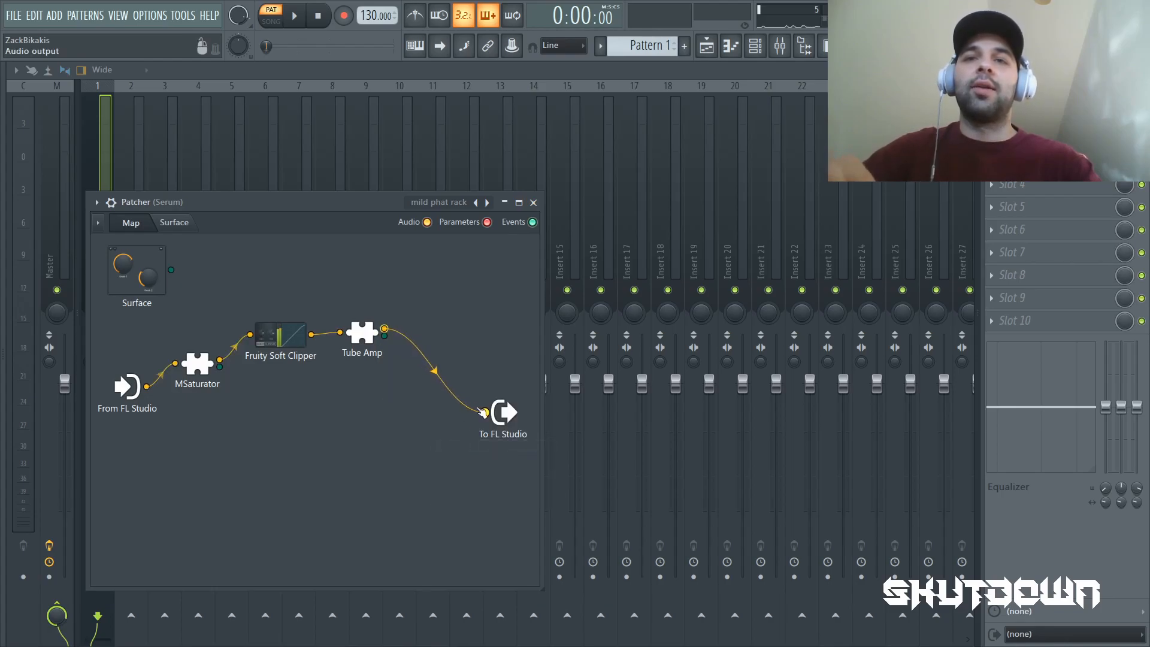
pyautogui.click(535, 202)
# Load a second Patcher in the Serum insert's next effect slot with the "mid side eq" preset.
pyautogui.click(992, 139)
pyautogui.moveTo(1012, 153)
pyautogui.click(899, 145)
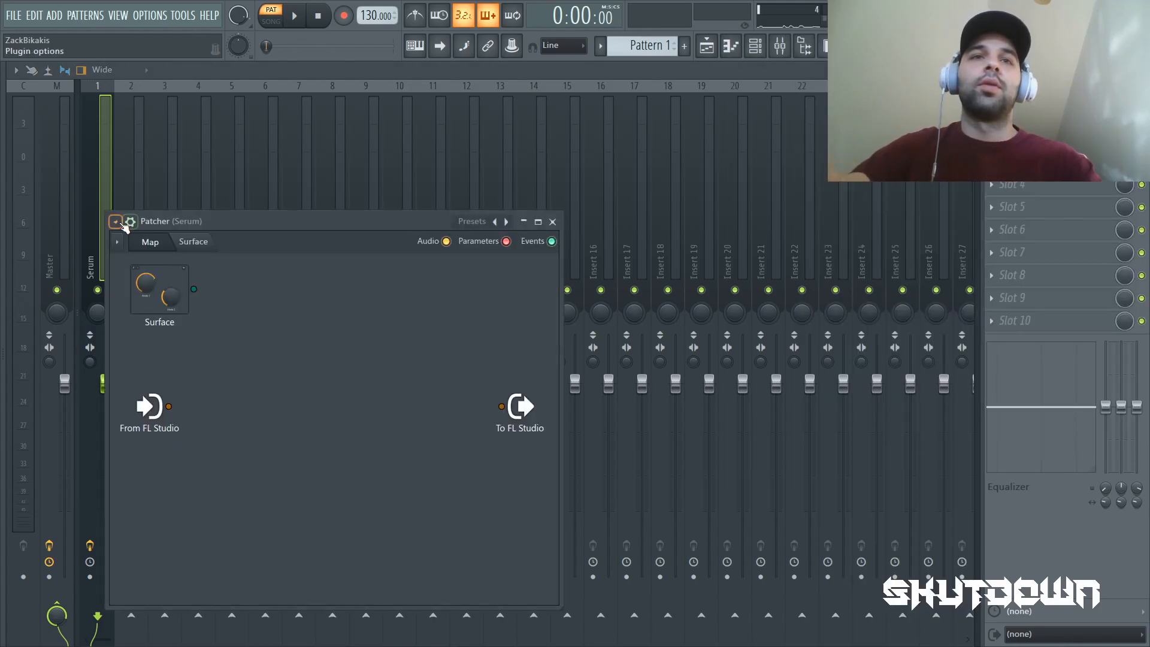
pyautogui.click(115, 222)
pyautogui.moveTo(180, 276)
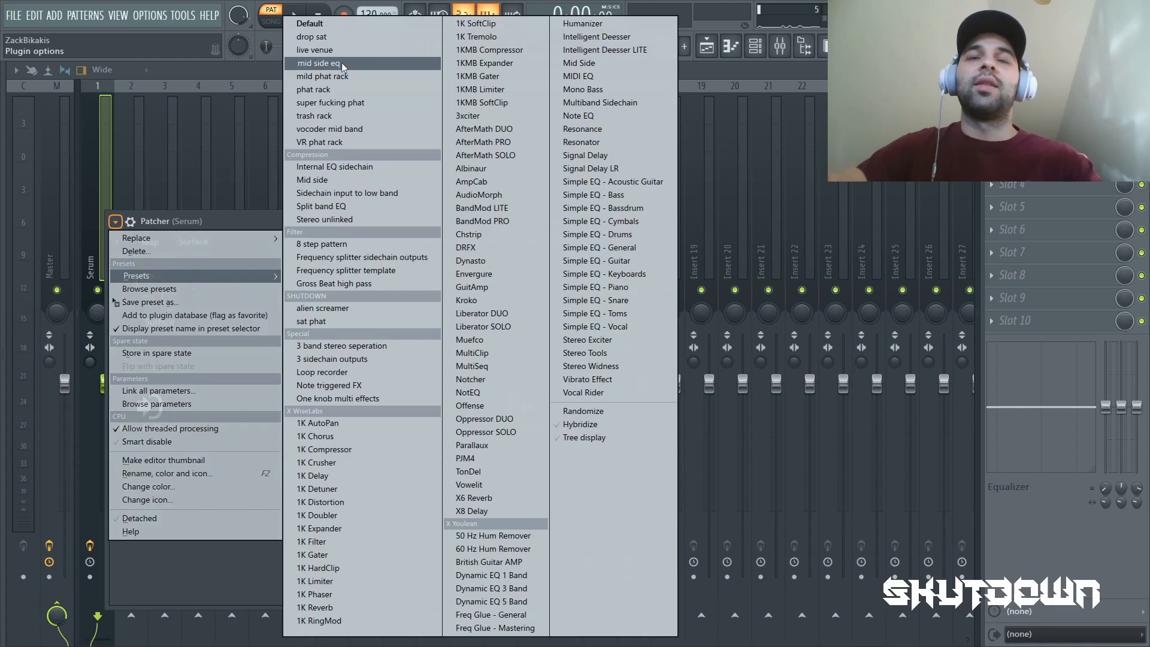
pyautogui.click(318, 63)
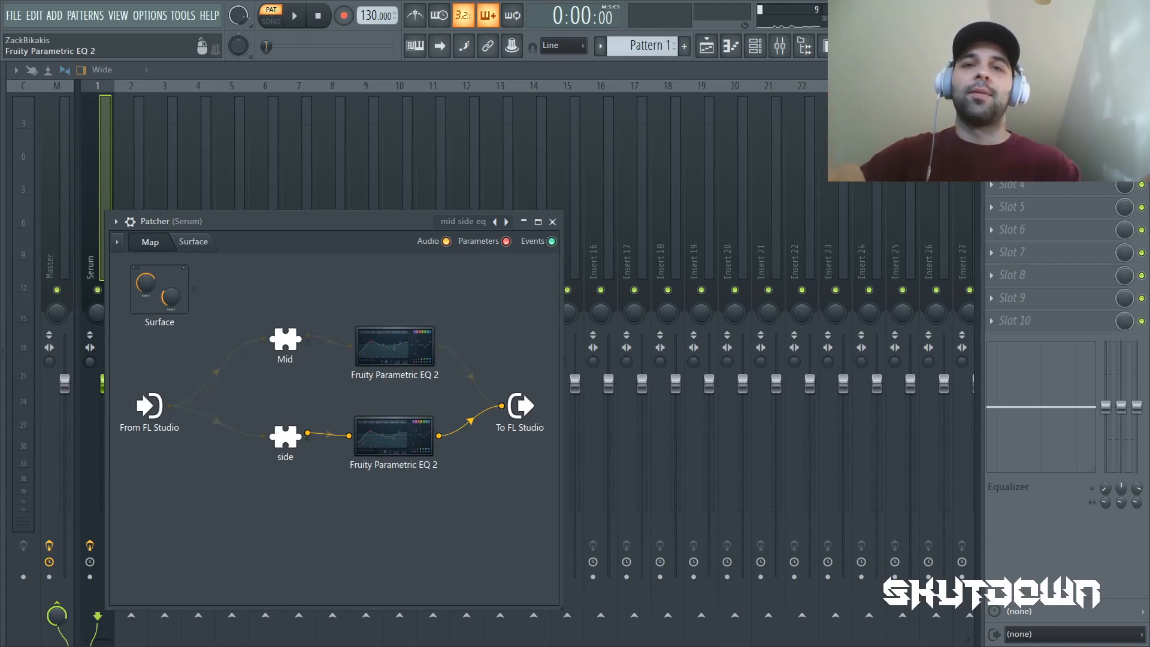
# In the side channel's Fruity Parametric EQ 2, pull band 1 fully down at about 200 Hz to cut the lows.
pyautogui.doubleClick(393, 437)
pyautogui.moveTo(397, 322); pyautogui.dragTo(459, 387)
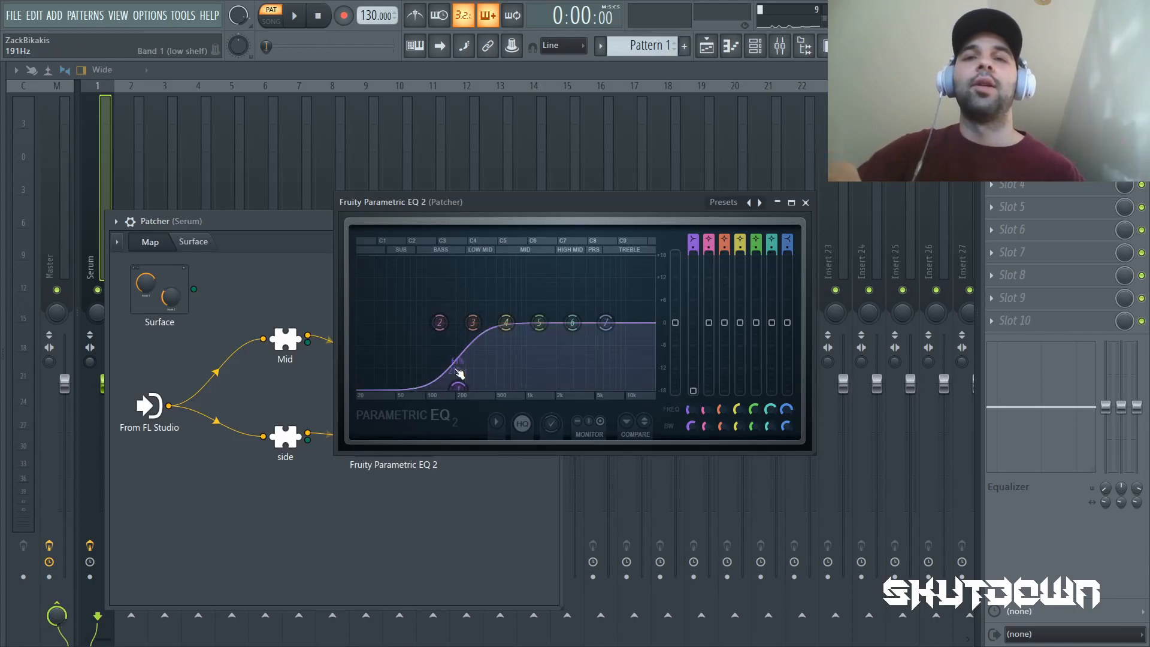
pyautogui.moveTo(439, 322); pyautogui.dragTo(457, 336)
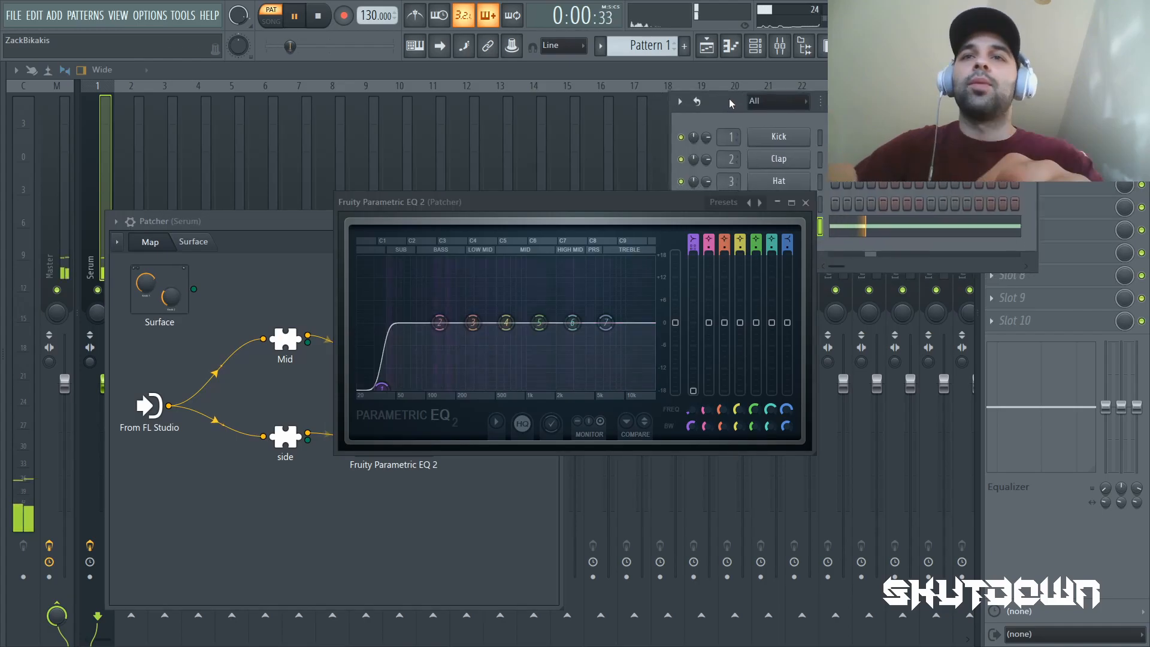
# Close the EQ, bring up Serum from the channel rack, and raise Macro 1 to 100% during playback.
pyautogui.moveTo(730, 103); pyautogui.dragTo(792, 82)
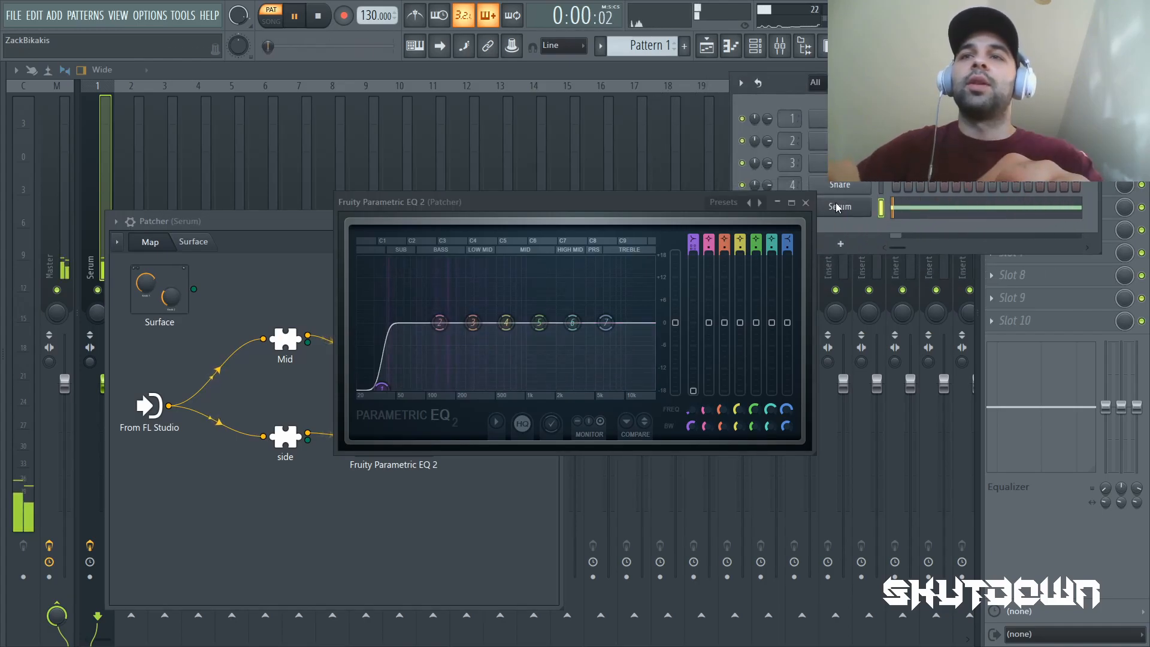
pyautogui.click(836, 205)
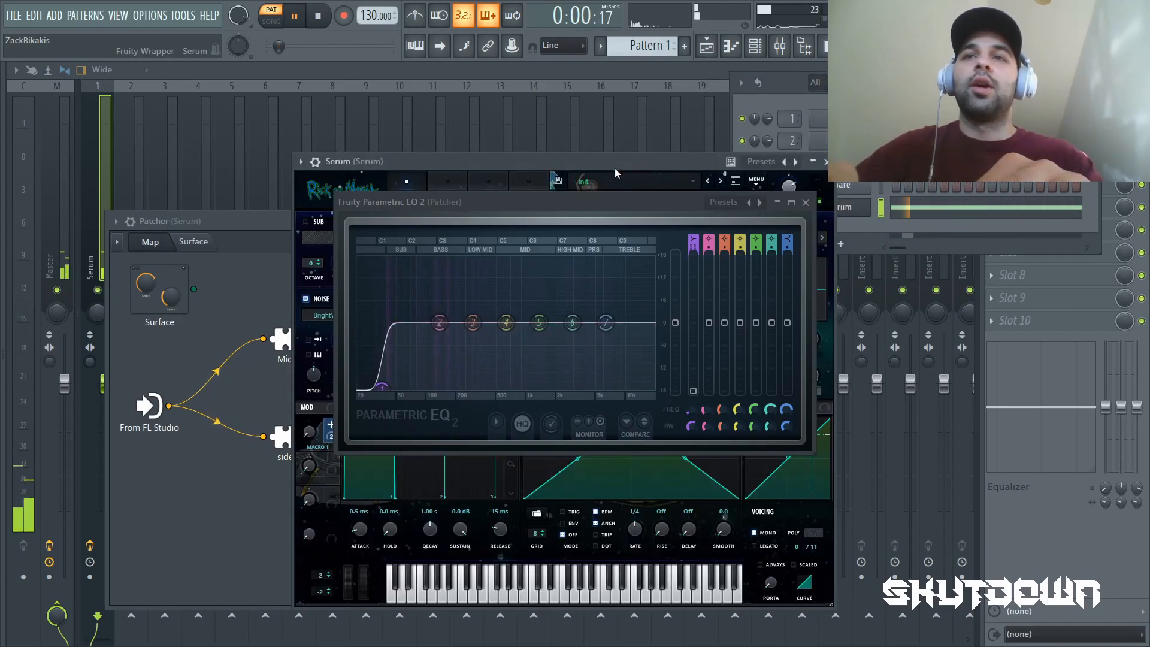
pyautogui.click(807, 203)
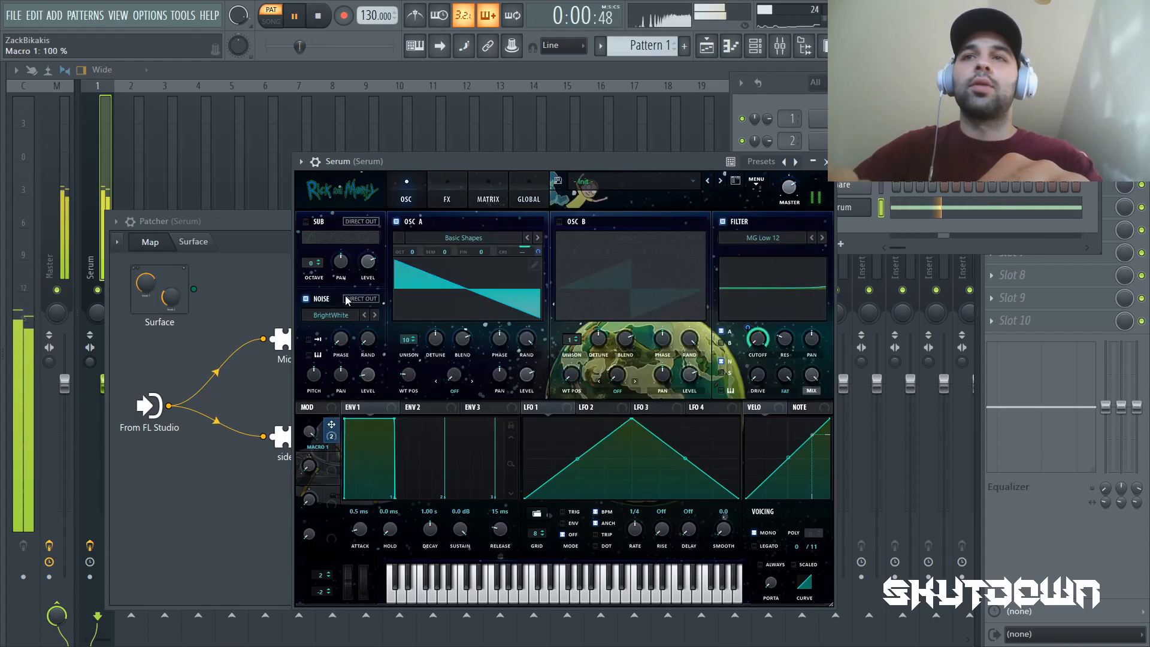
pyautogui.press('F6')
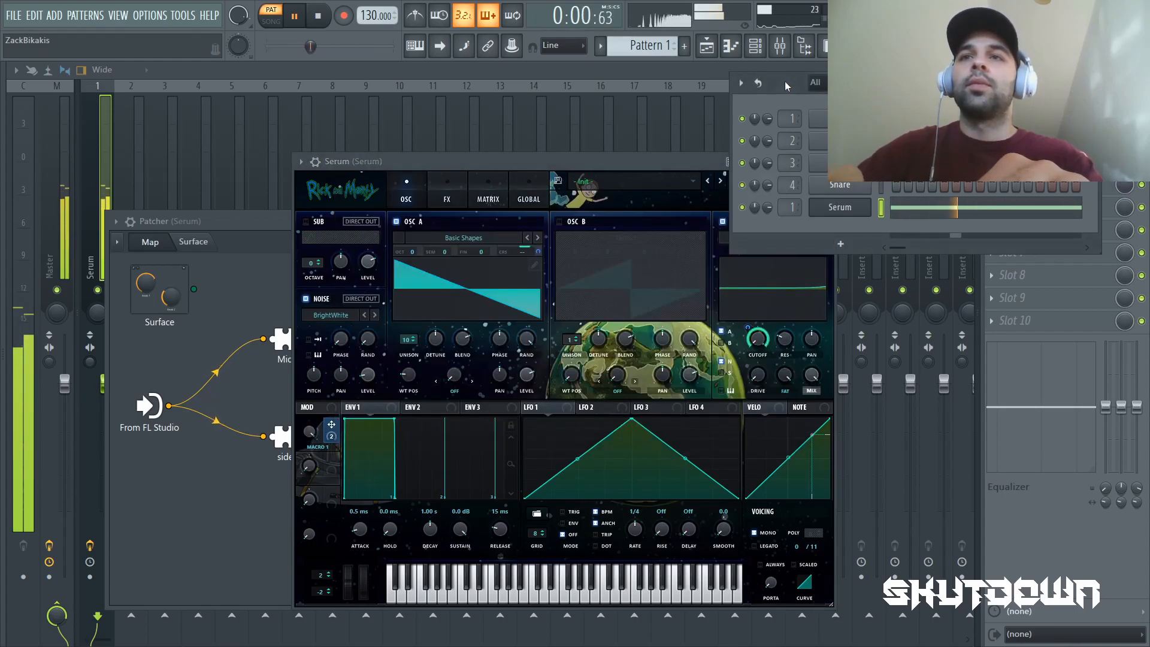
# Open the mid channel's Fruity Parametric EQ 2, boost band 2 slightly at about 106 Hz, and audition the pattern.
pyautogui.click(233, 233)
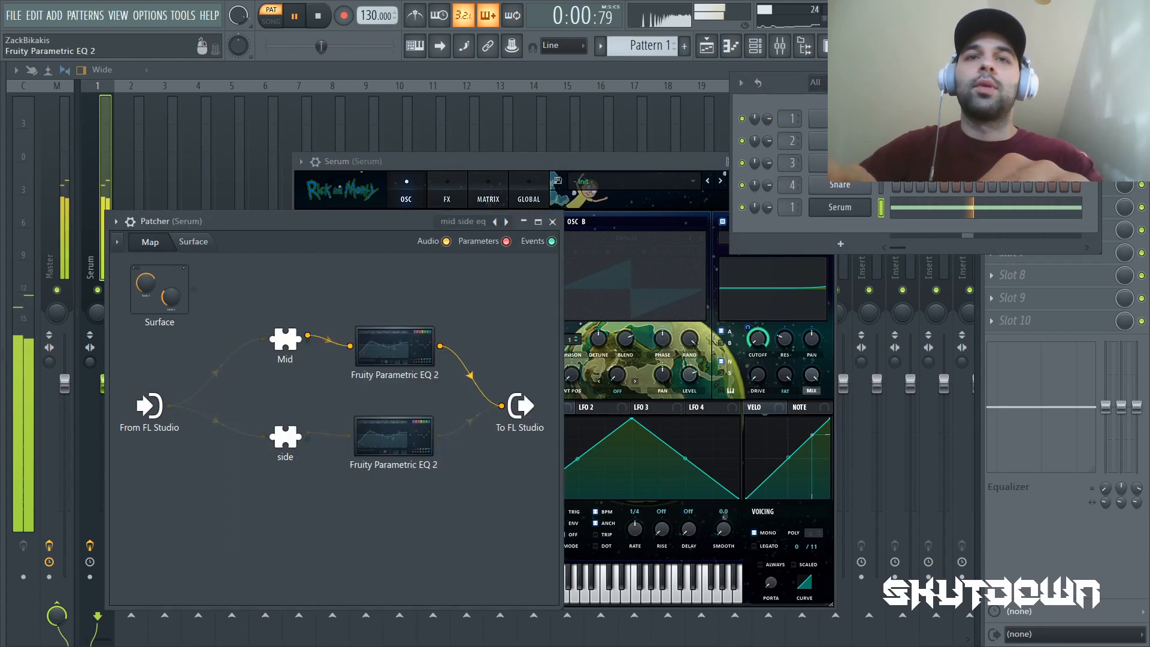
pyautogui.doubleClick(389, 340)
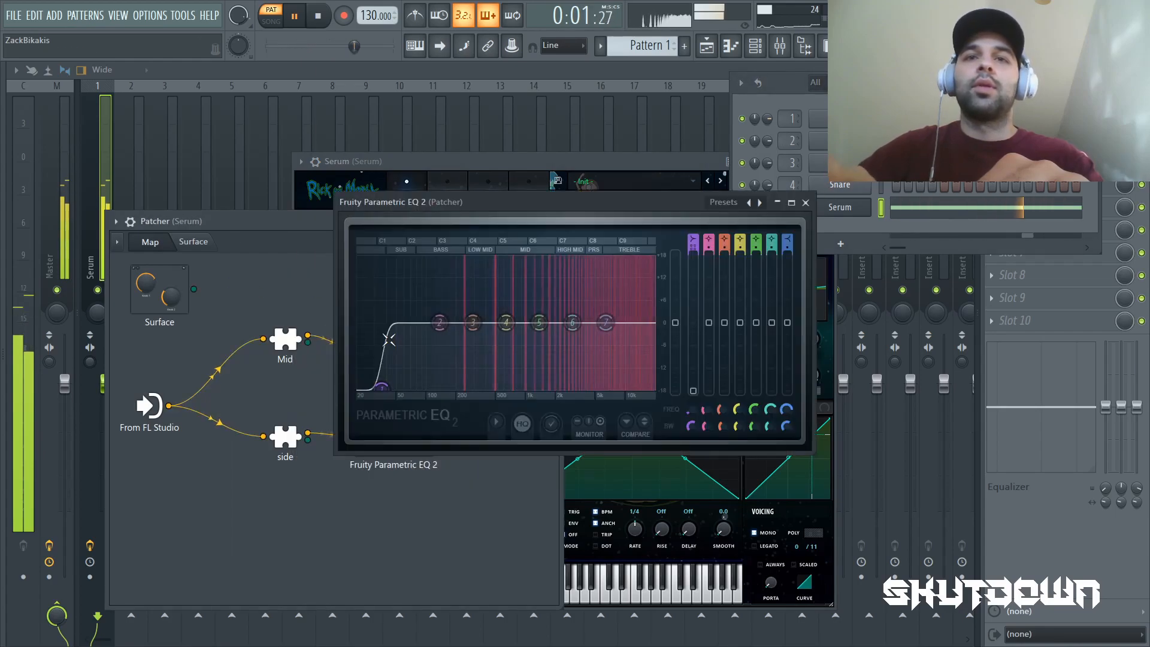
pyautogui.click(295, 16)
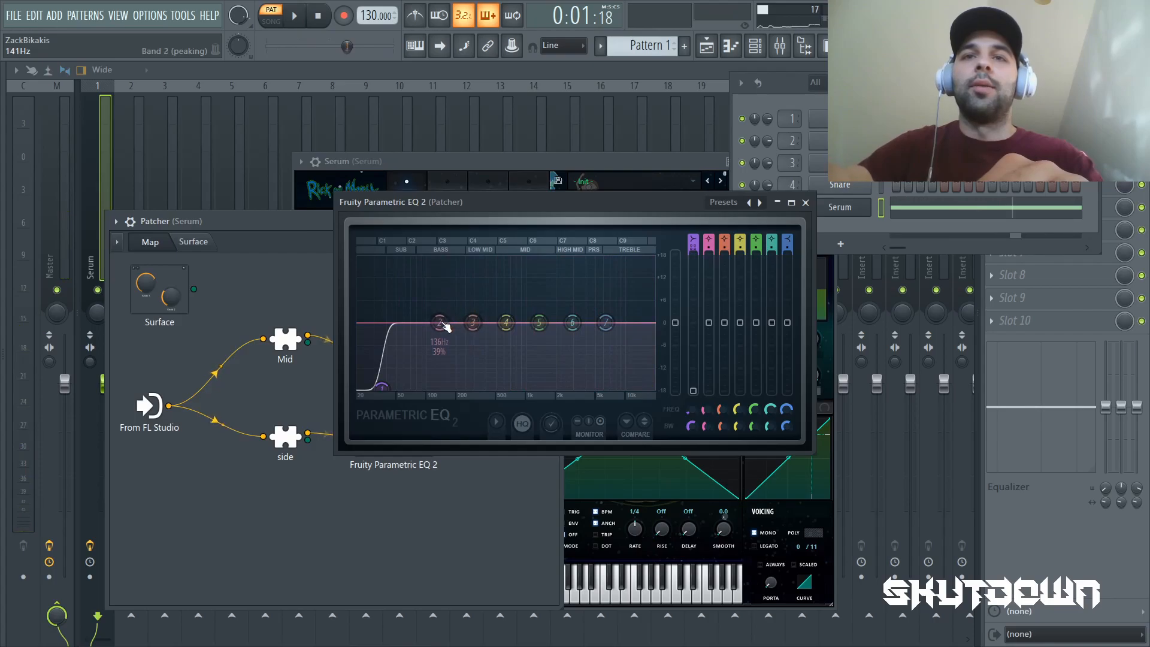
pyautogui.moveTo(439, 323)
pyautogui.mouseDown()
pyautogui.moveTo(426, 268)
pyautogui.moveTo(424, 321)
pyautogui.mouseUp()
pyautogui.click(294, 5)
pyautogui.press('space')
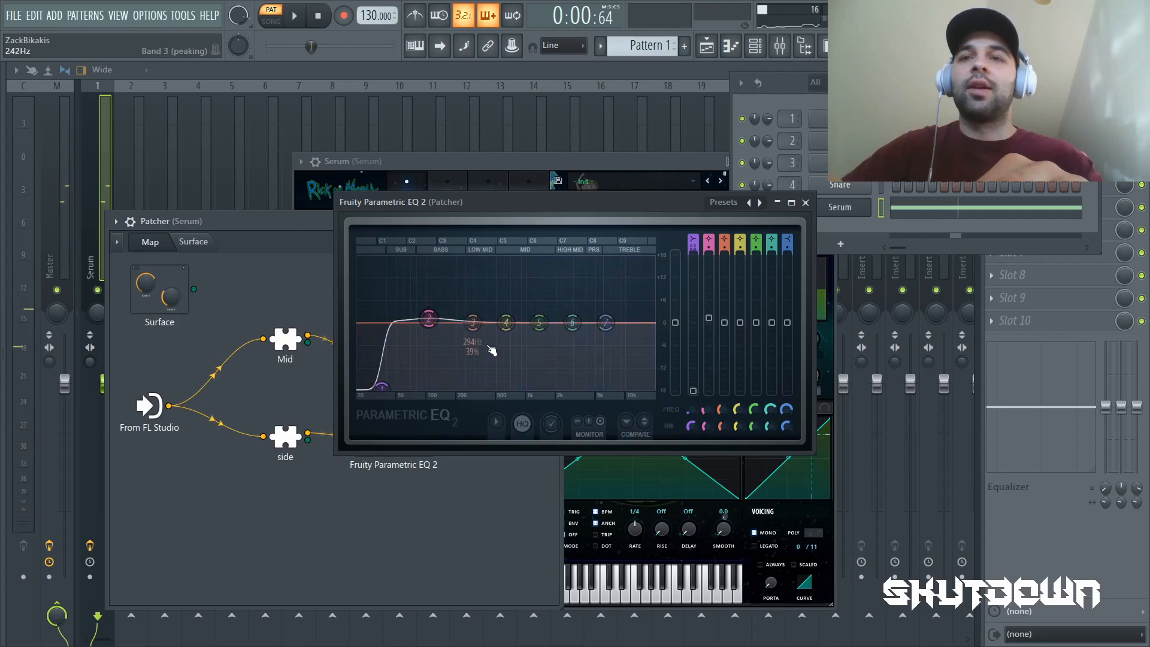
# Turn the mid EQ's band 2 into a small cut at 107 Hz with 19% bandwidth, checking it during playback.
pyautogui.scroll(-5, 444, 322)
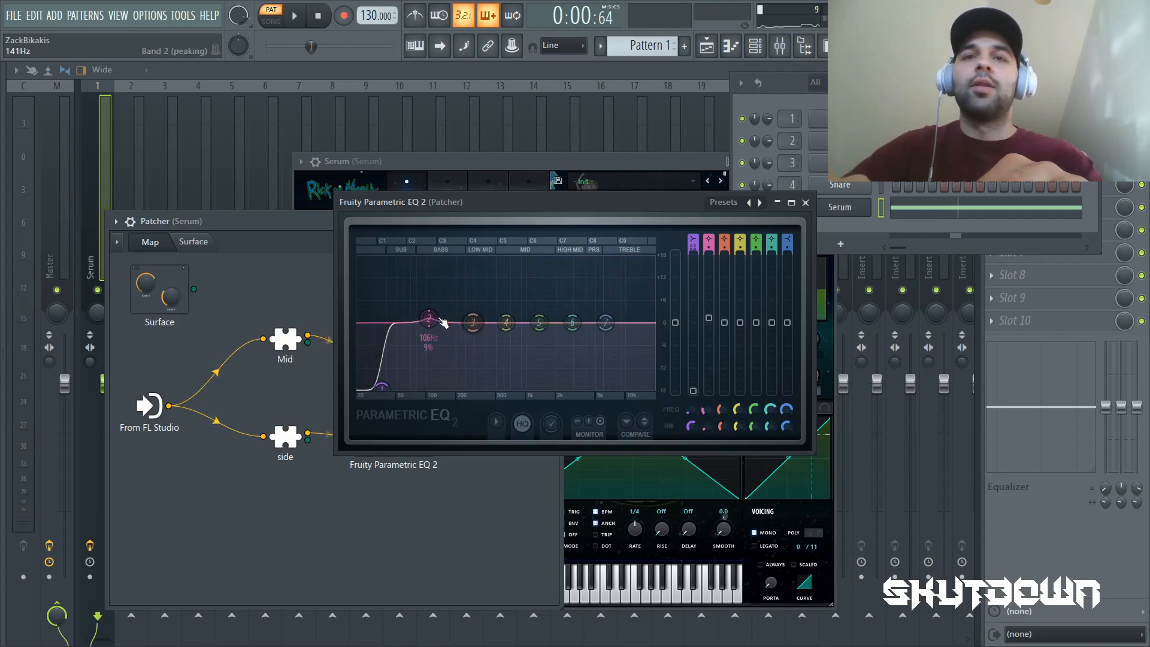
pyautogui.moveTo(428, 337); pyautogui.dragTo(428, 340)
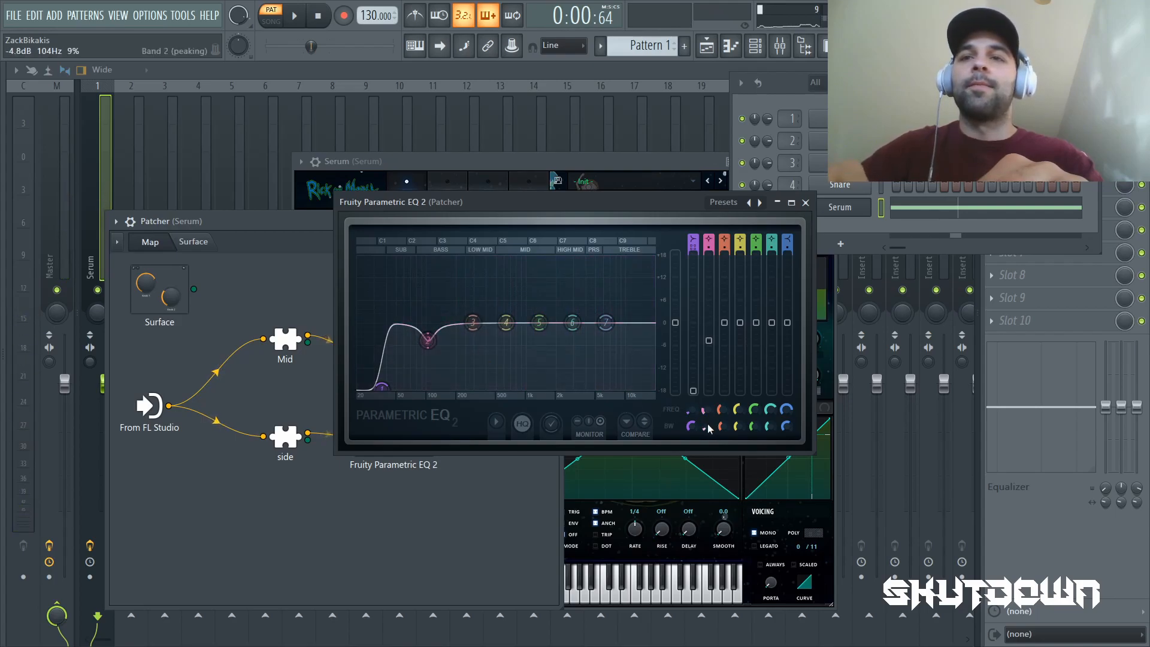
pyautogui.scroll(2, 427, 347)
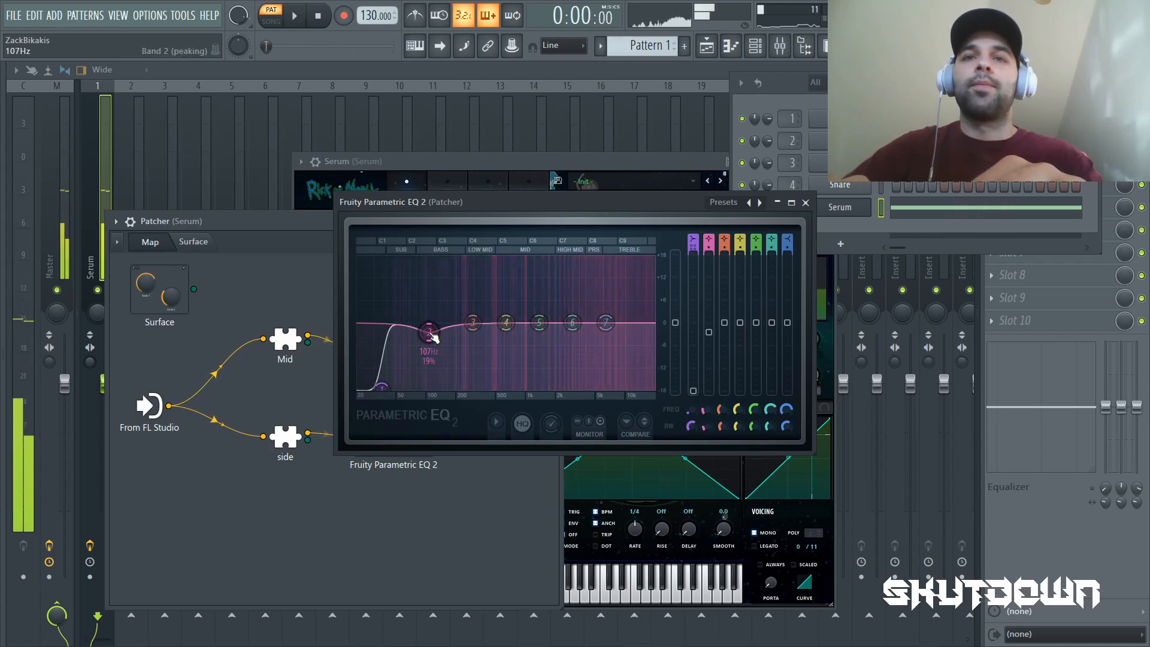
pyautogui.press('space')
# Boost band 6 of the mid EQ by about 14 dB near 4 kHz and adjust its bandwidth.
pyautogui.moveTo(581, 324); pyautogui.dragTo(586, 270)
pyautogui.scroll(-3, 582, 280)
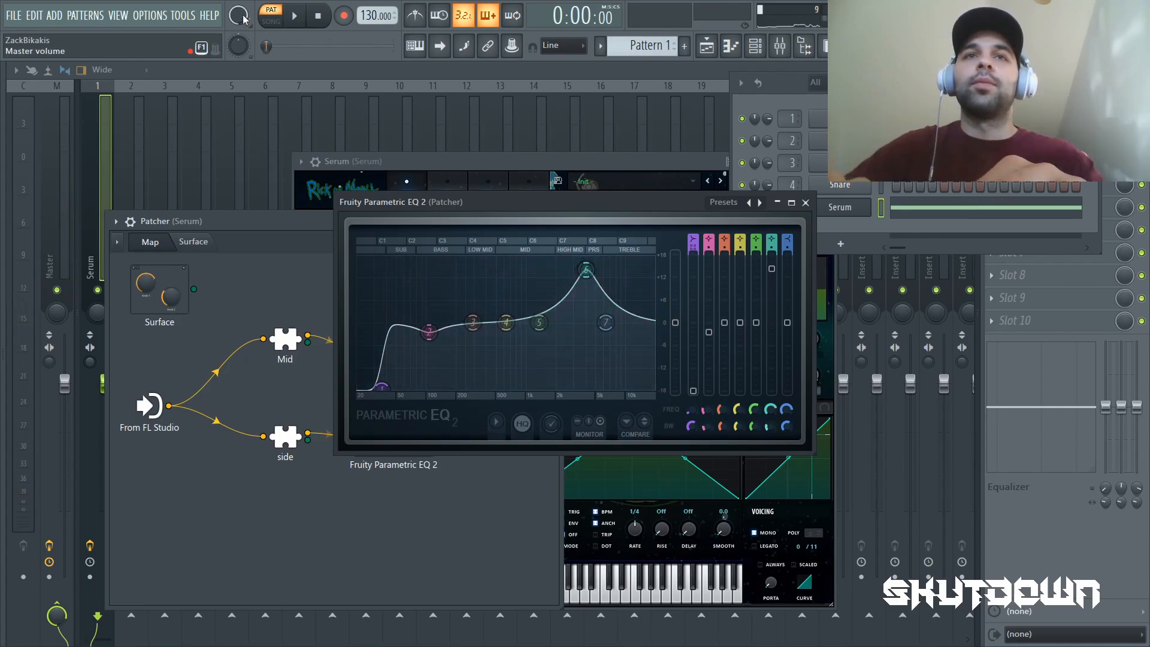
# During playback, turn the mid EQ's band 6 into a cut near 4 kHz, then pull down band 7 above 12 kHz with Steep 8 order.
pyautogui.click(294, 17)
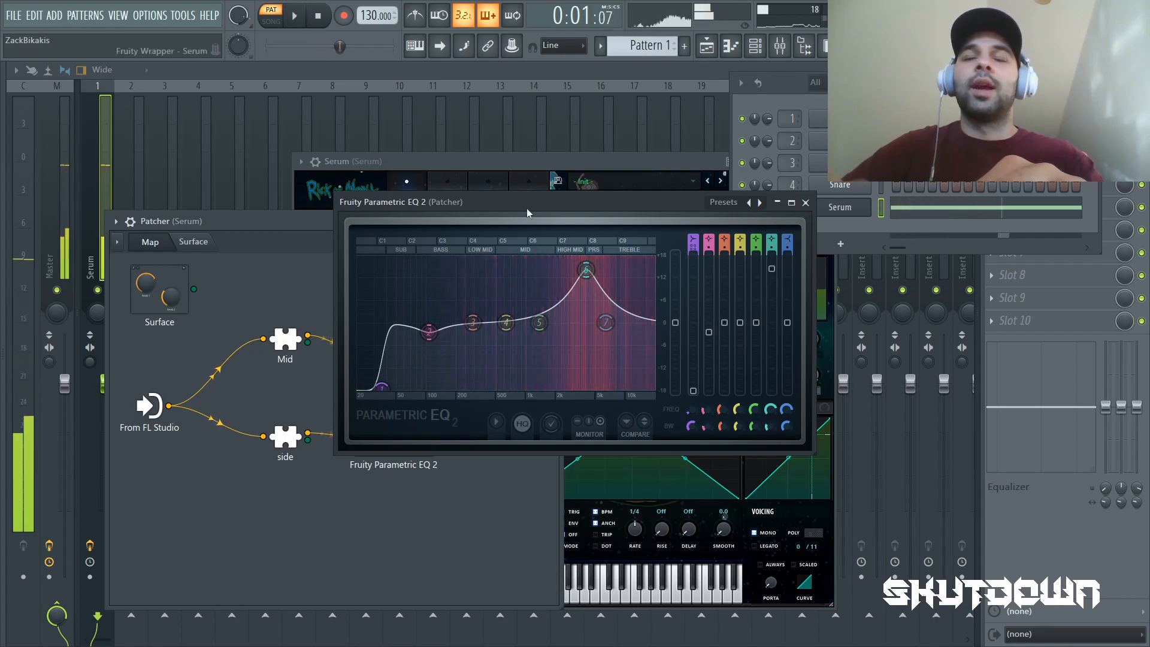
pyautogui.moveTo(586, 270); pyautogui.dragTo(587, 342)
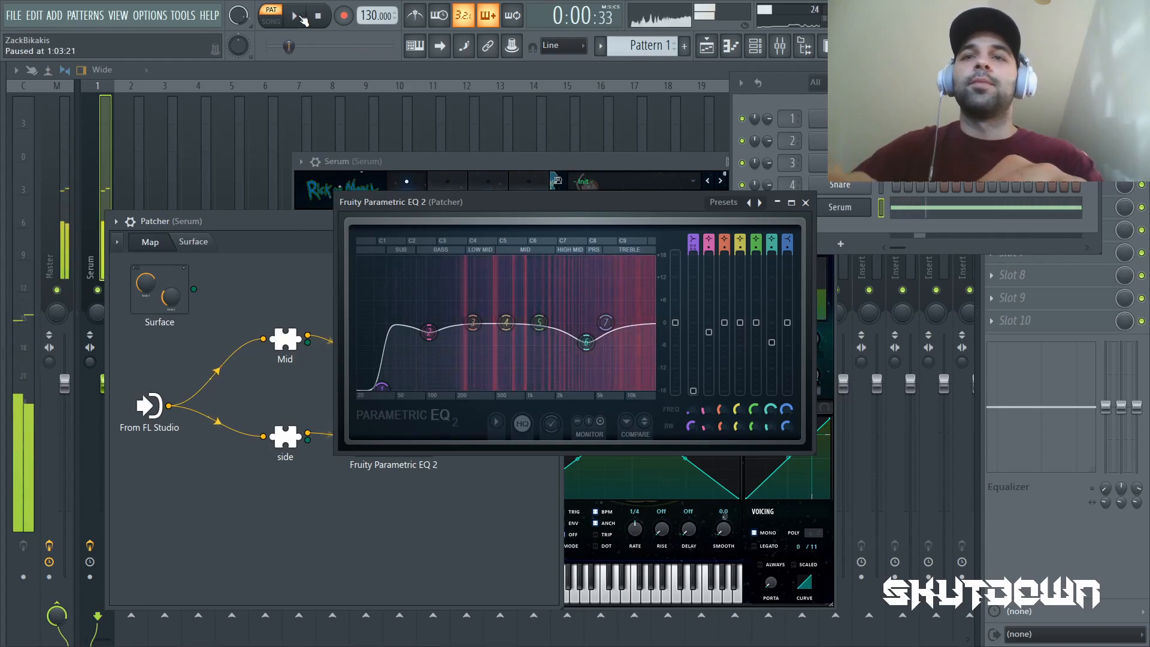
pyautogui.moveTo(606, 323); pyautogui.dragTo(641, 330)
pyautogui.rightClick(638, 327)
pyautogui.moveTo(661, 375)
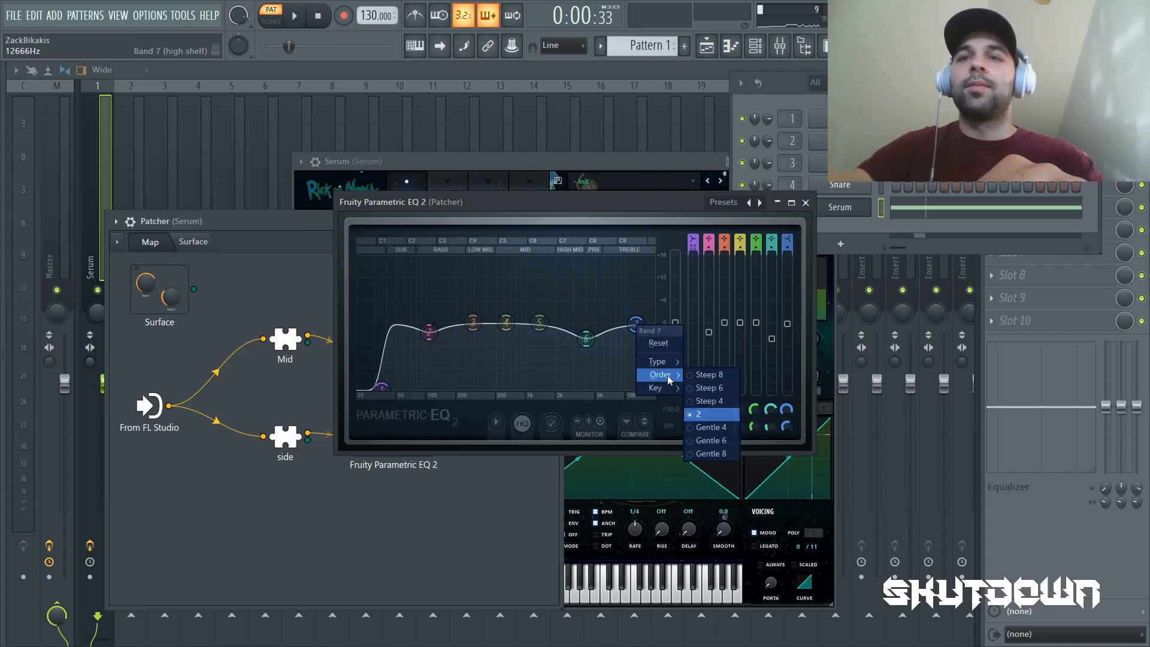
pyautogui.click(719, 379)
pyautogui.moveTo(636, 325); pyautogui.dragTo(646, 386)
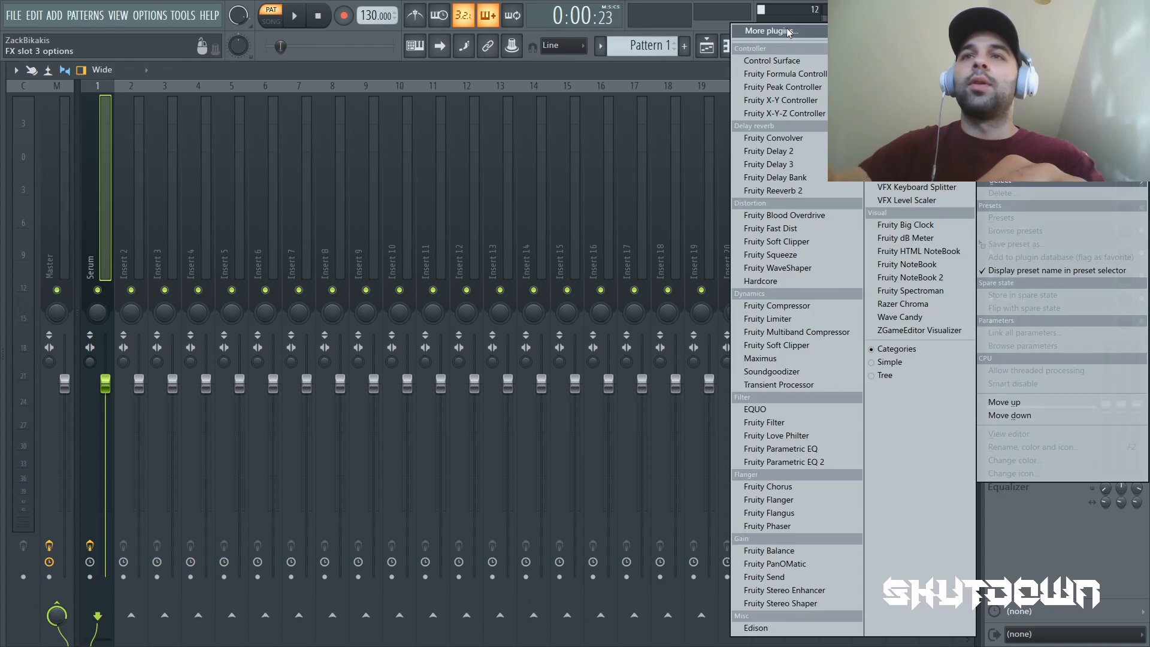
# Load Sausage Fattener in effect slot 3 of the Serum track and raise Fatness to about 38% while auditioning the pattern.
pyautogui.doubleClick(475, 84)
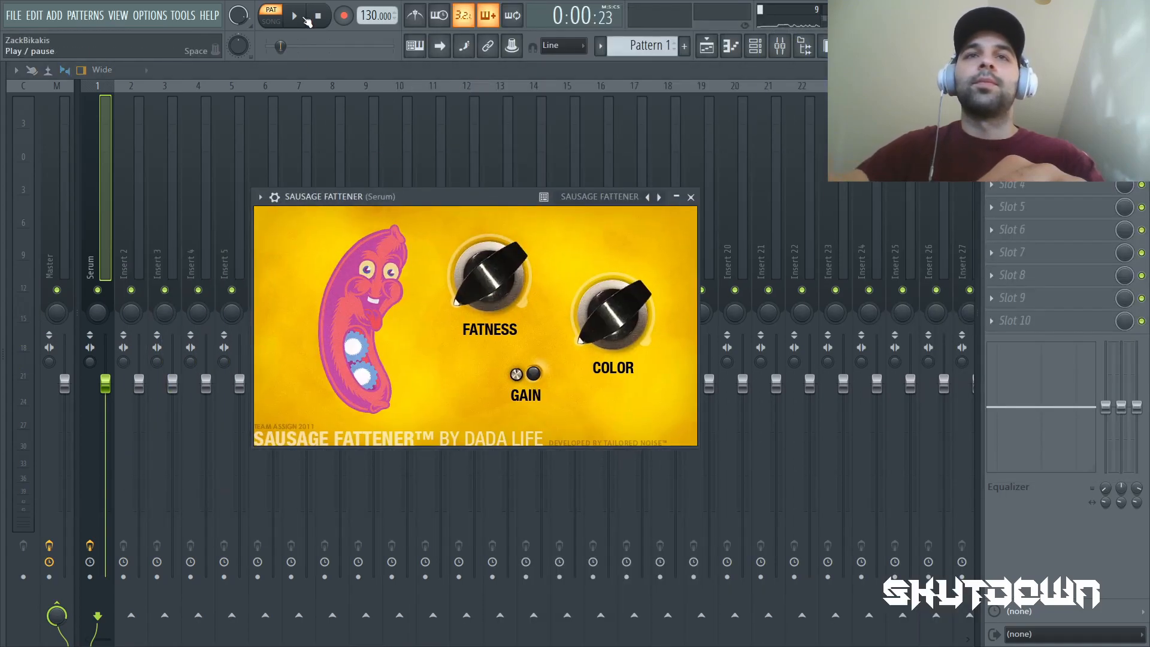
pyautogui.click(304, 18)
pyautogui.moveTo(488, 275); pyautogui.dragTo(475, 171)
pyautogui.click(295, 15)
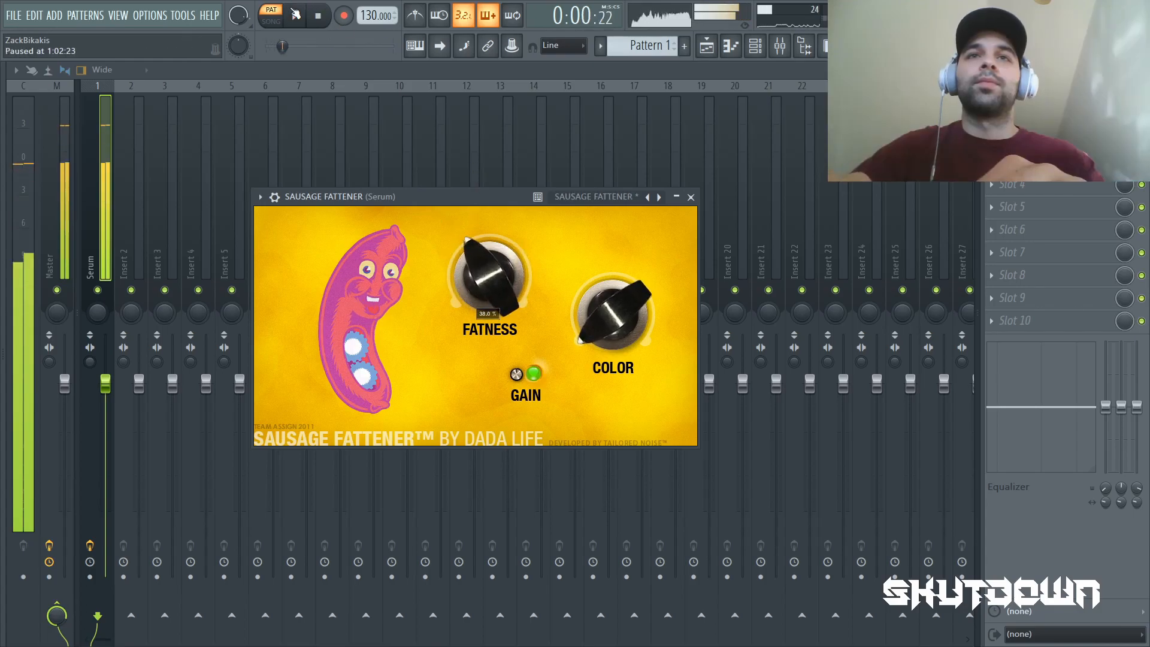
pyautogui.click(691, 197)
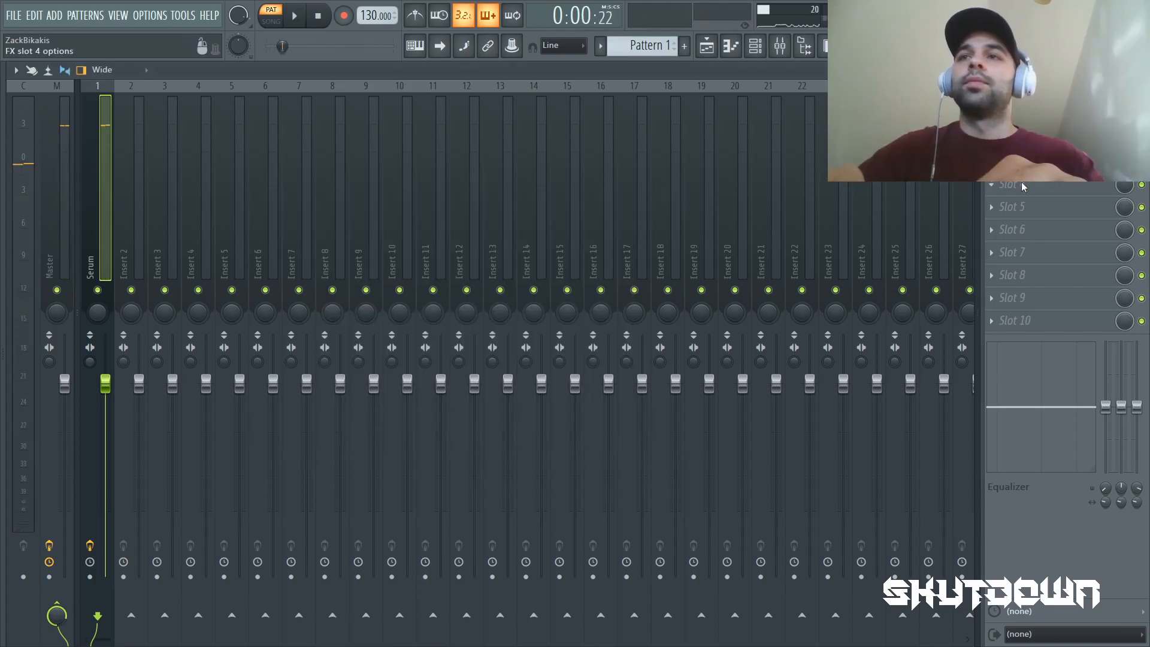
# Add Fruity Balance in slot 4, turn its volume fully down, and create an automation clip for that volume.
pyautogui.click(1024, 187)
pyautogui.click(789, 546)
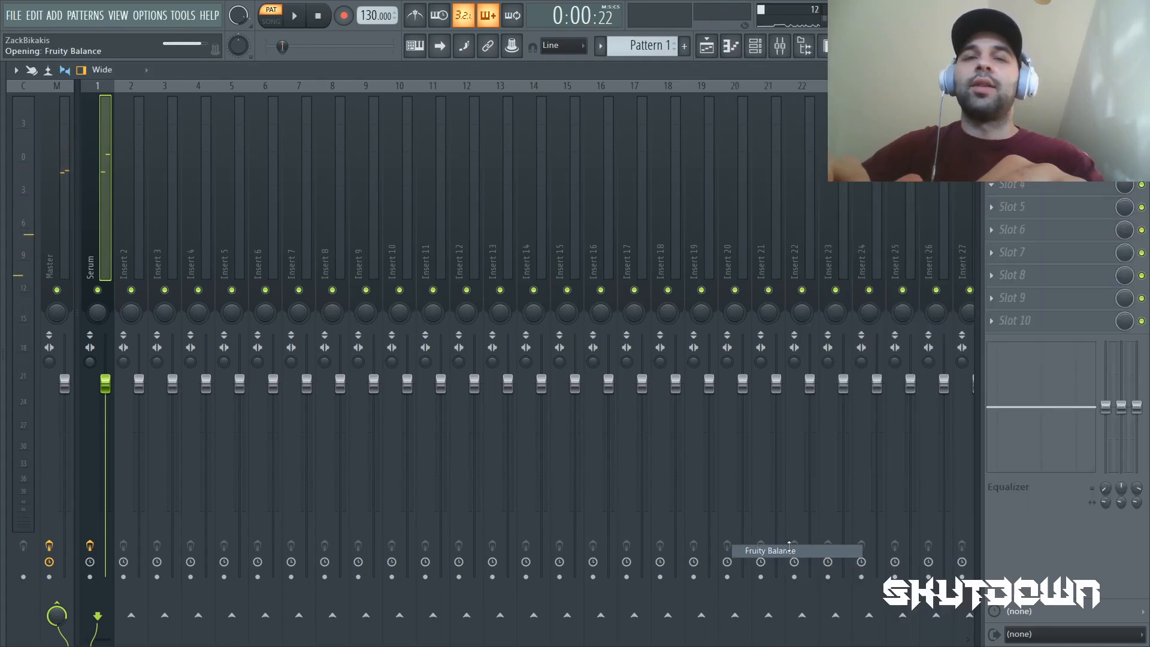
pyautogui.moveTo(278, 324); pyautogui.dragTo(278, 408)
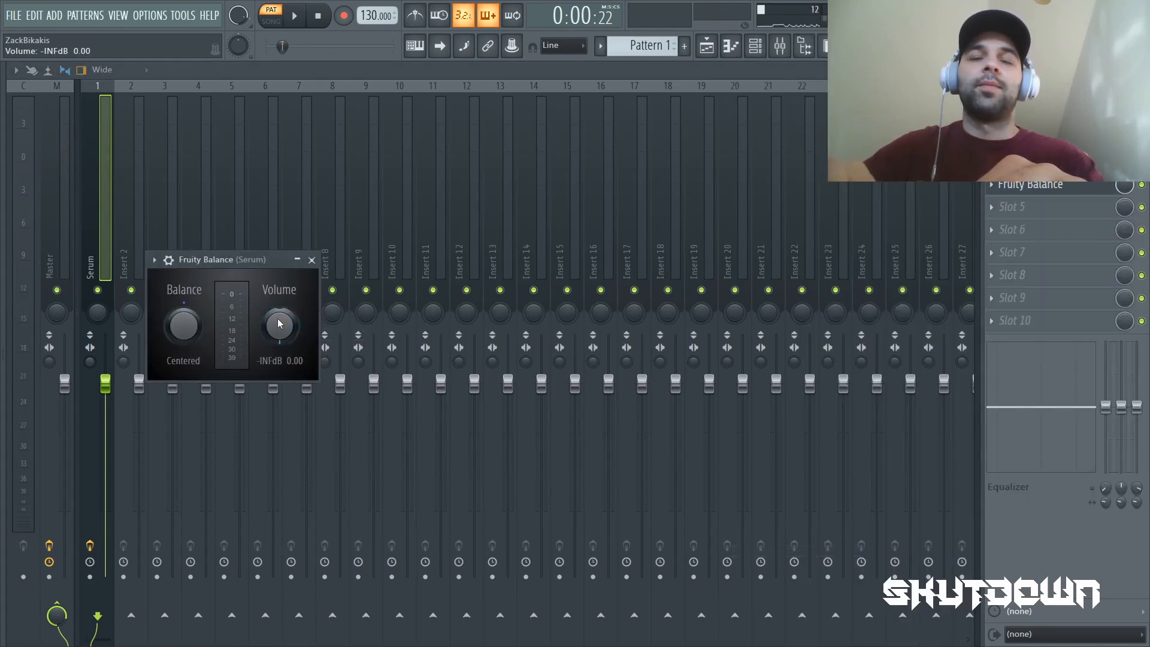
pyautogui.rightClick(278, 323)
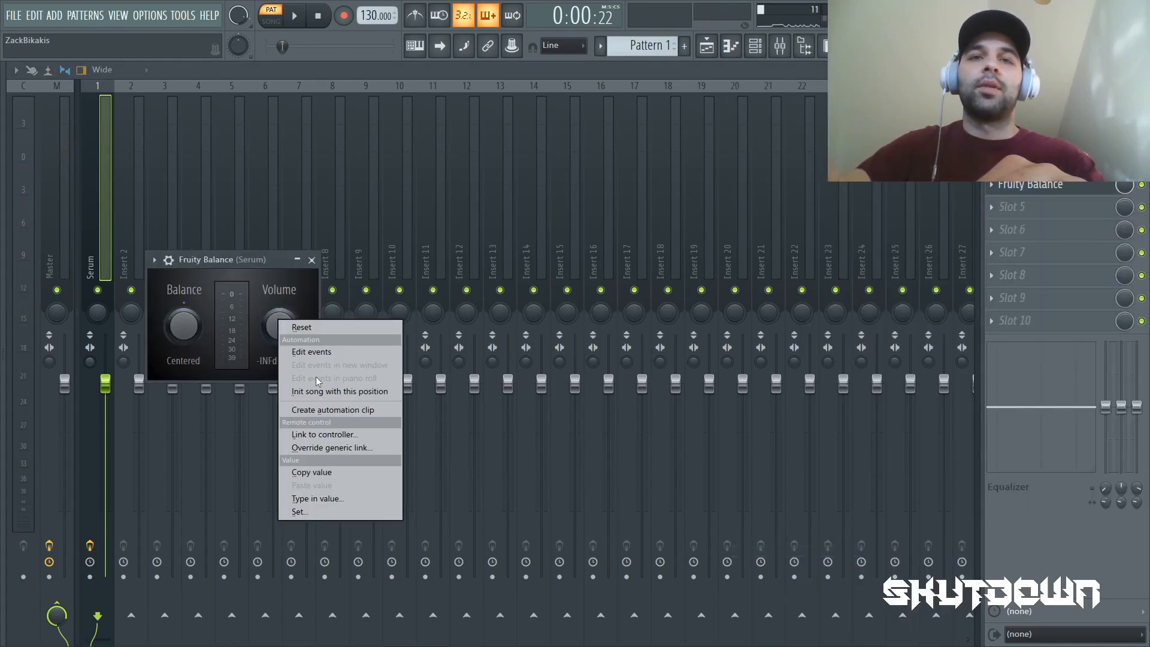
pyautogui.click(330, 410)
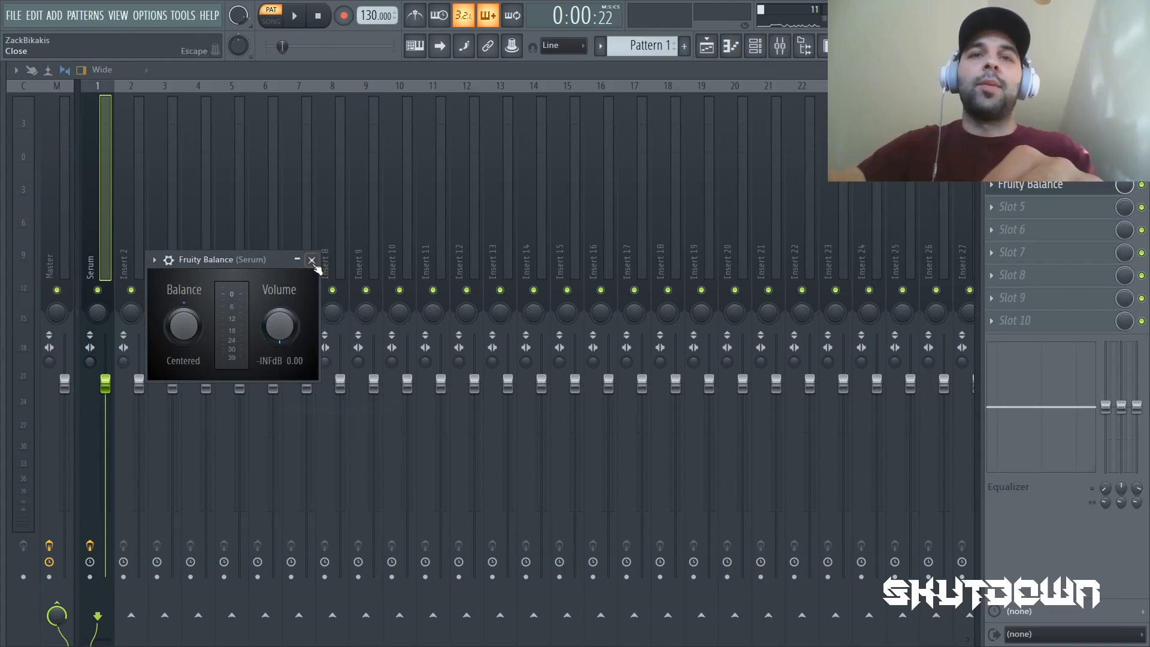
pyautogui.click(311, 259)
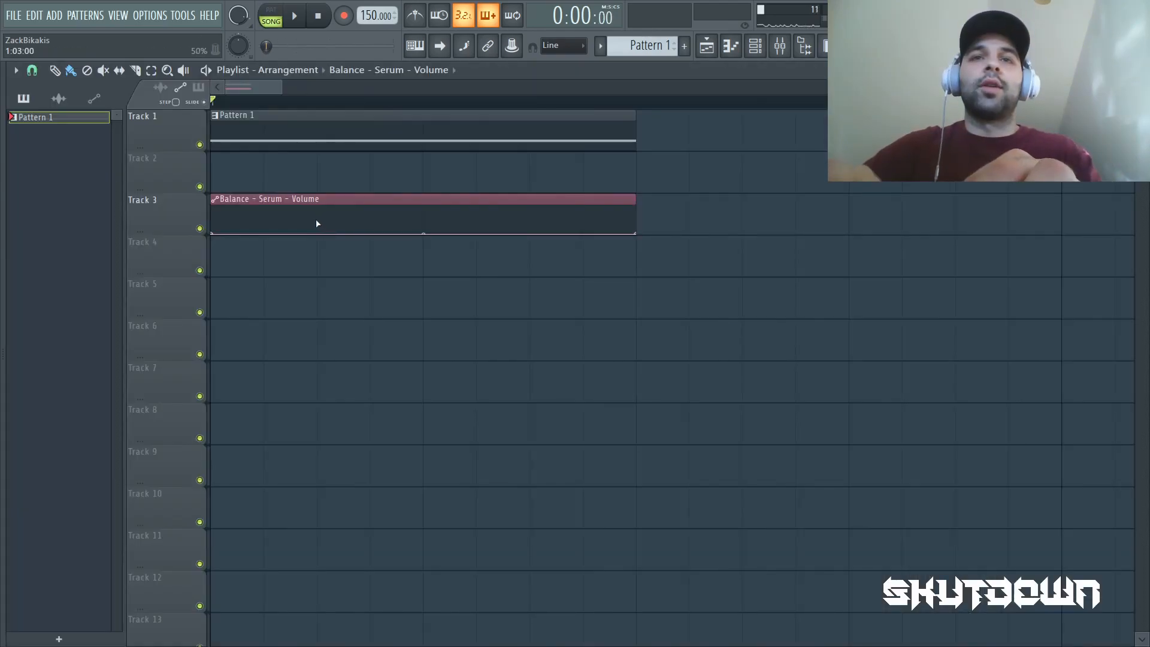
# Add a point a quarter of the way into the Balance volume automation clip and set its value to 80.
pyautogui.click(315, 219)
pyautogui.rightClick(315, 219)
pyautogui.click(359, 469)
pyautogui.write('60')
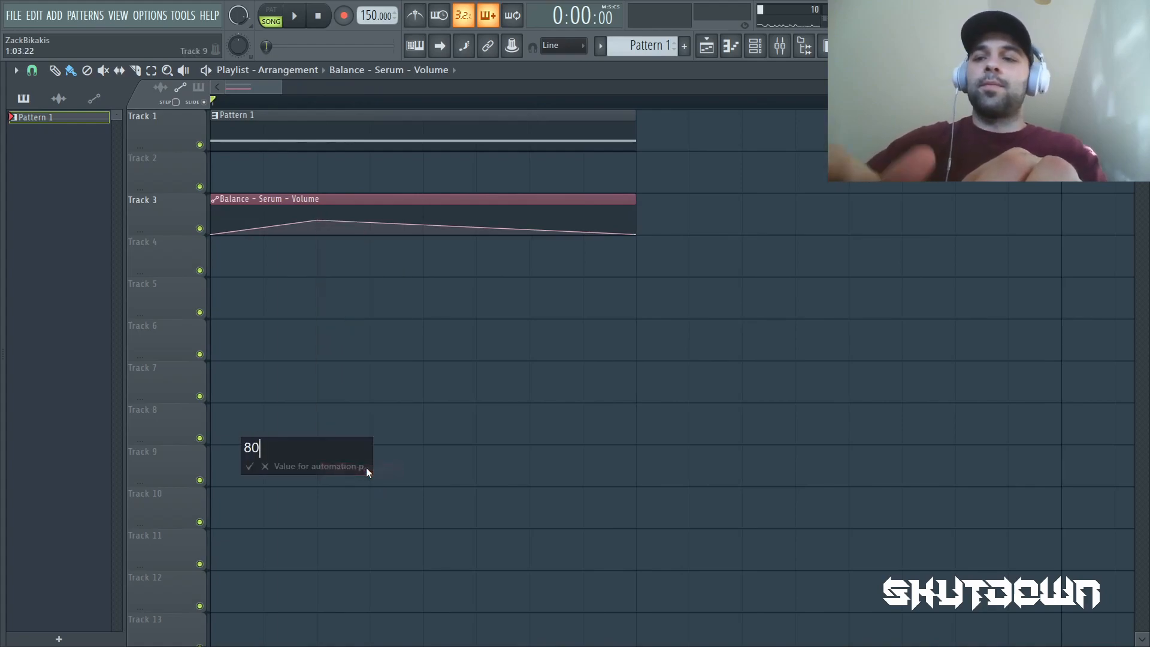
pyautogui.press('Return')
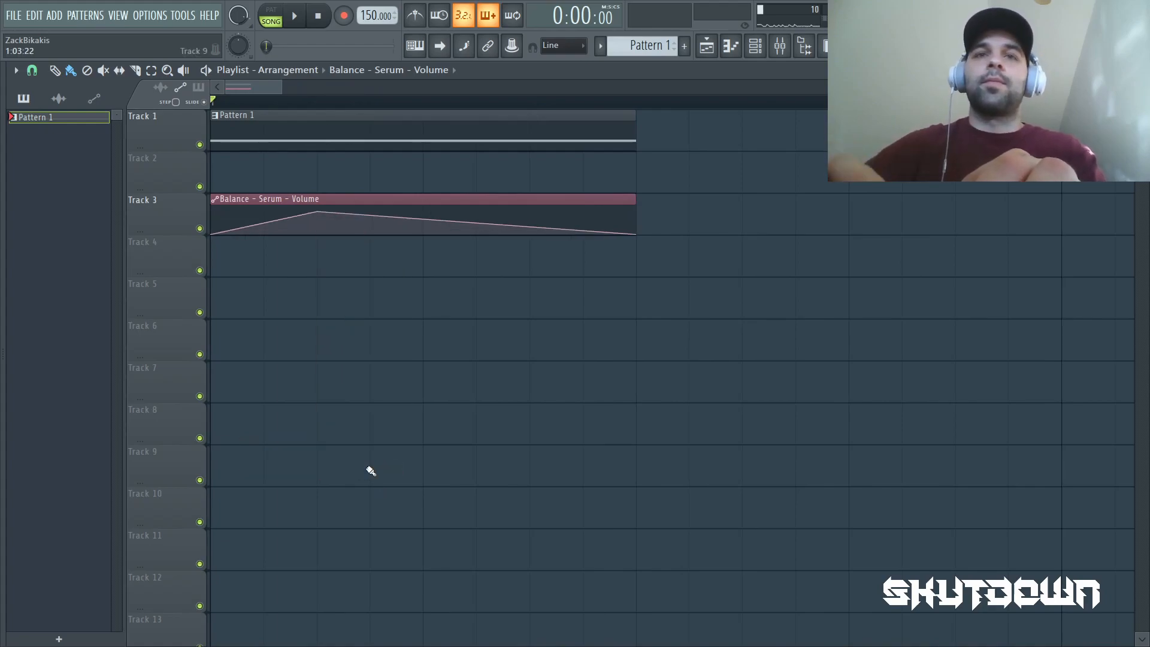
# Add a midway point to shape the volume rise, set the clip's last point to 80, and audition the song.
pyautogui.click(264, 212)
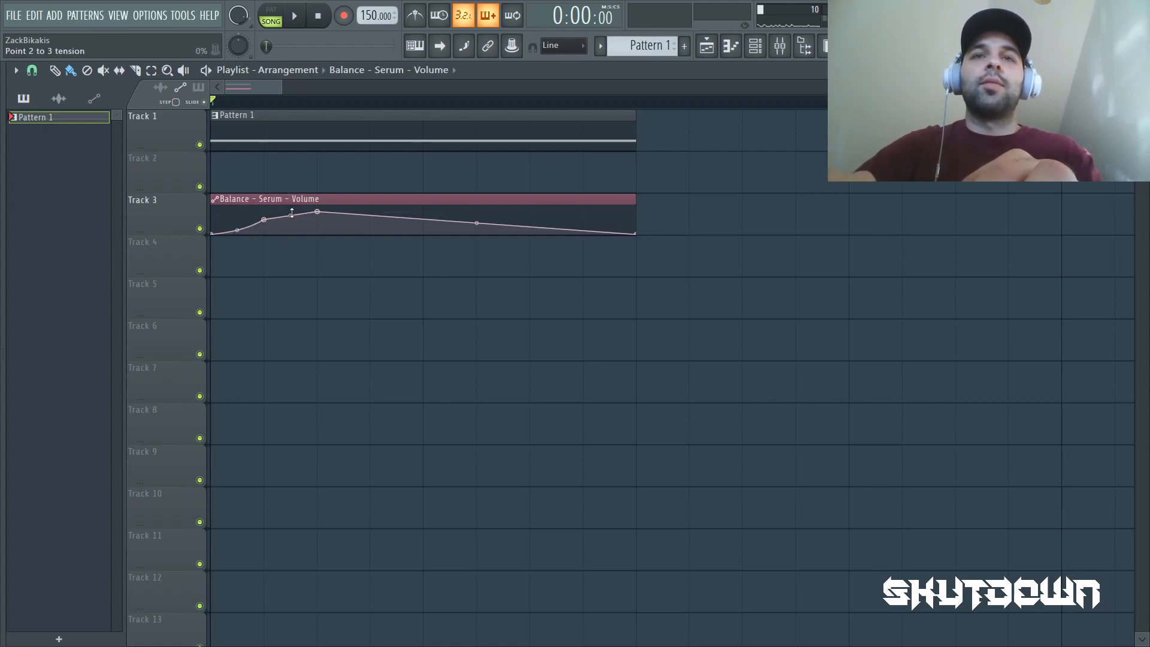
pyautogui.rightClick(636, 233)
pyautogui.click(690, 488)
pyautogui.write('80')
pyautogui.press('Return')
pyautogui.scroll(-2, 423, 265)
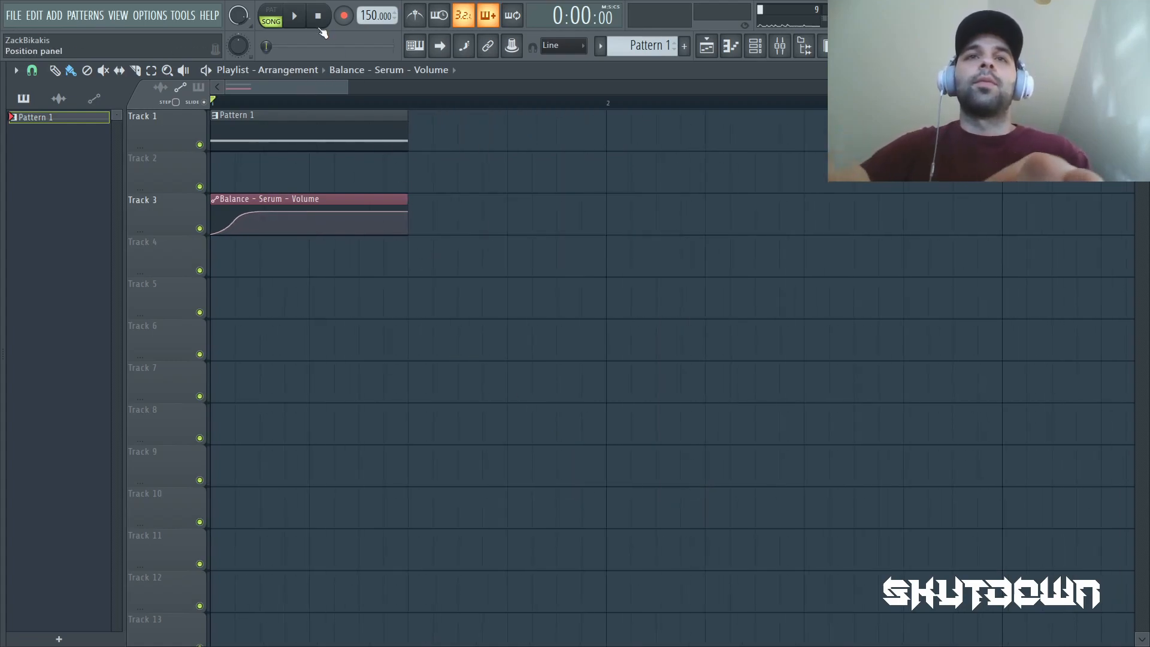
pyautogui.press('space')
pyautogui.press('space')
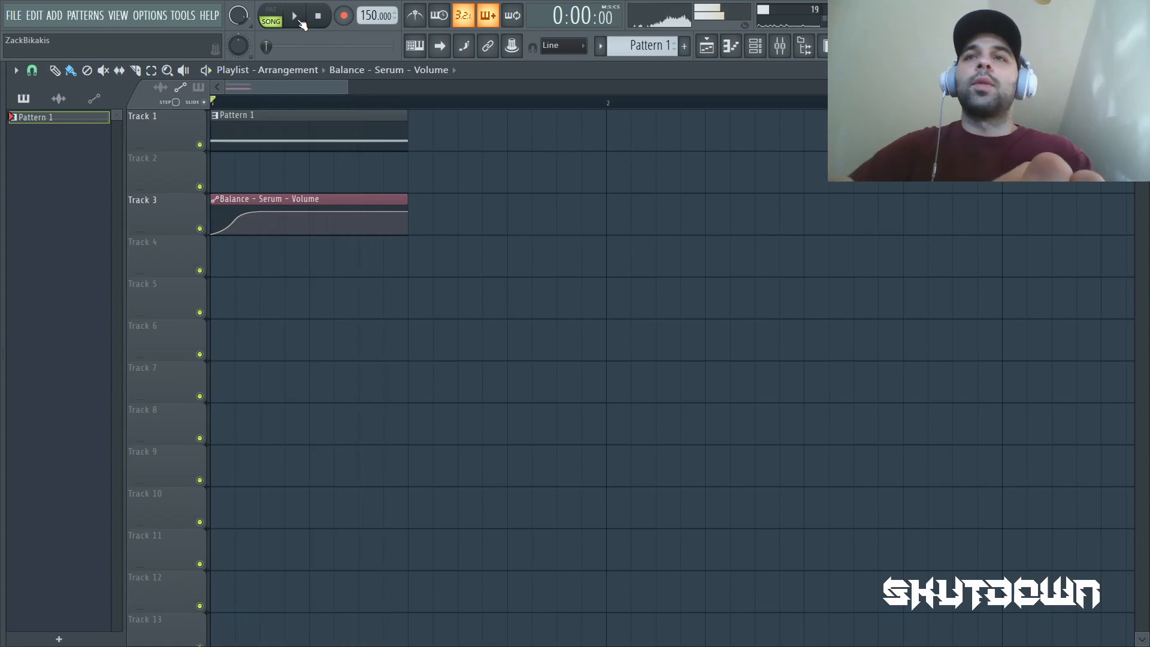
# Open Serum from the channel rack, automate Macro 1 with the same rising curve as the volume clip, and audition the song.
pyautogui.click(708, 49)
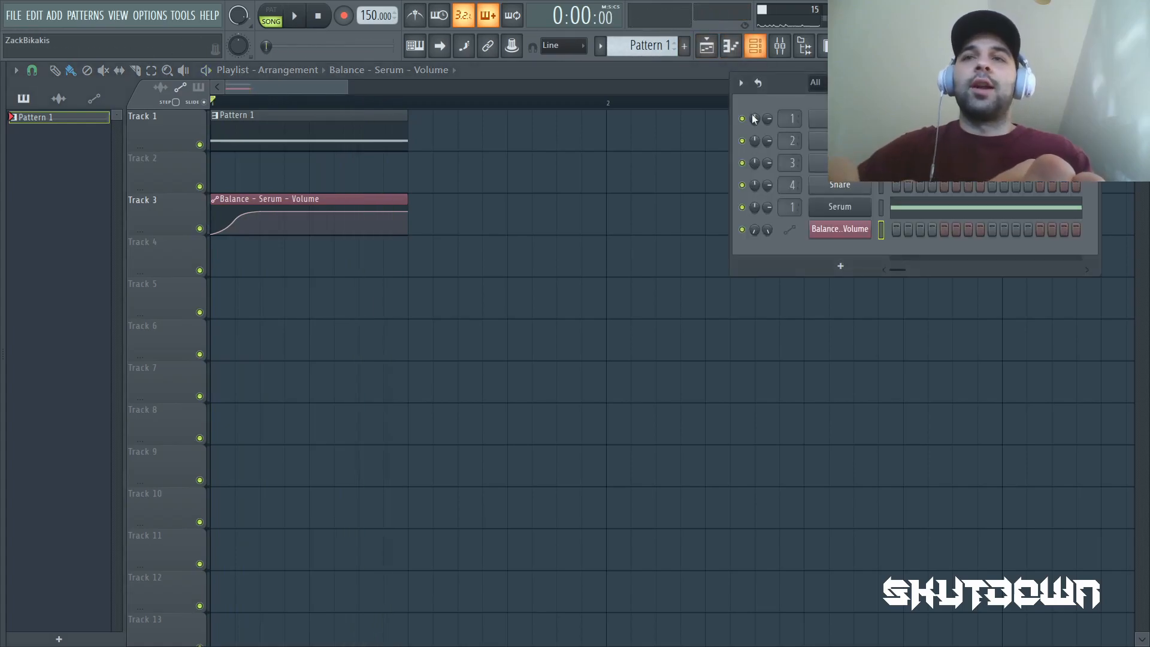
pyautogui.click(840, 206)
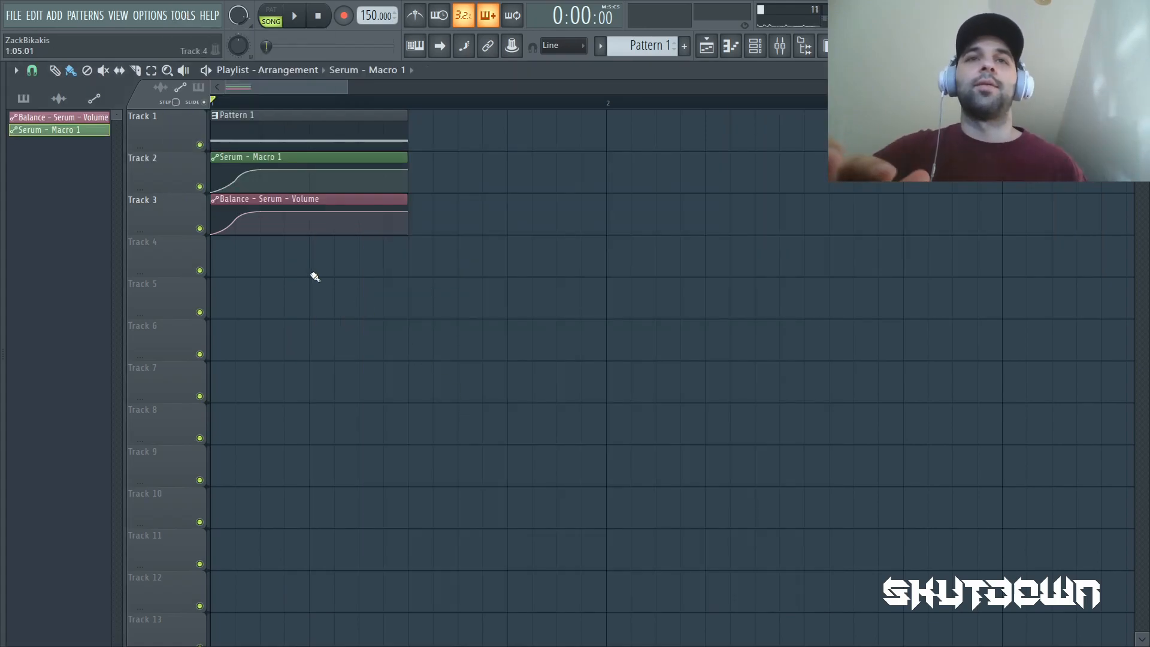
pyautogui.press('space')
pyautogui.press('space')
pyautogui.press('space')
pyautogui.press('space')
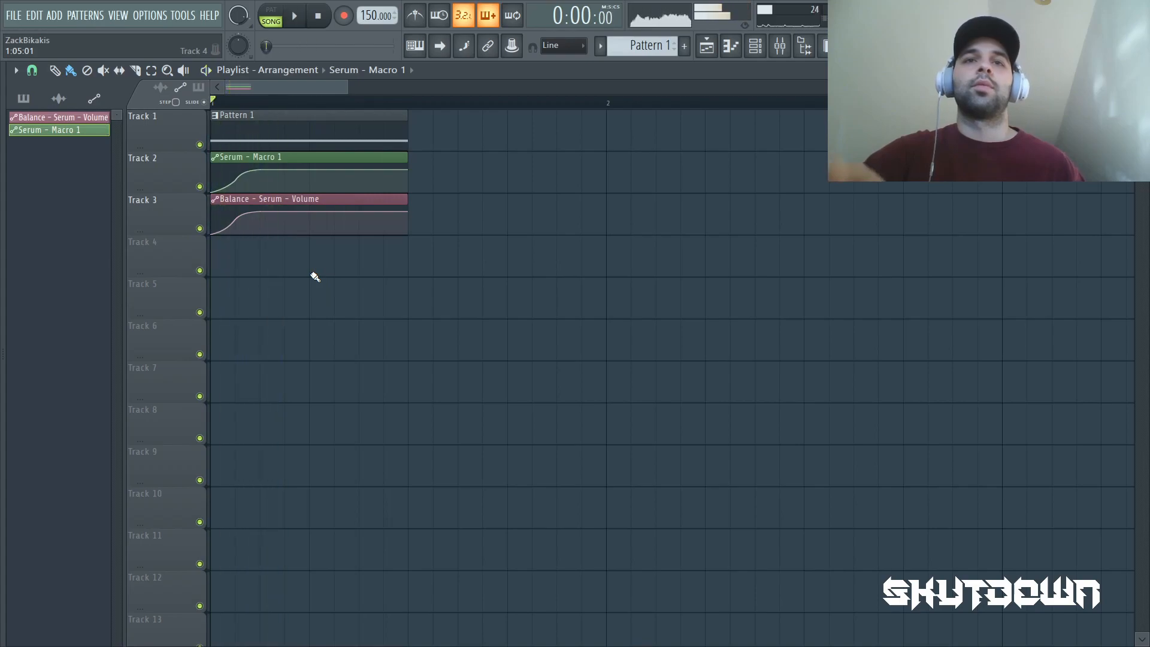
# Raise the Macro 1 automation's plateau to 98% and reduce the tension between points 2 and 3 to 10%, checking by playback.
pyautogui.moveTo(267, 174)
pyautogui.moveTo(263, 171); pyautogui.dragTo(263, 166)
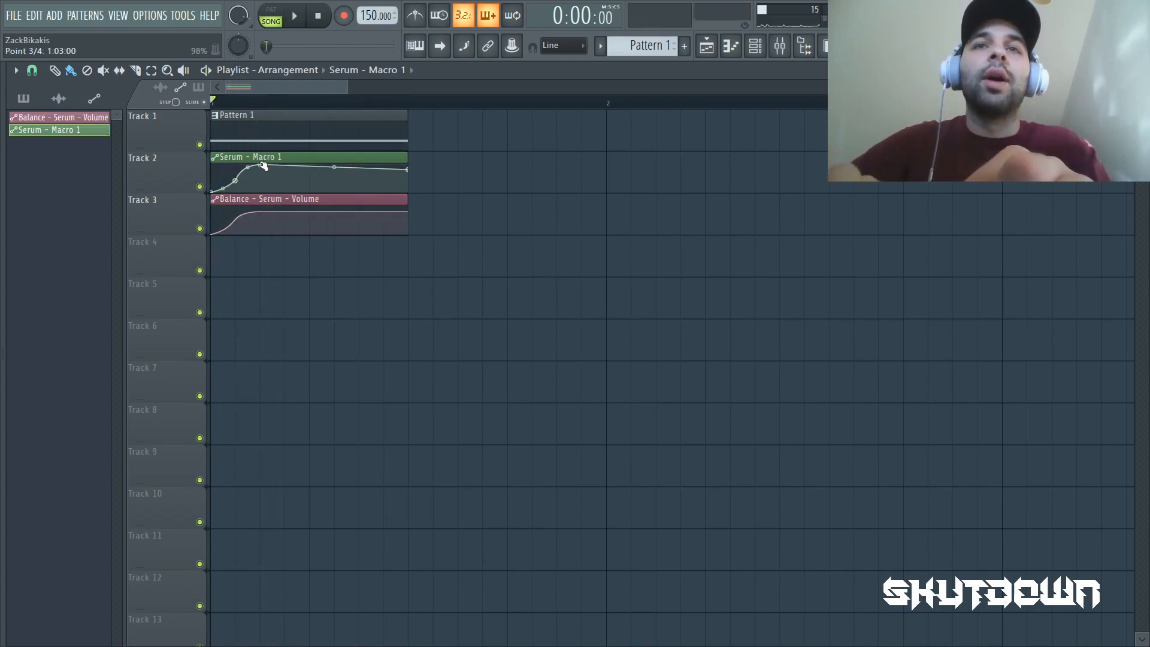
pyautogui.moveTo(411, 172); pyautogui.dragTo(411, 165)
pyautogui.press('space')
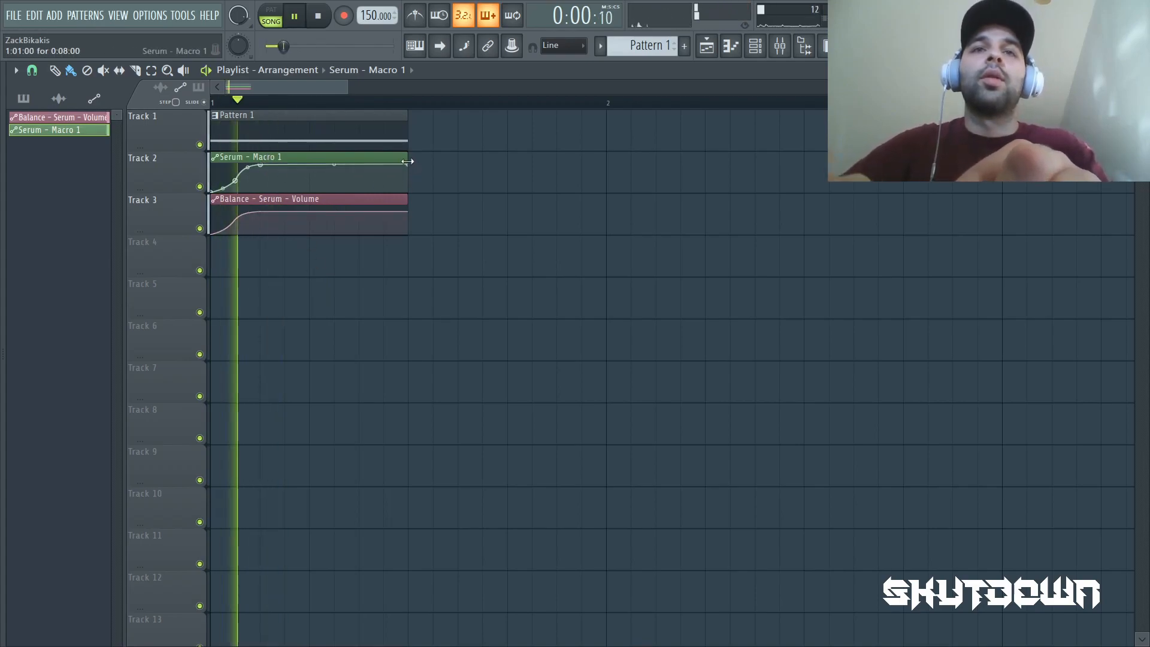
pyautogui.press('space')
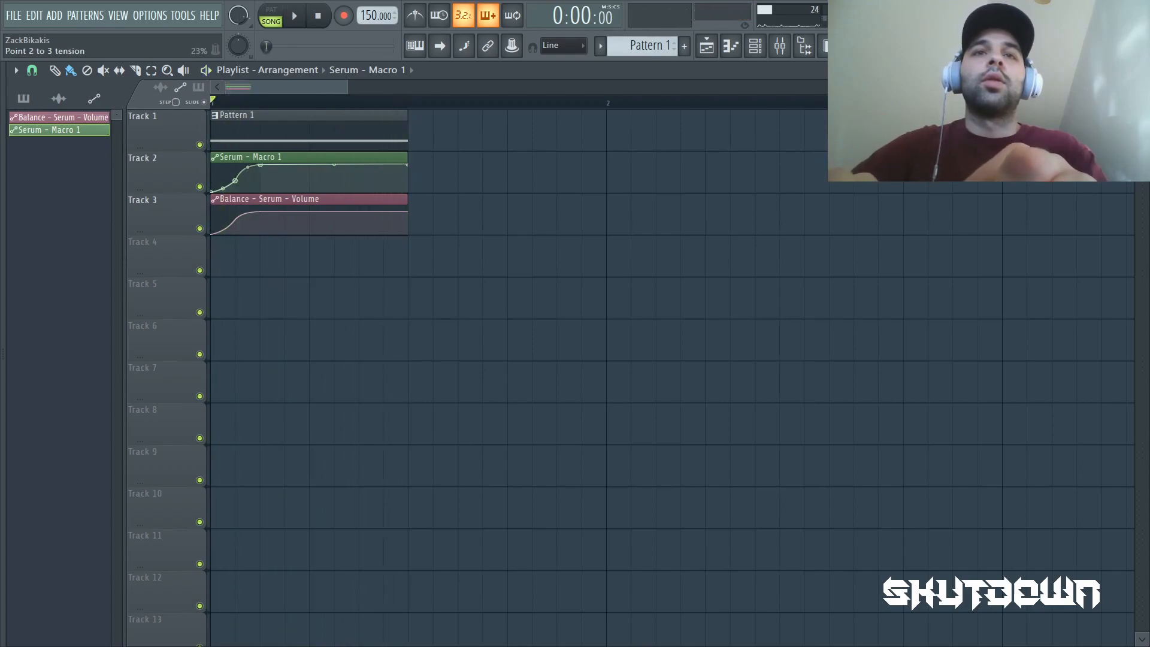
pyautogui.press('space')
pyautogui.press('space')
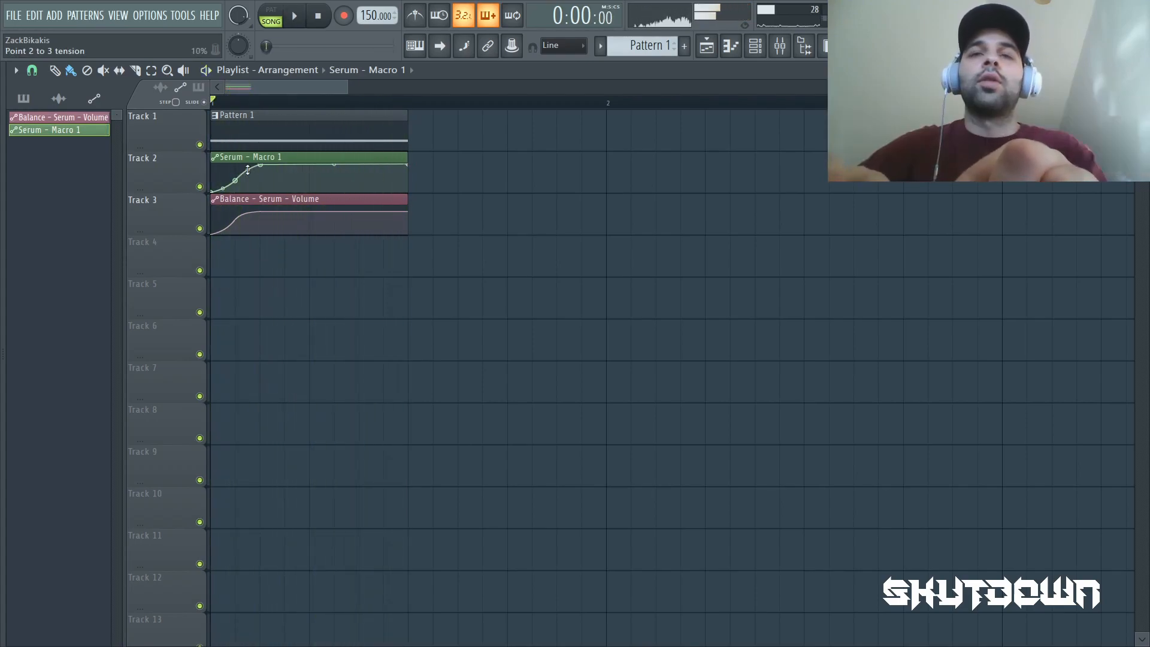
pyautogui.press('space')
pyautogui.press('space')
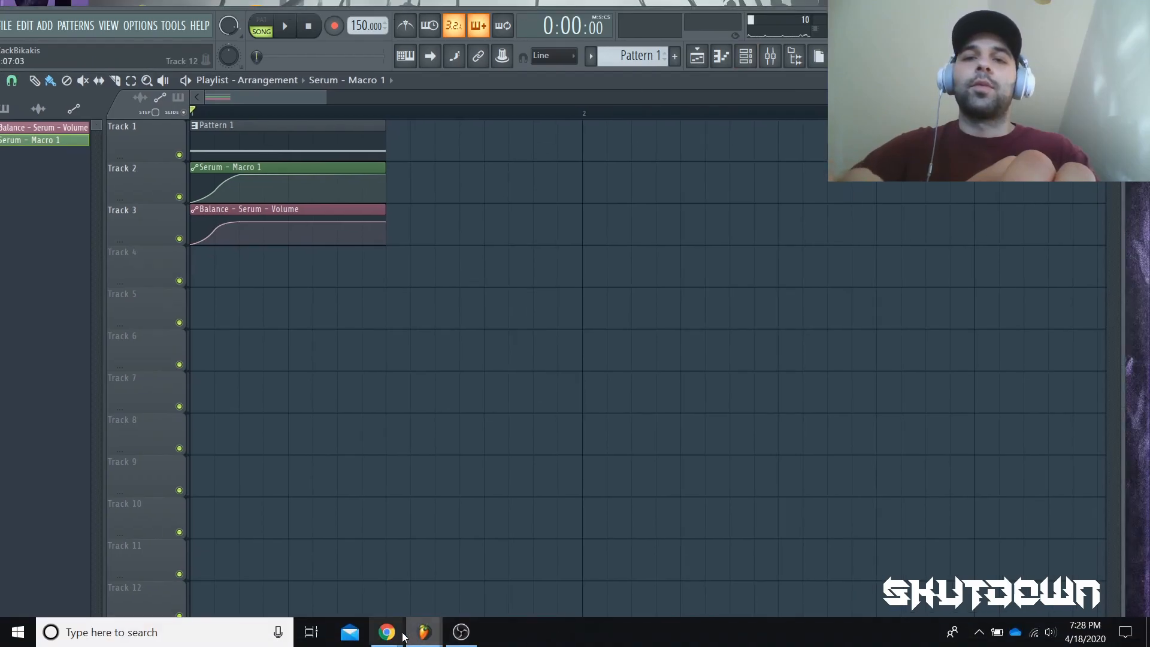
# Switch to Chrome and play the Barely Alive remix of Ultima from 1:46 to compare the reference bass.
pyautogui.moveTo(403, 637)
pyautogui.click(448, 566)
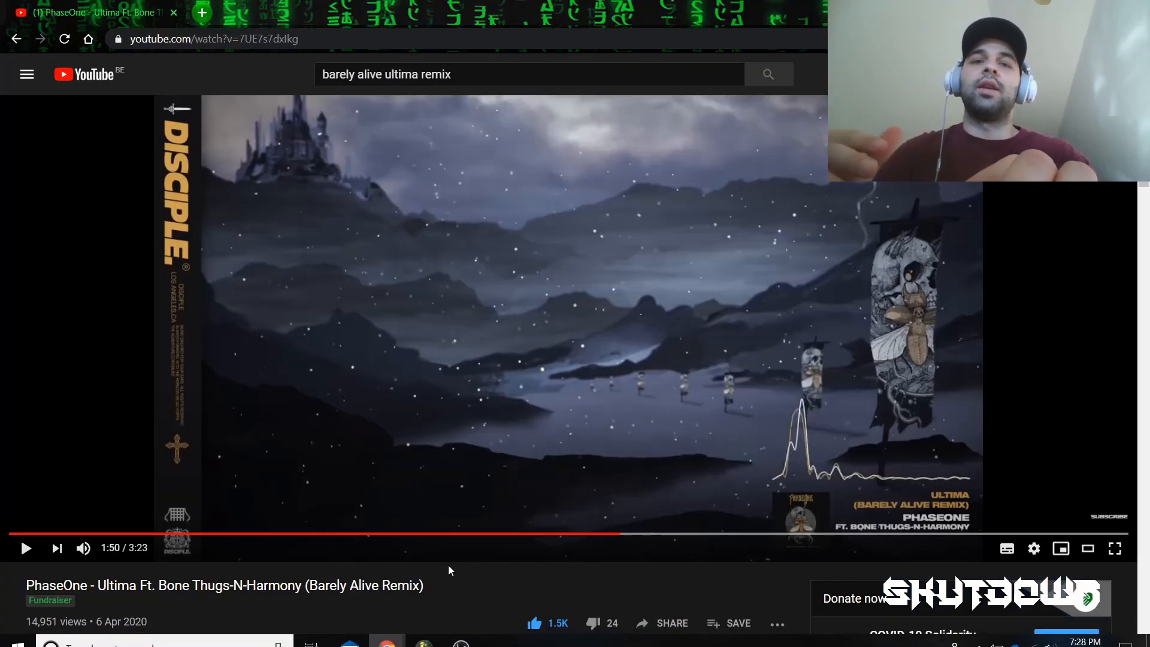
pyautogui.click(606, 532)
pyautogui.click(598, 532)
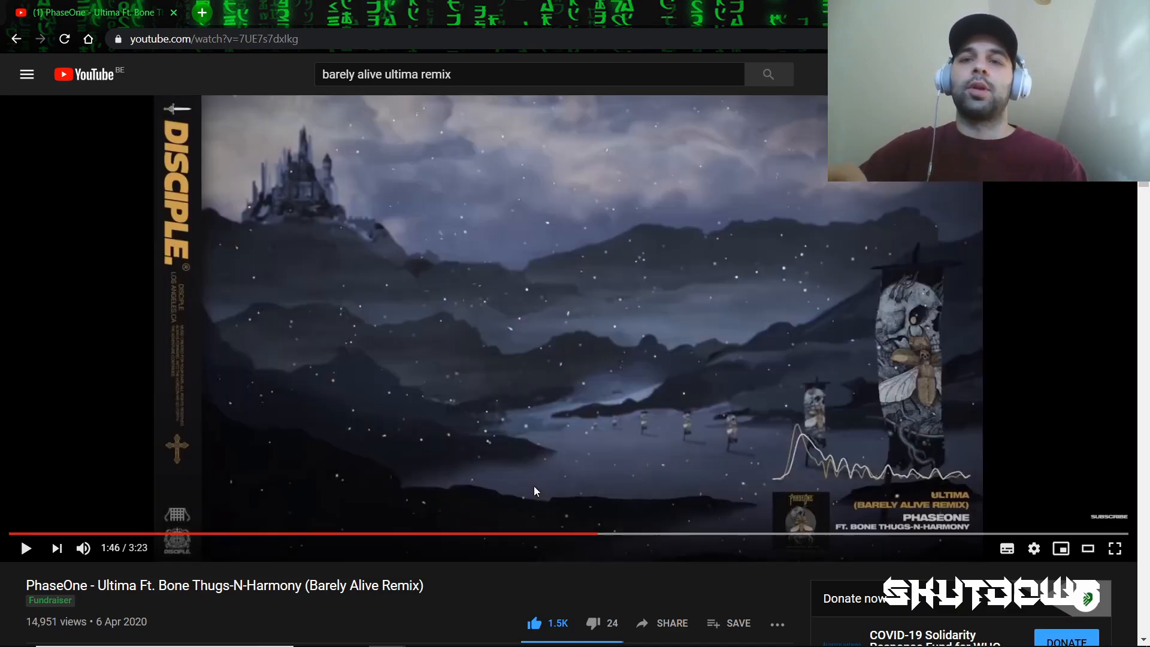
pyautogui.click(534, 487)
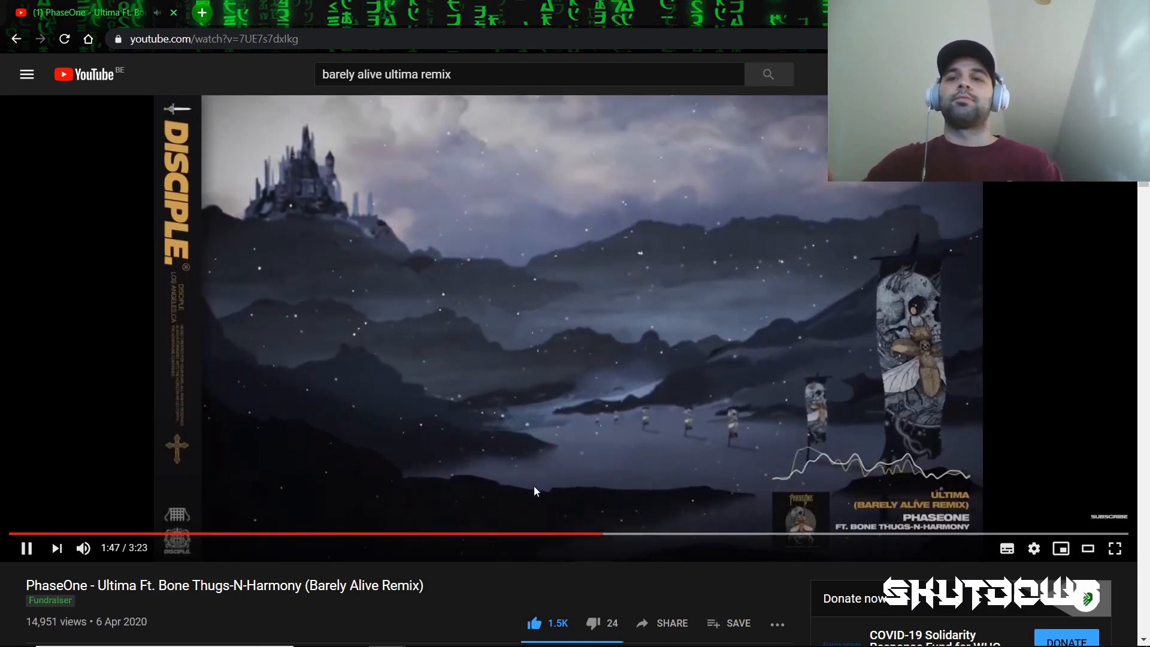
pyautogui.click(512, 426)
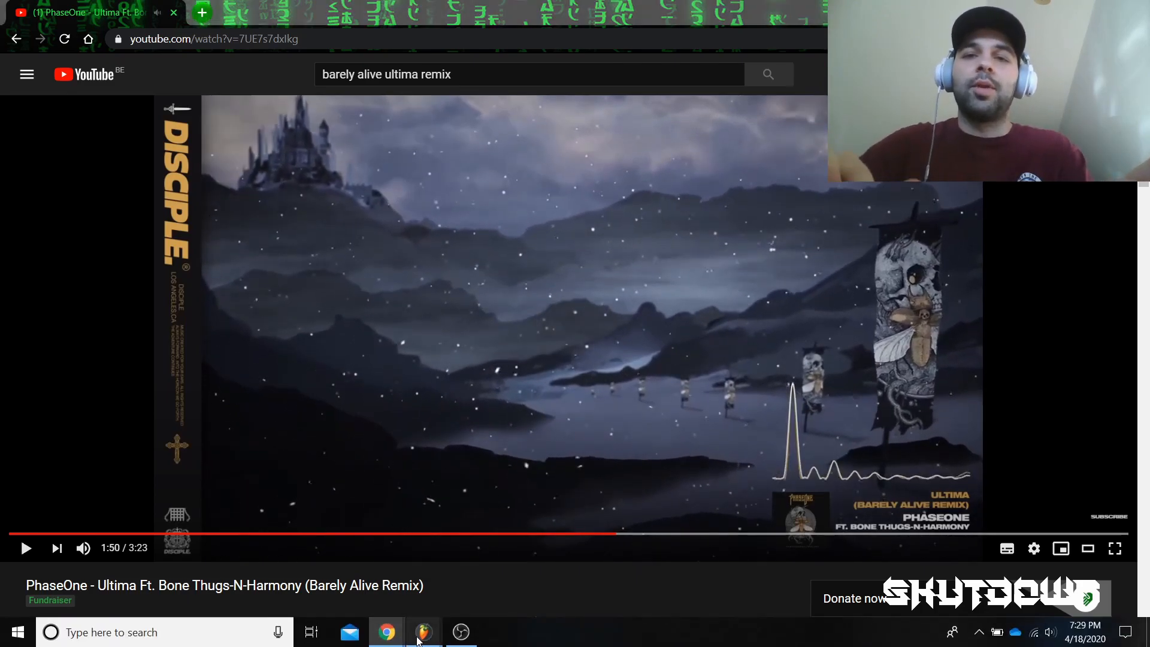
# Switch back to FL Studio, restore the full window, and open Serum from the channel rack.
pyautogui.moveTo(424, 632)
pyautogui.click(321, 567)
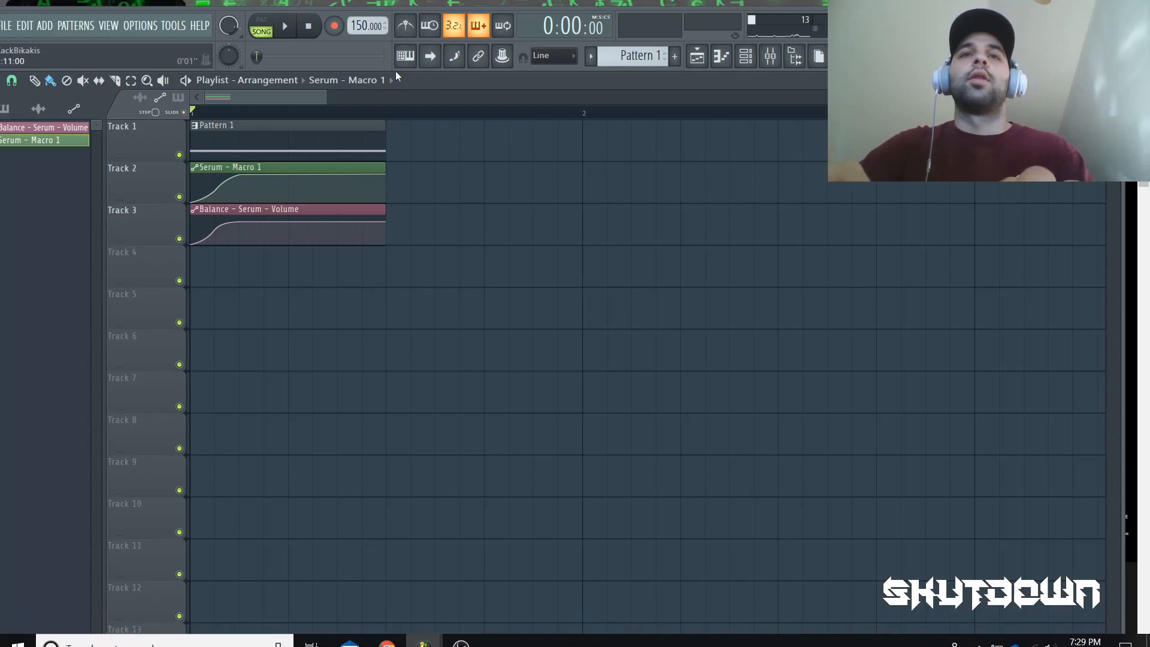
pyautogui.click(1102, 17)
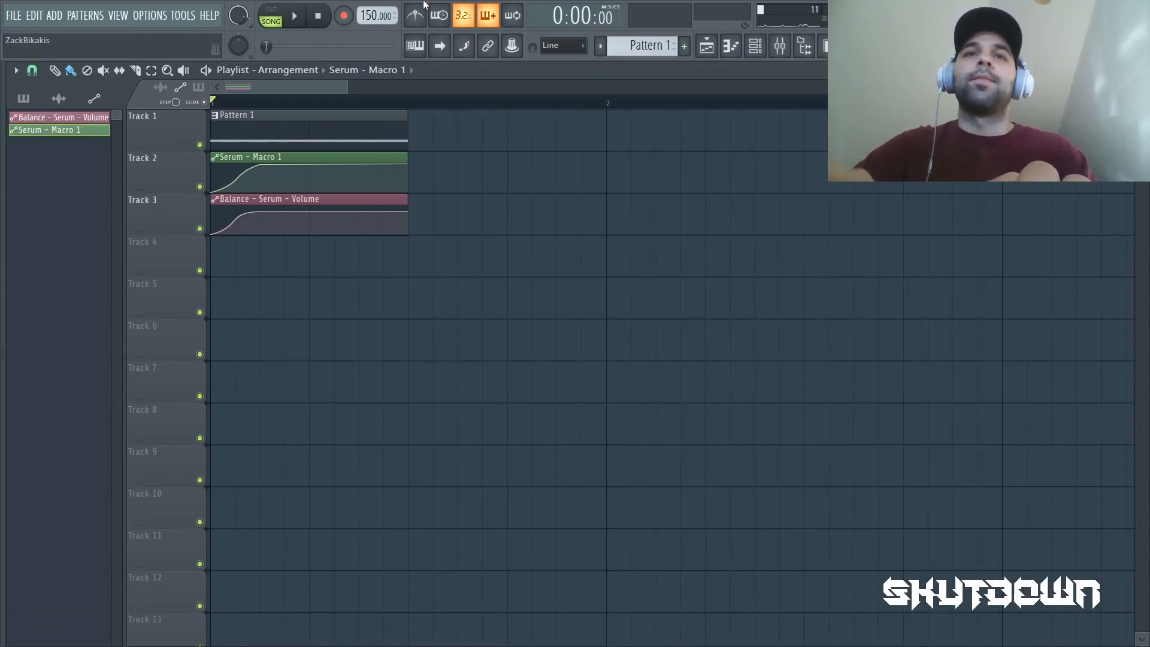
pyautogui.click(763, 43)
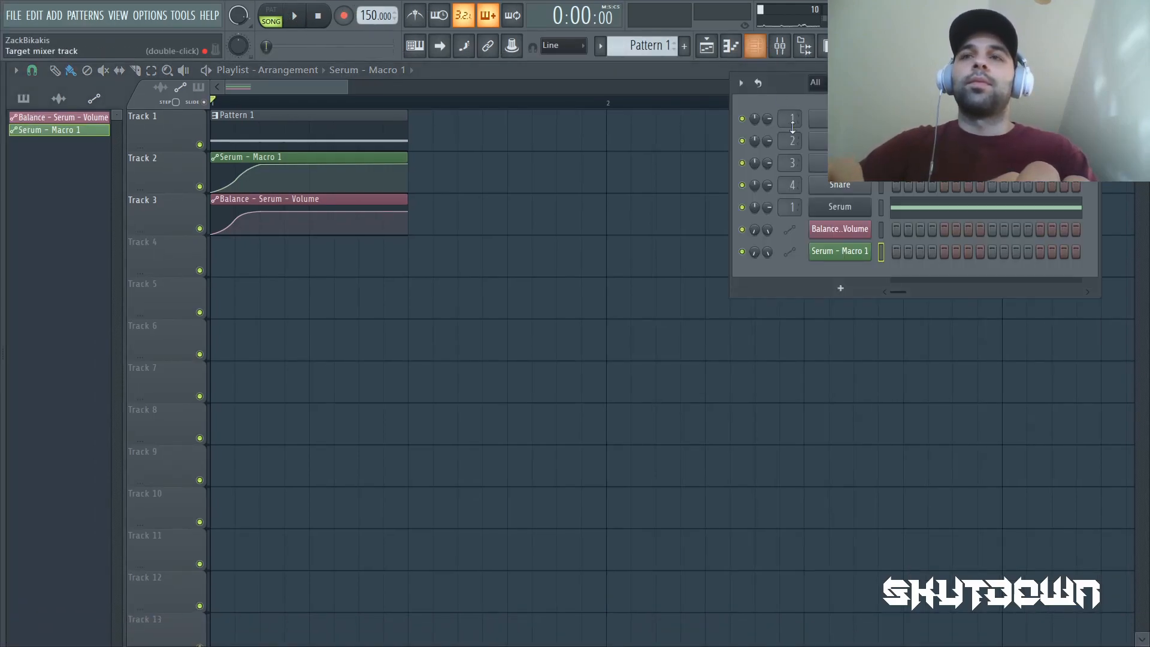
pyautogui.click(840, 206)
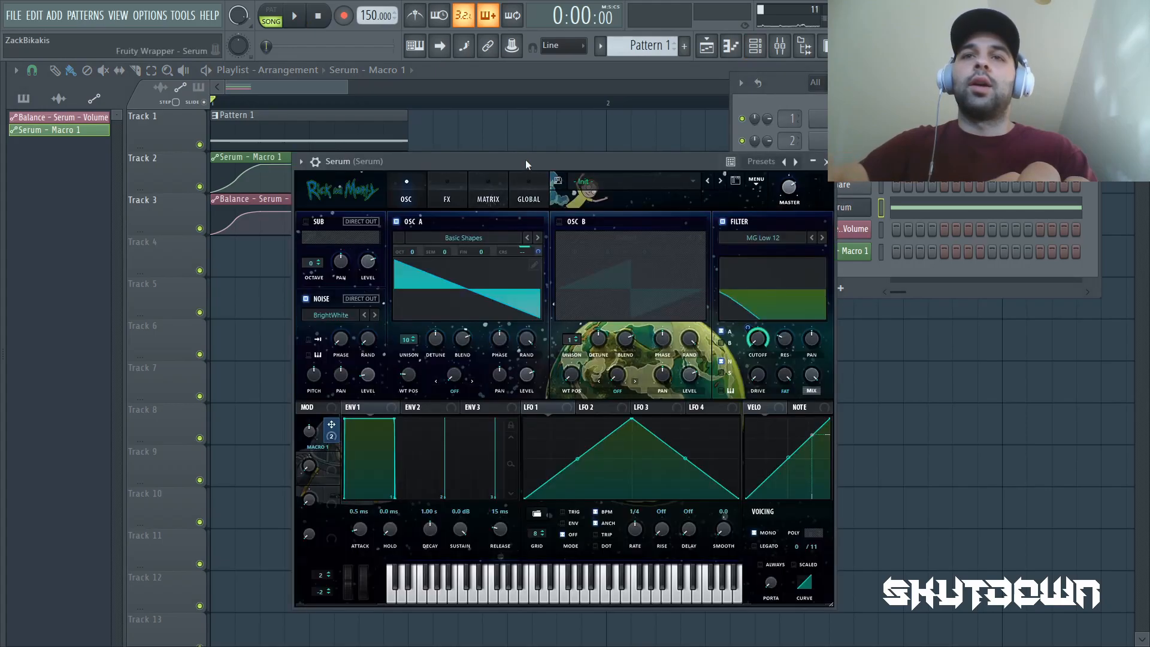
# Reshape Serum's LFO 1 to start at half height and peak about a quarter of the way through the cycle.
pyautogui.moveTo(526, 159); pyautogui.dragTo(518, 128)
pyautogui.doubleClick(544, 428)
pyautogui.moveTo(544, 428); pyautogui.dragTo(503, 427)
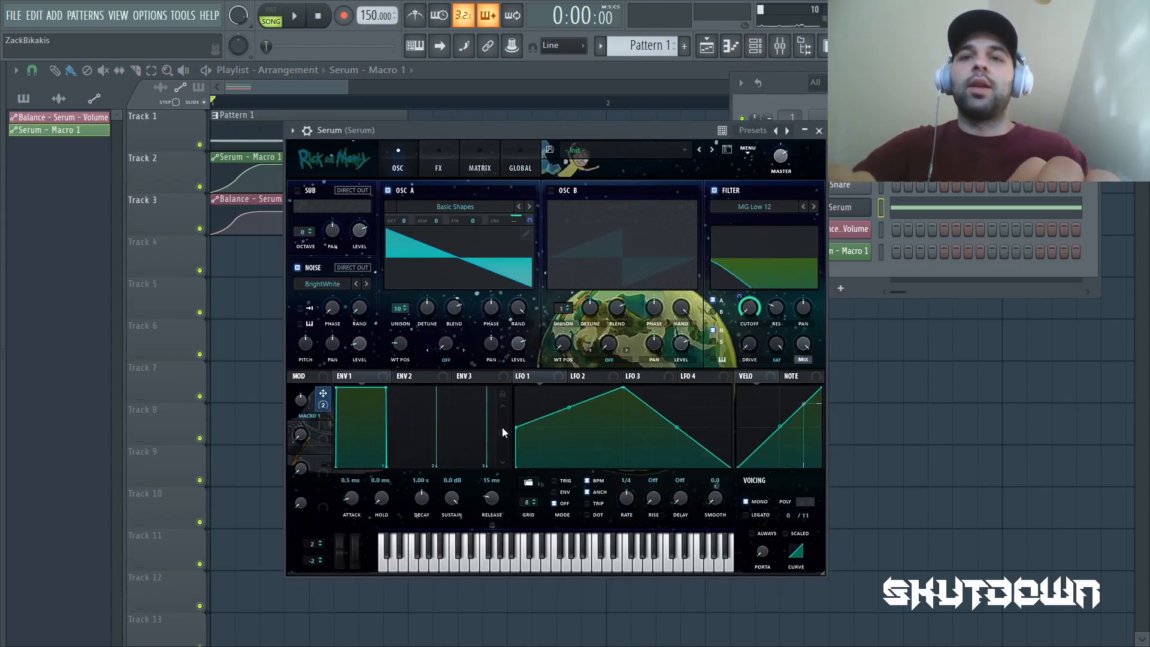
pyautogui.moveTo(622, 389); pyautogui.dragTo(580, 379)
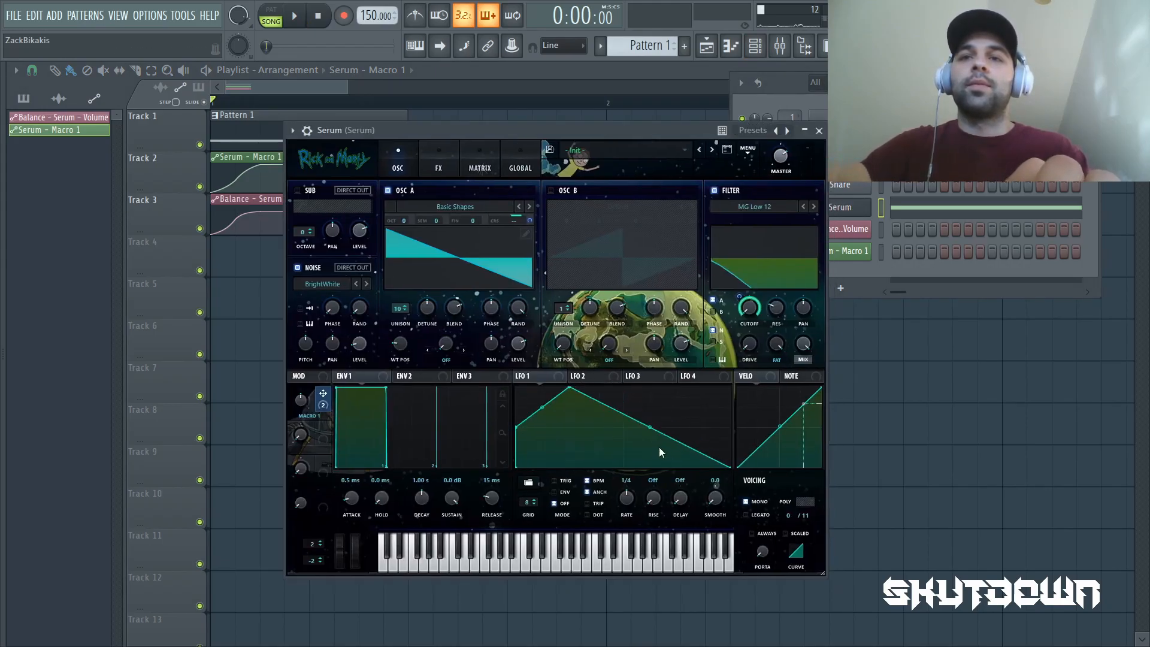
# Finish the LFO 1 curve with a trough at three quarters and an end at half height, and assign it to filter cutoff with amount 4.
pyautogui.doubleClick(657, 452)
pyautogui.moveTo(659, 450); pyautogui.dragTo(731, 429)
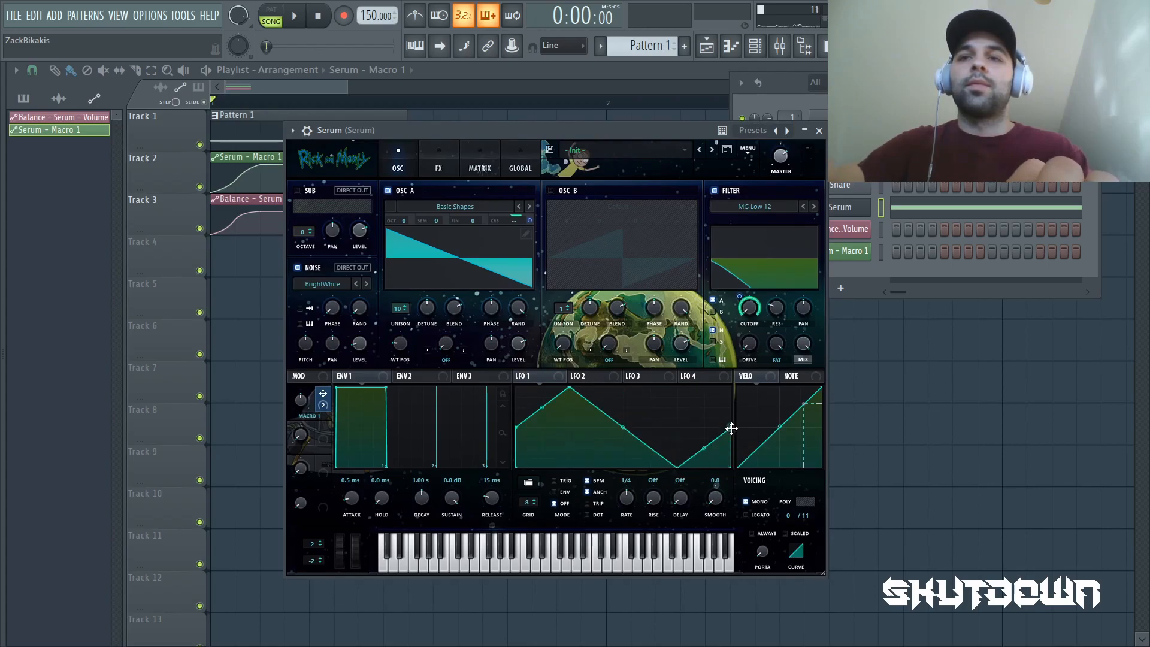
pyautogui.moveTo(546, 373); pyautogui.dragTo(736, 344)
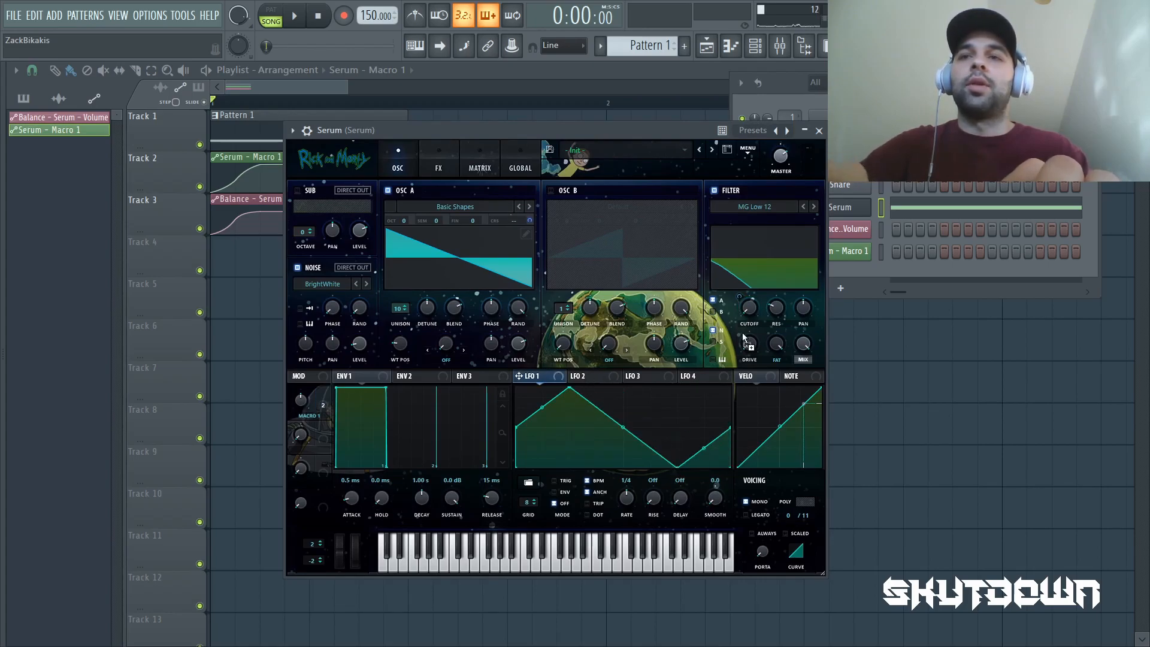
pyautogui.moveTo(744, 295); pyautogui.dragTo(747, 327)
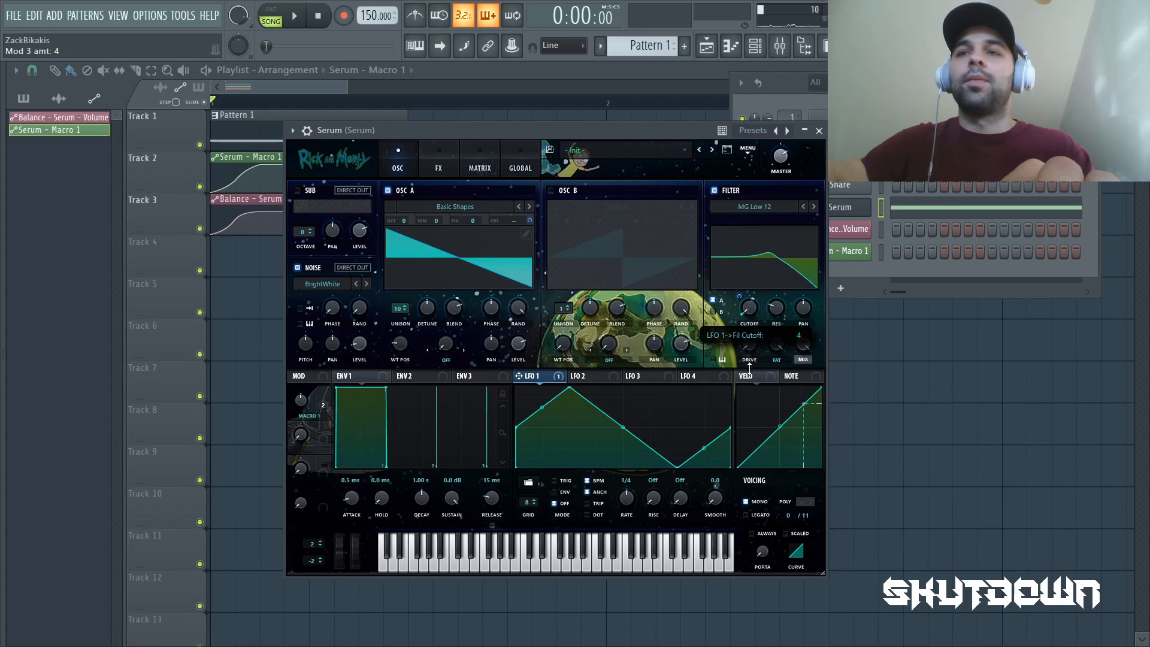
# Set the LFO 1 to filter cutoff amount to 3 in Serum's modulation matrix and enable LFO triplet timing, checking by playback.
pyautogui.click(446, 156)
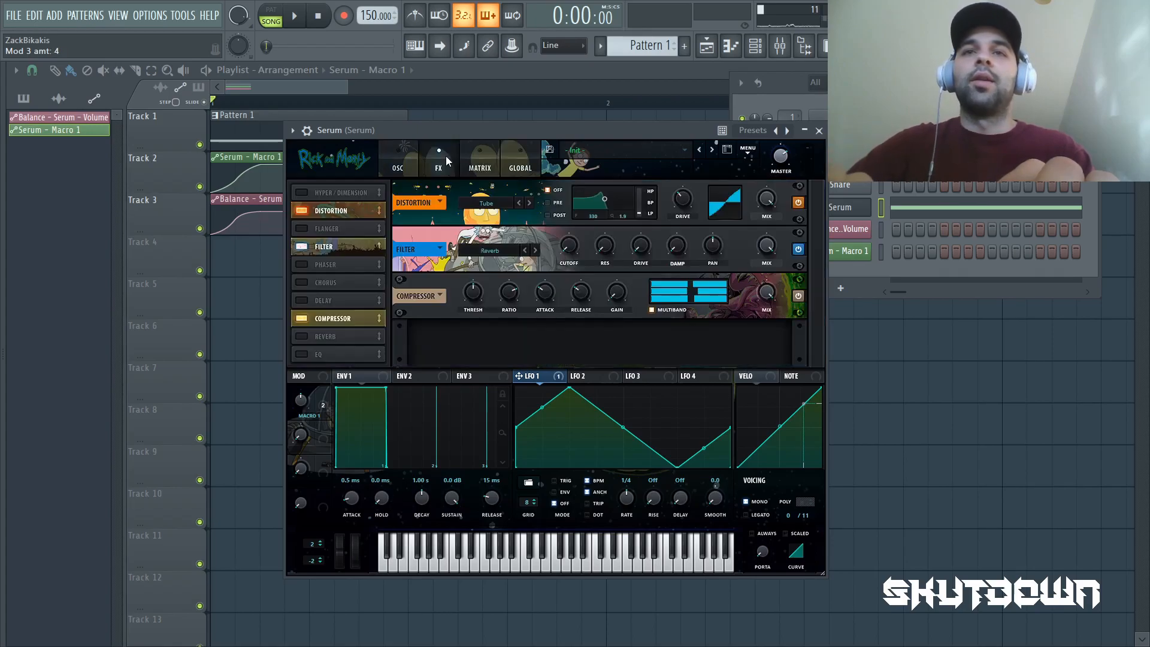
pyautogui.click(482, 154)
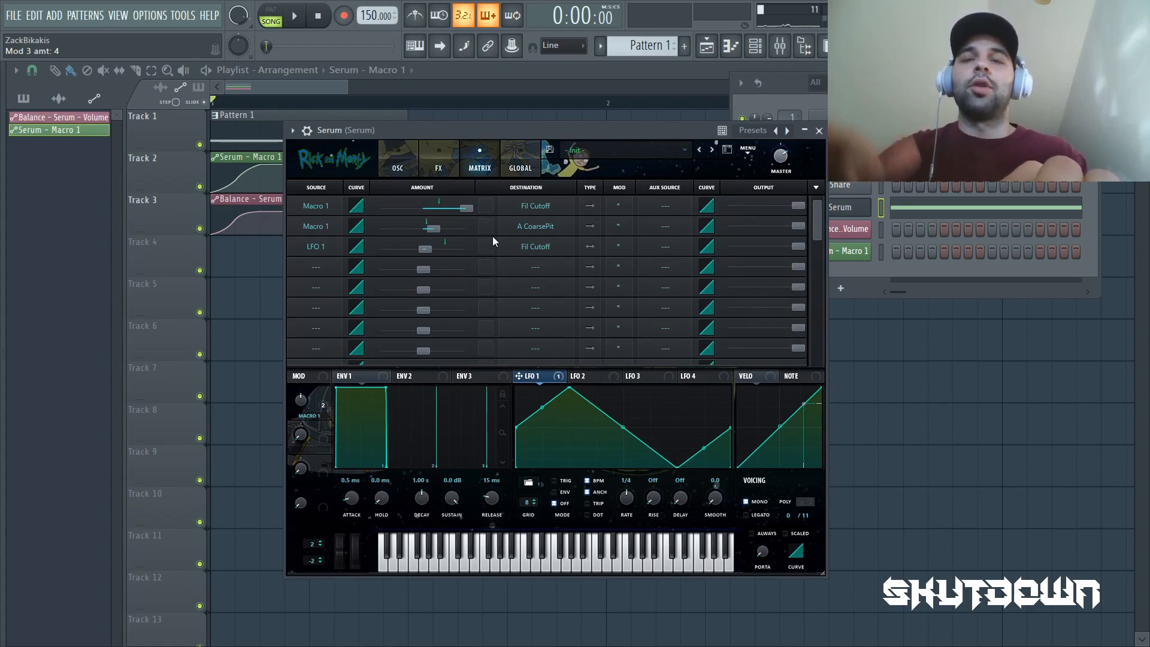
pyautogui.moveTo(424, 249); pyautogui.dragTo(423, 250)
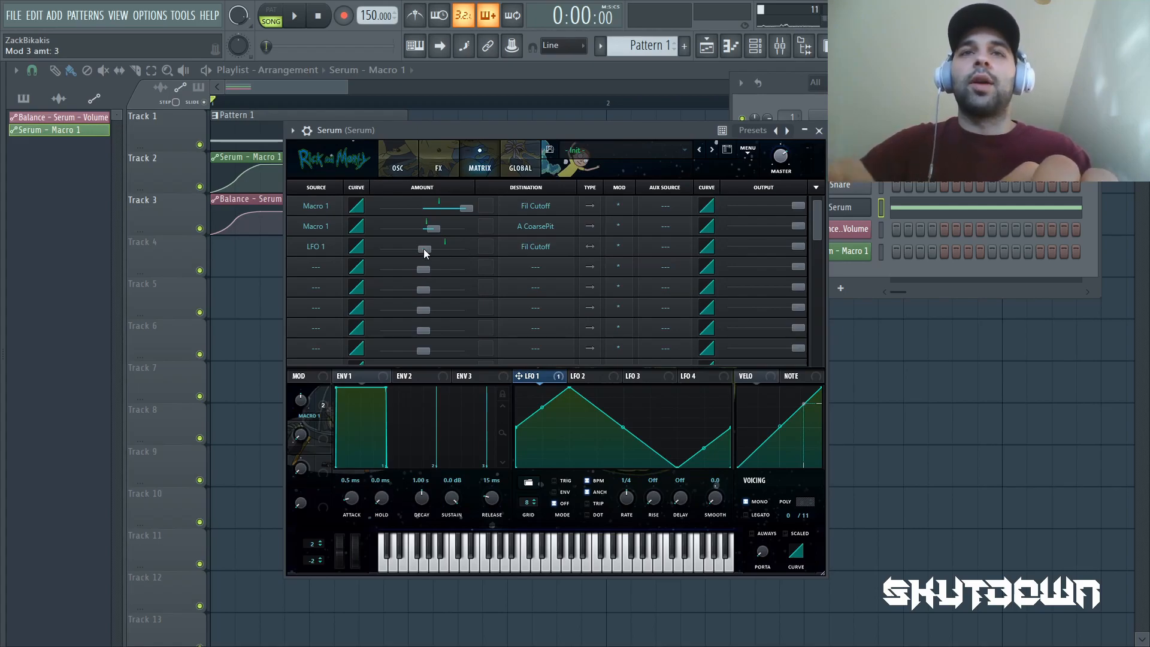
pyautogui.click(304, 16)
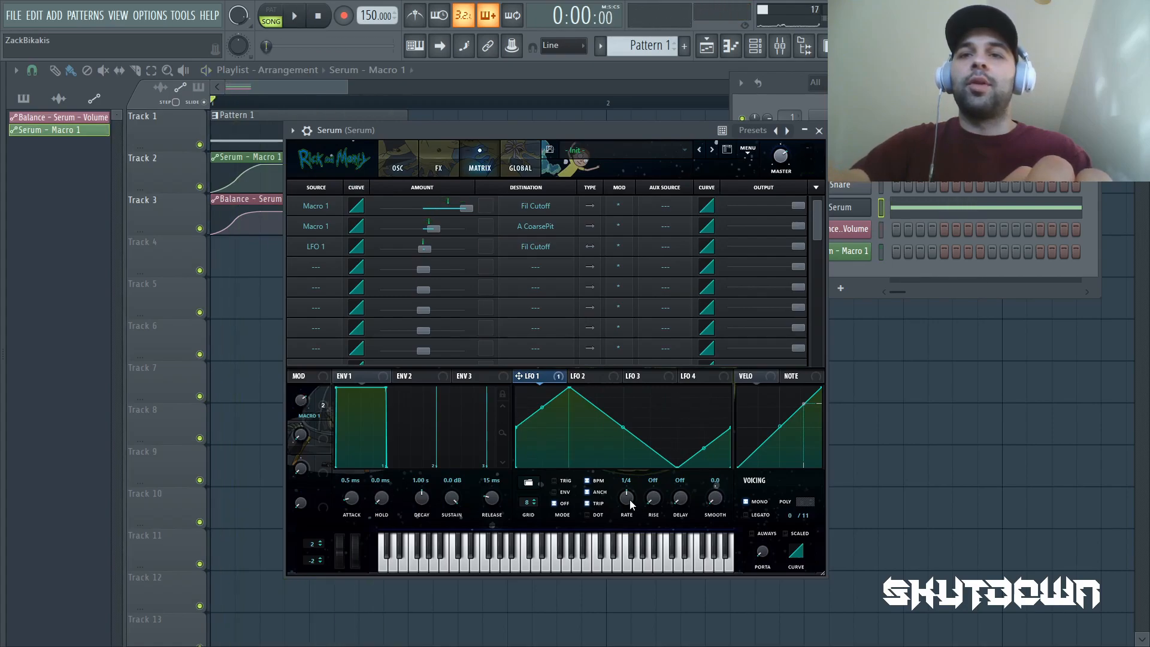
pyautogui.click(295, 18)
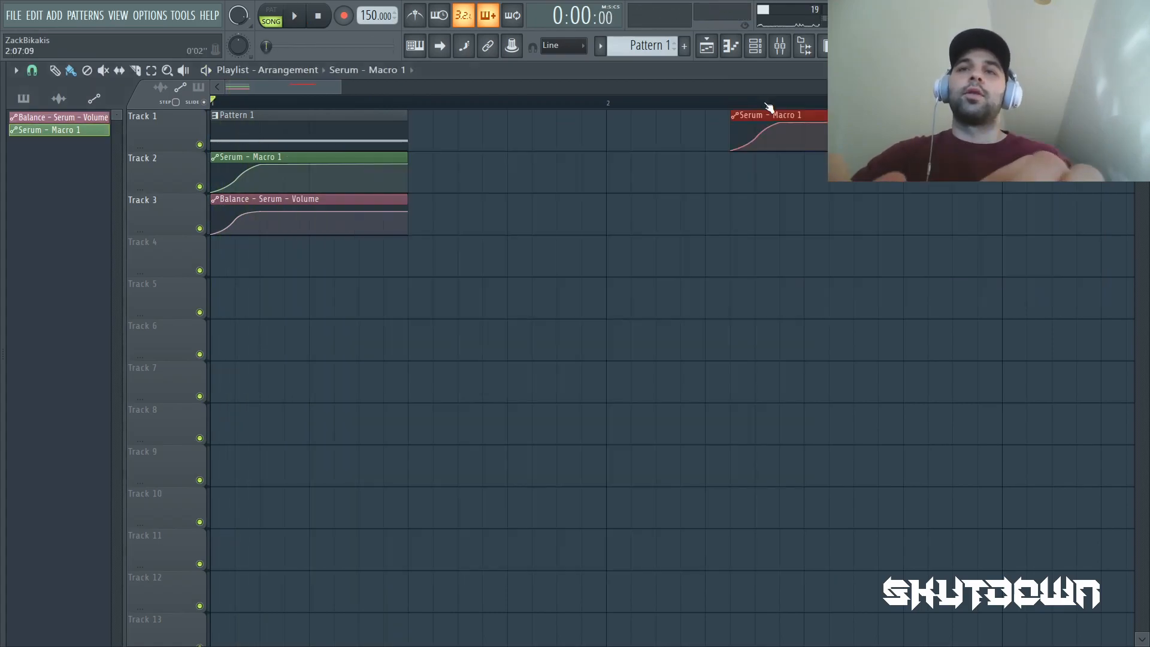
pyautogui.scroll(-2, 596, 260)
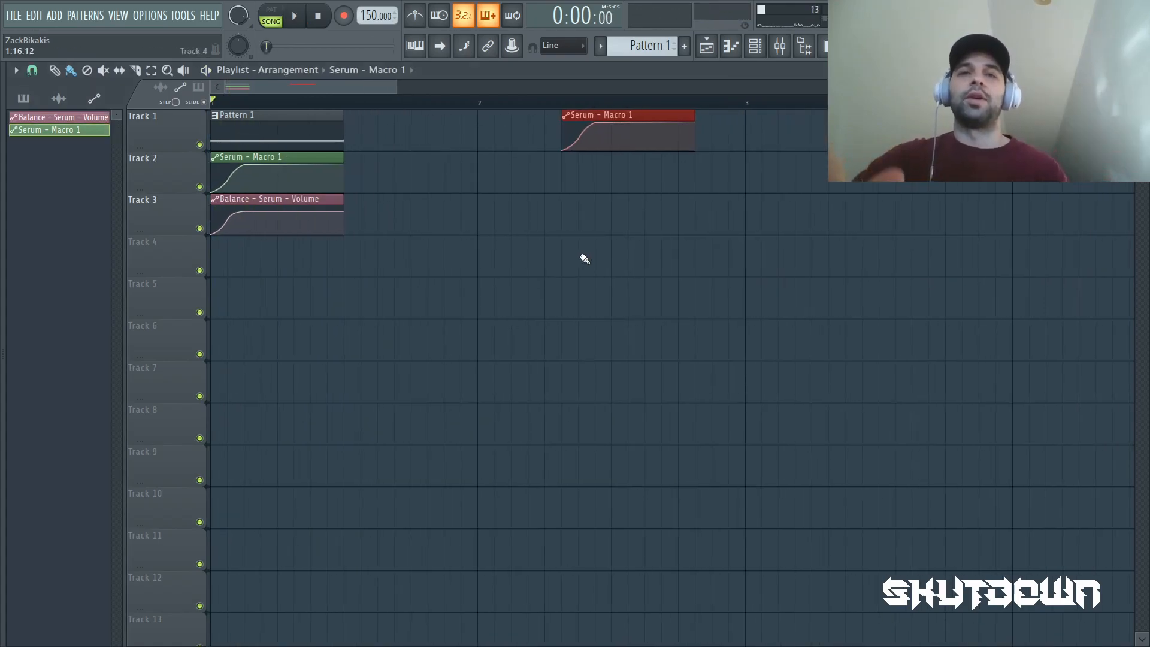
pyautogui.click(298, 19)
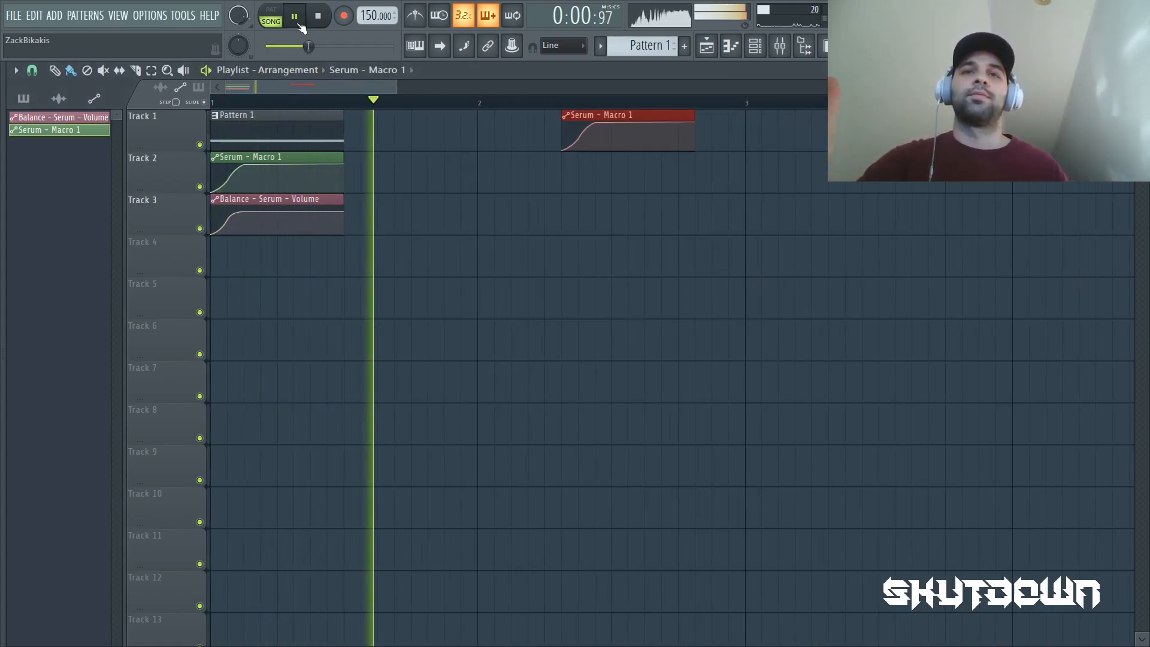
pyautogui.press('space')
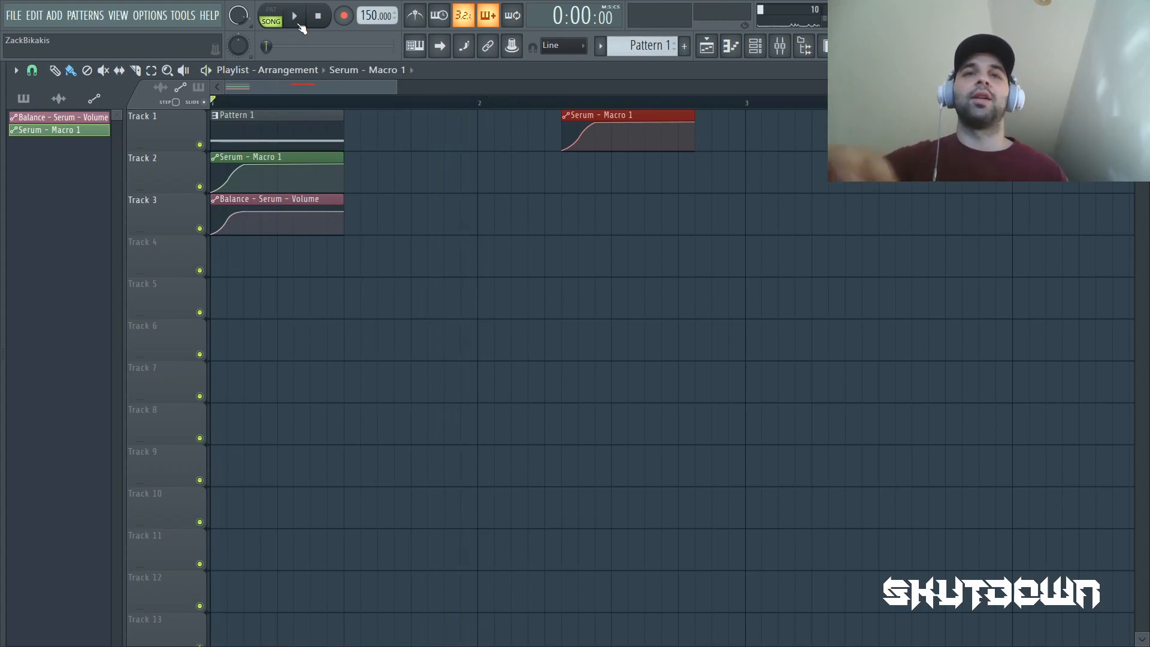
# Select the first bar's opening nine steps and consolidate Track 1 to audio from the track start, removing the accidentally placed extra clip.
pyautogui.keyDown('ctrl'); pyautogui.click(354, 104); pyautogui.keyUp('ctrl')
pyautogui.moveTo(354, 104); pyautogui.dragTo(213, 104)
pyautogui.rightClick(182, 124)
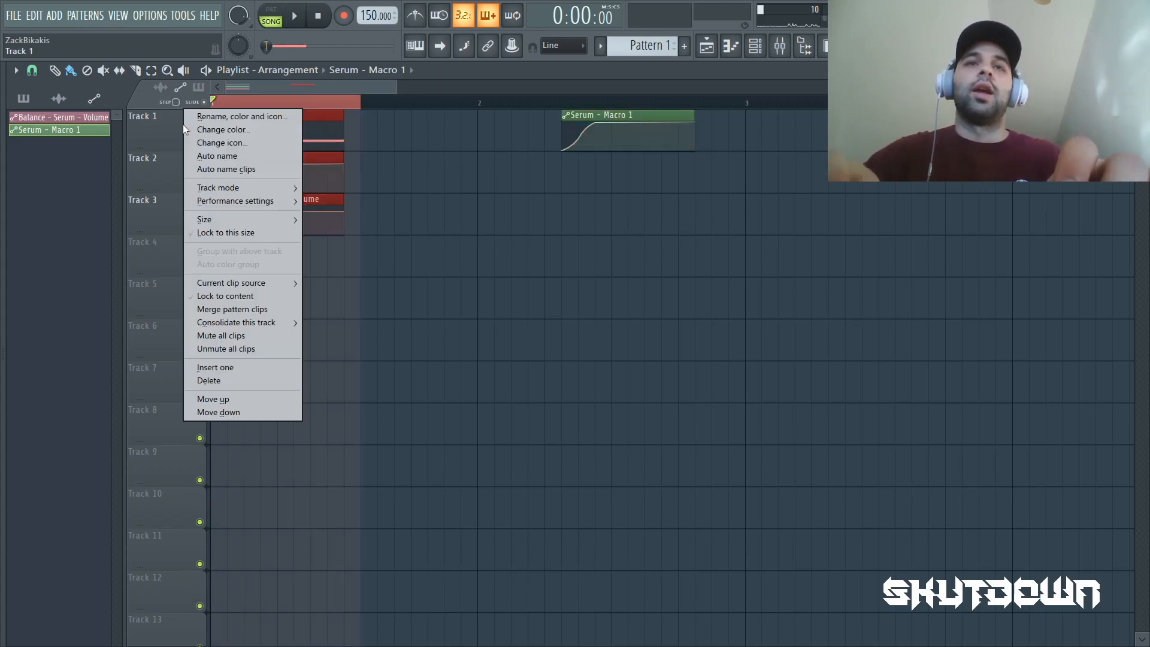
pyautogui.moveTo(264, 322)
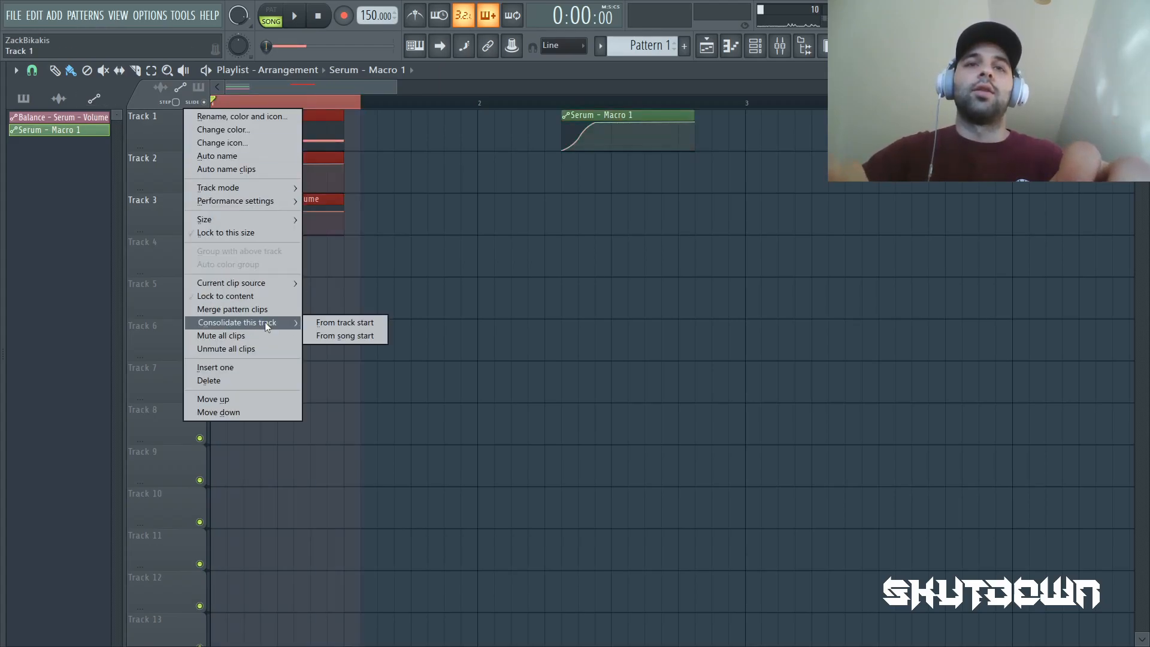
pyautogui.click(323, 326)
pyautogui.click(687, 524)
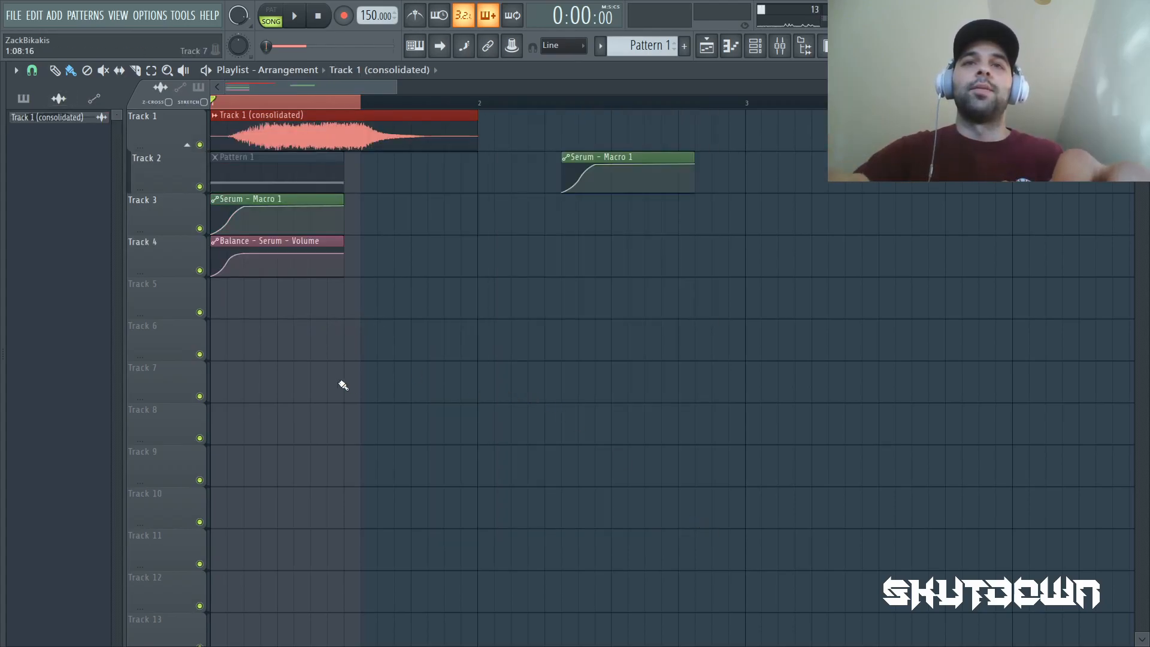
pyautogui.click(343, 385)
pyautogui.rightClick(411, 372)
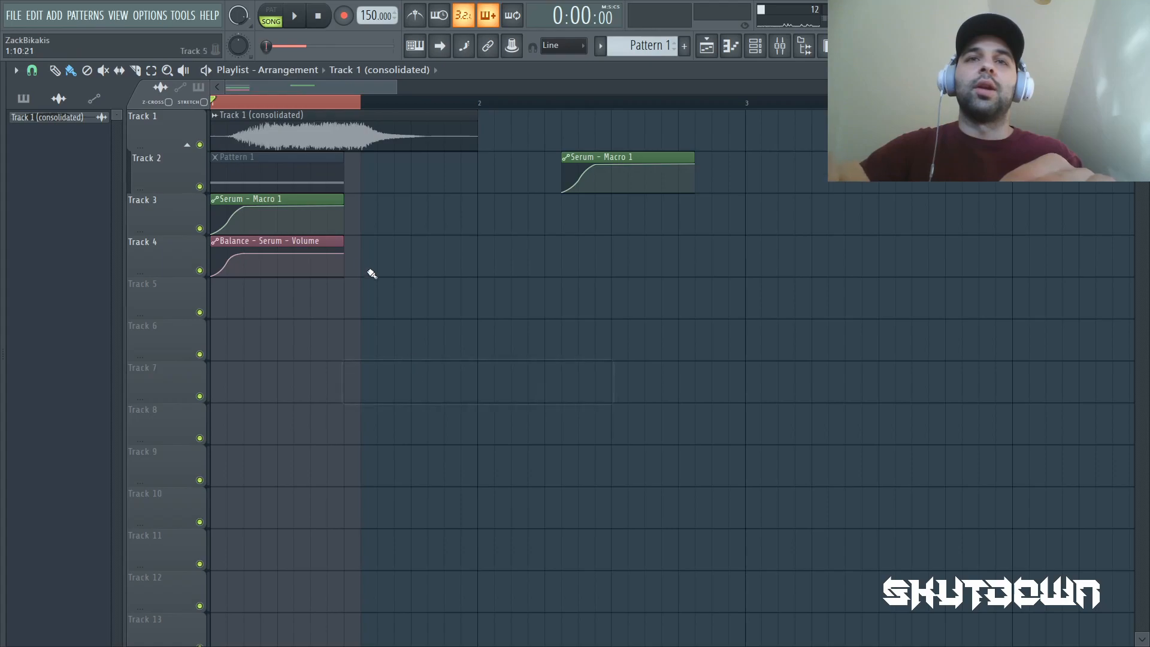
# Remove the stray Macro 1 clip and automate the consolidated clip's channel volume to fade out at the end, checking by playback.
pyautogui.click(226, 107)
pyautogui.click(217, 107)
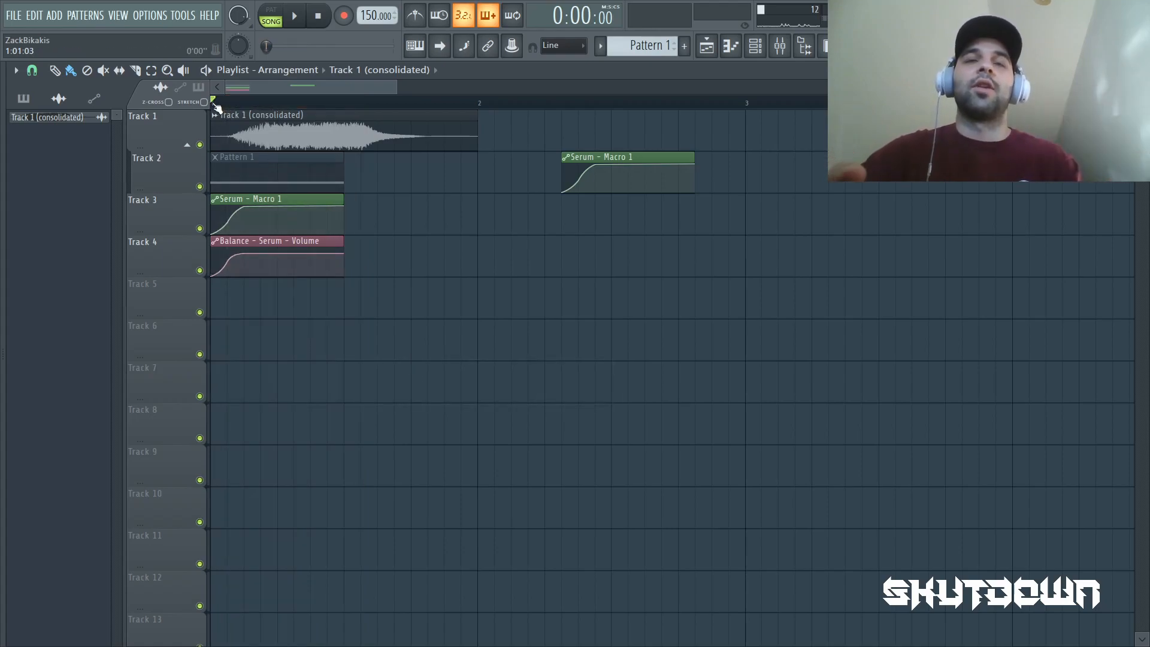
pyautogui.press('space')
pyautogui.press('space')
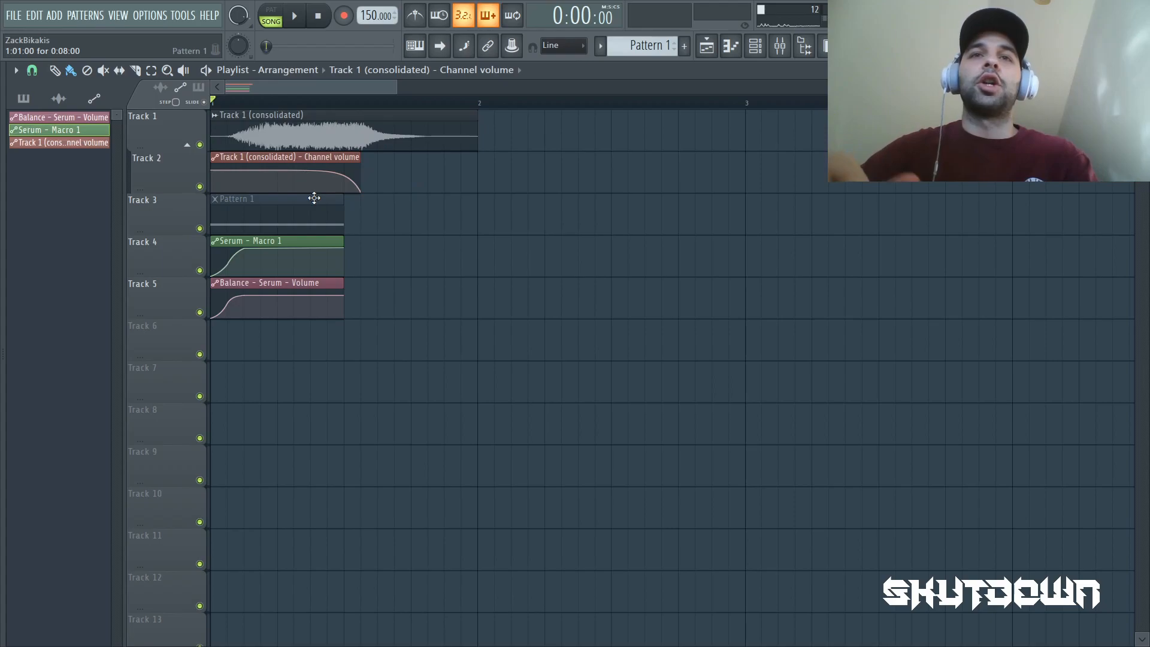
pyautogui.click(299, 21)
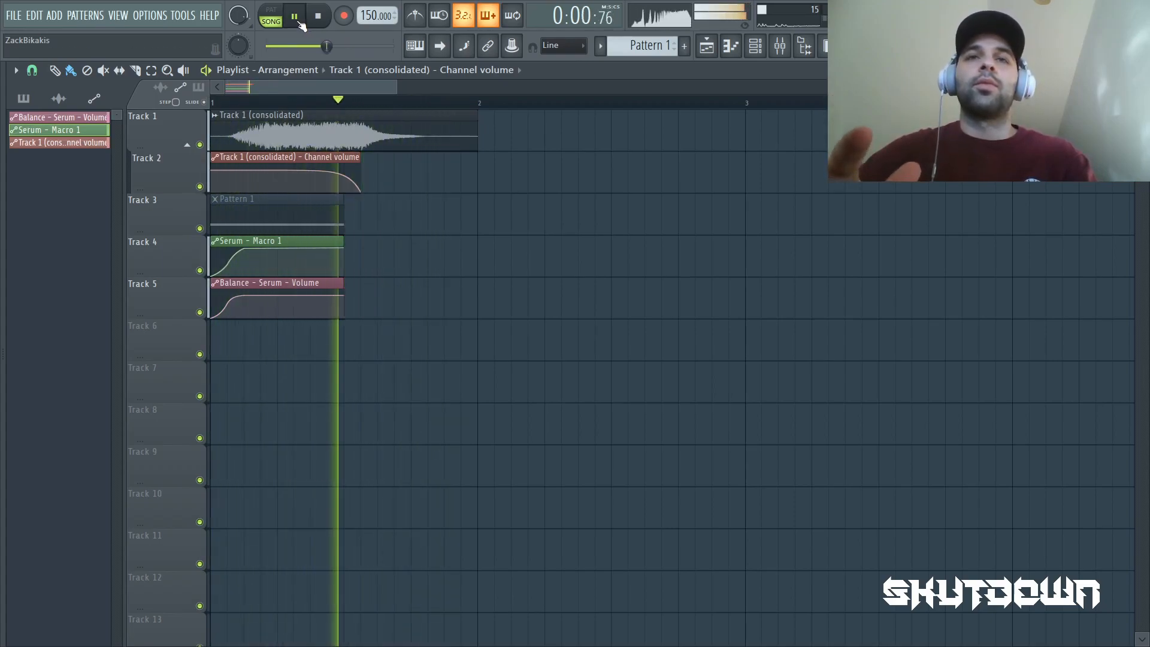
pyautogui.press('space')
# Check the channel settings of Track 1 (consolidated) and route the channel to mixer track 2.
pyautogui.doubleClick(431, 144)
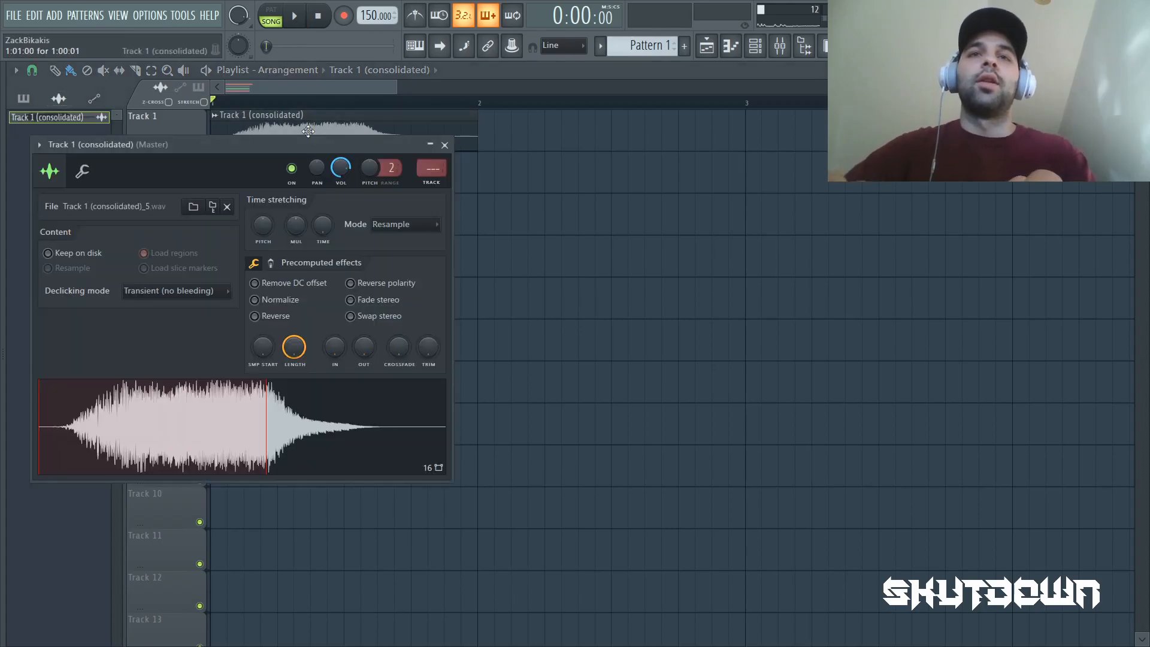
pyautogui.click(441, 146)
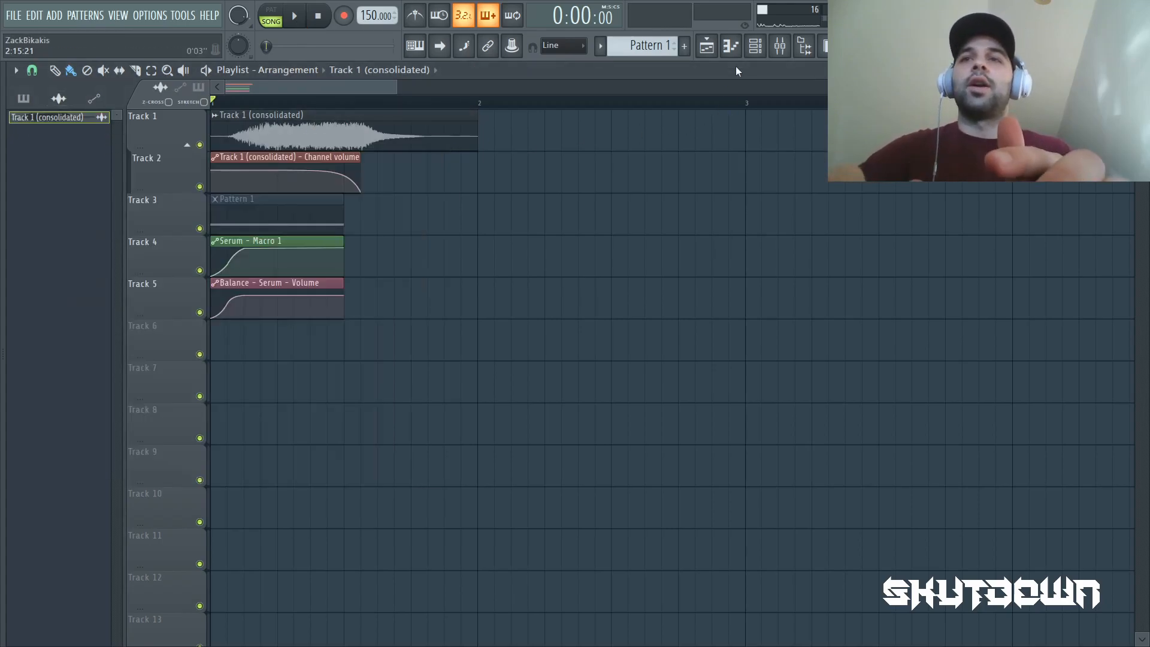
pyautogui.click(780, 45)
pyautogui.click(136, 144)
pyautogui.hotkey('ctrl', 'l')
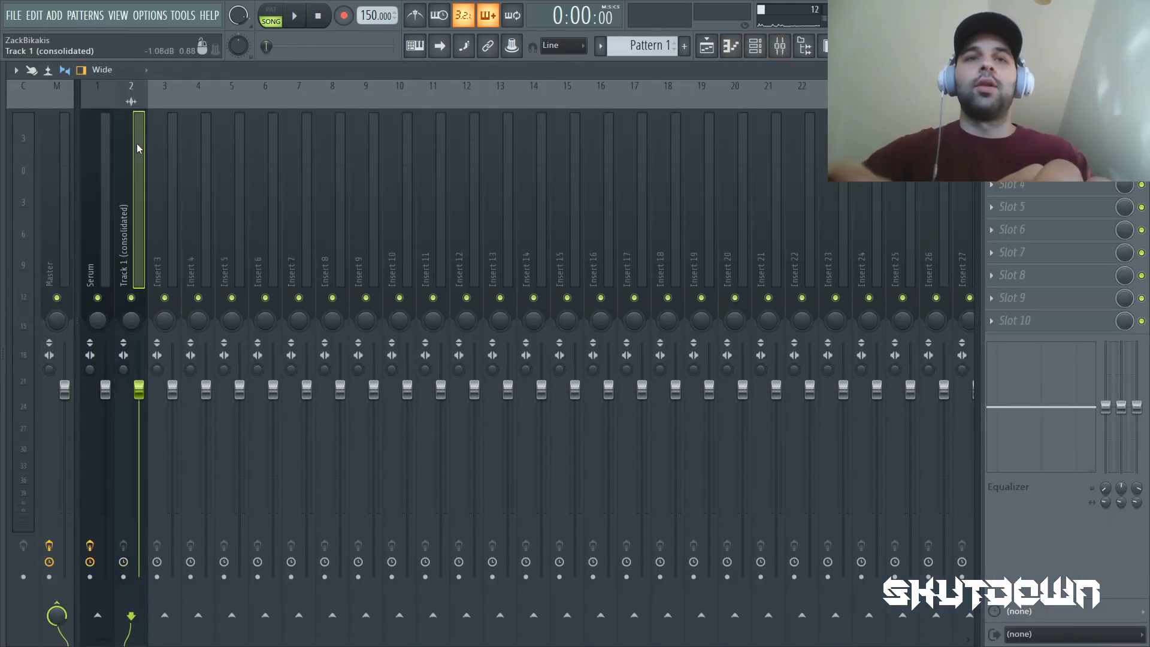
# Load Fruity Delay Bank and Fruity Reeverb 2 on mixer track 2 and automate both wet levels to rise towards the end, checking by playback.
pyautogui.click(991, 116)
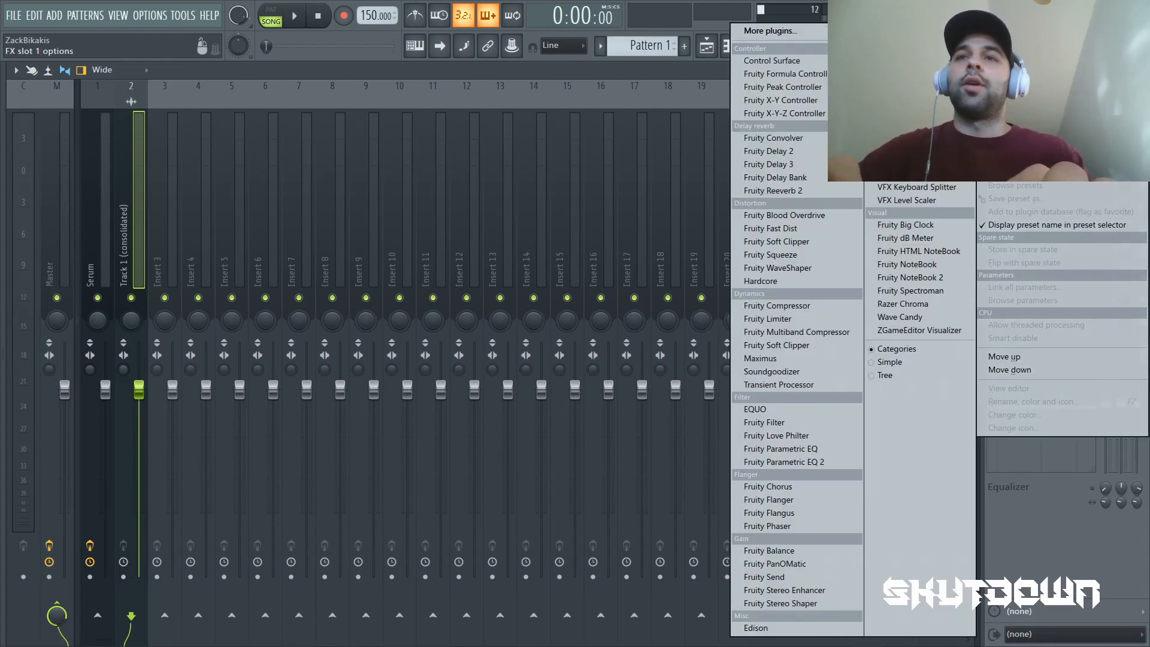
pyautogui.click(795, 179)
pyautogui.click(557, 240)
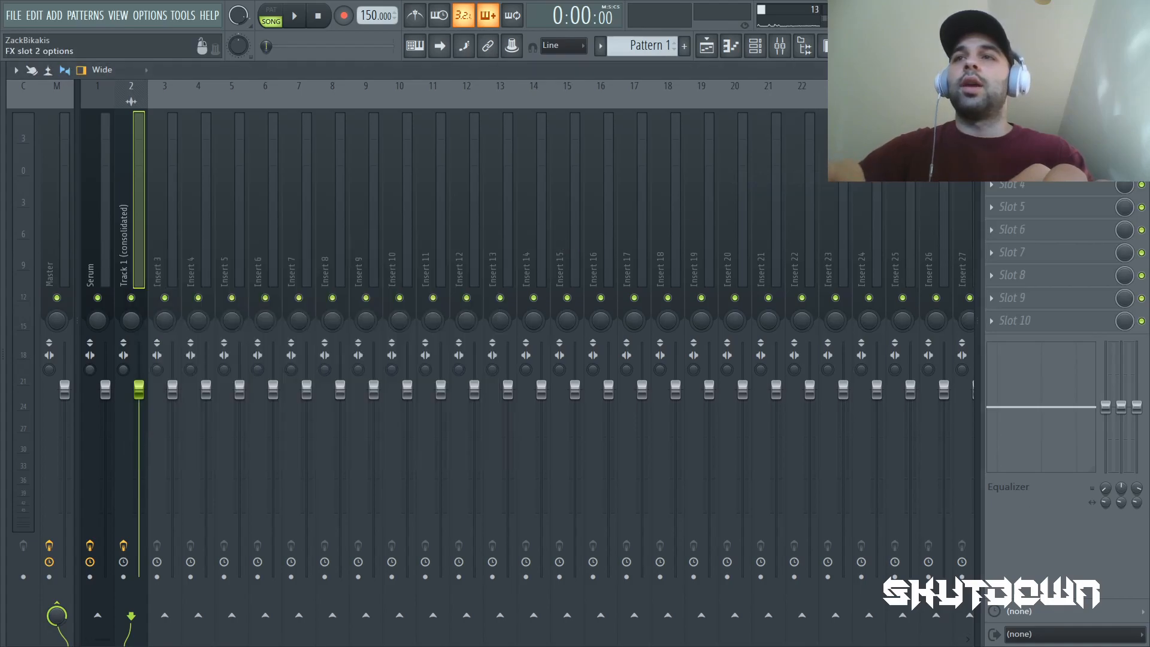
pyautogui.click(992, 138)
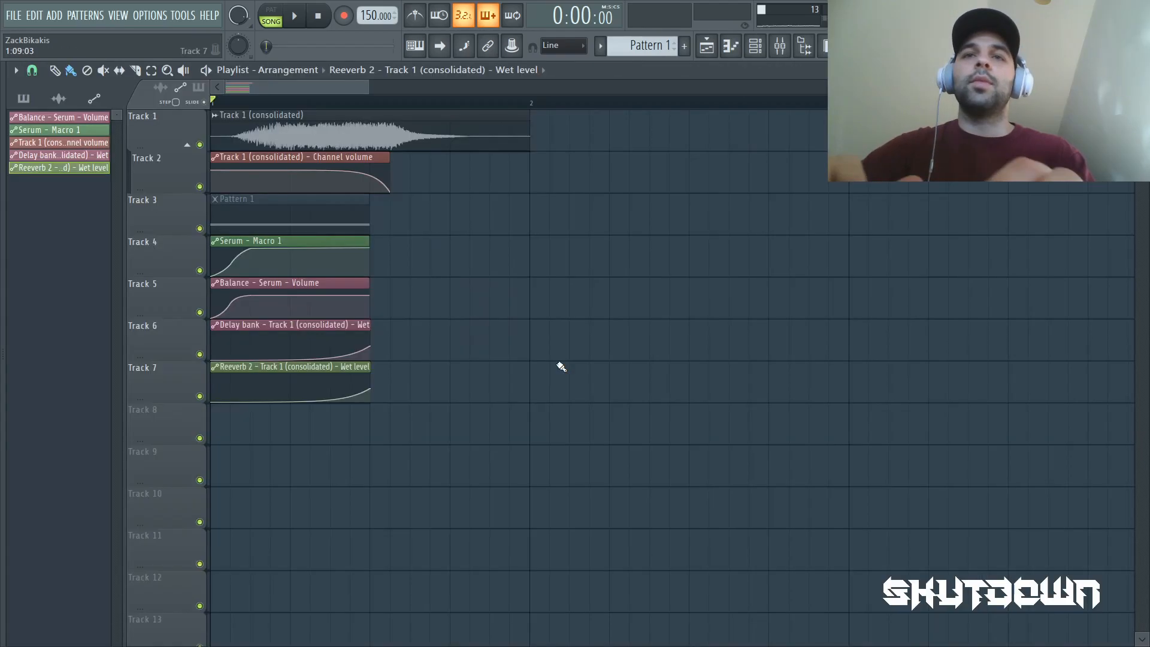
pyautogui.scroll(-2, 561, 366)
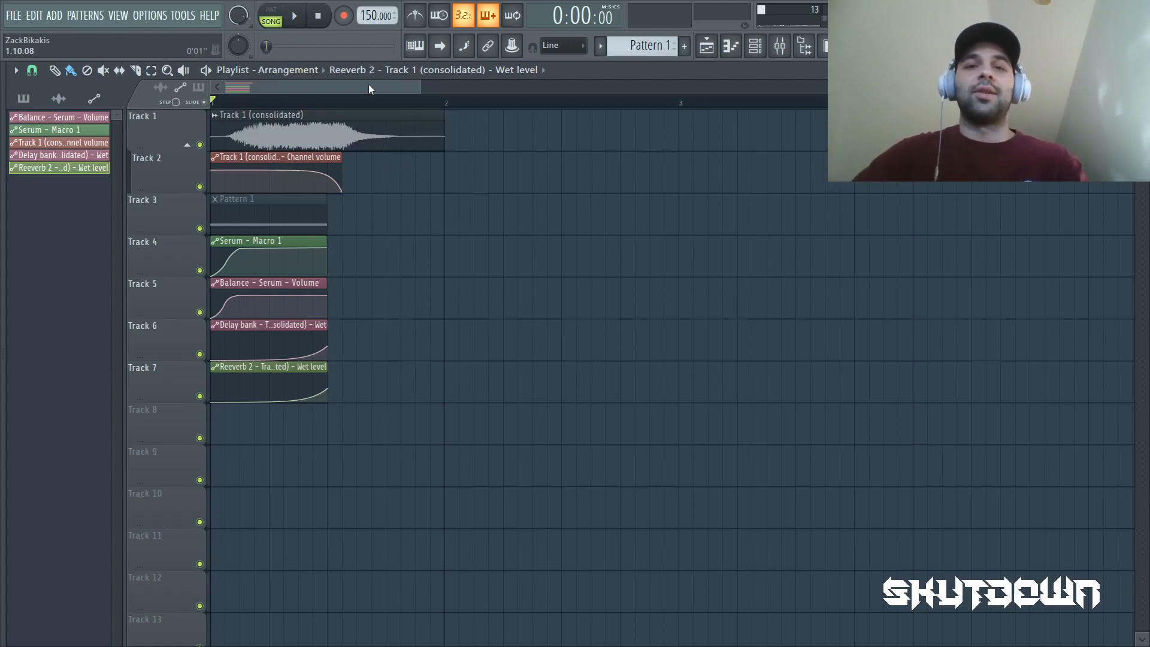
pyautogui.click(292, 18)
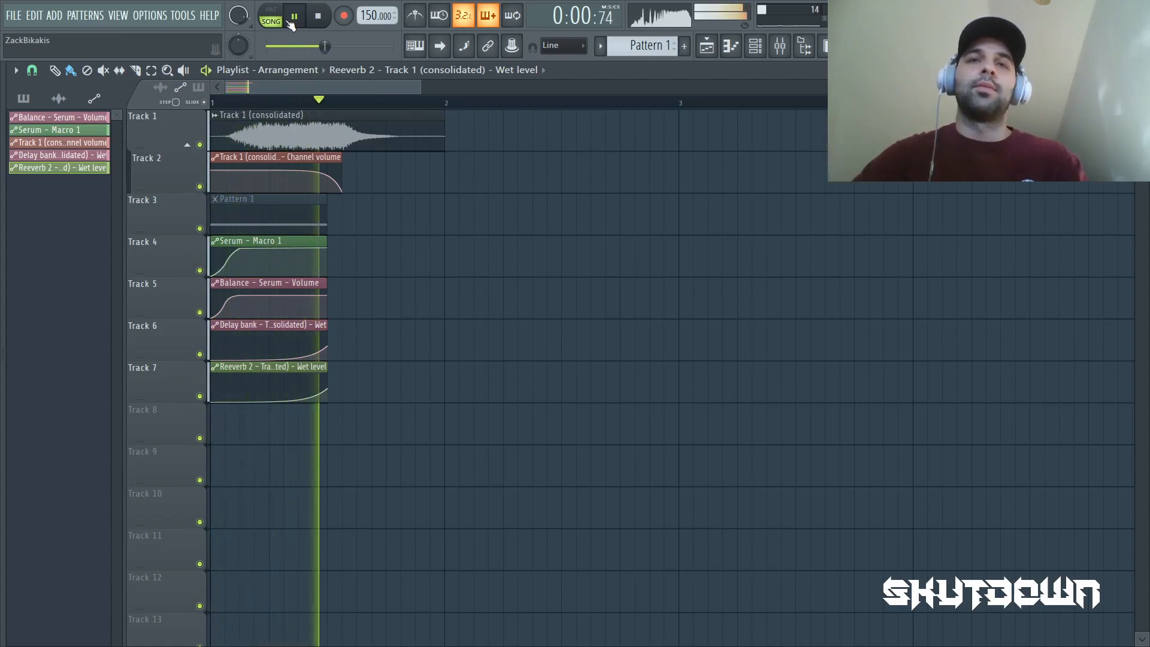
pyautogui.press('space')
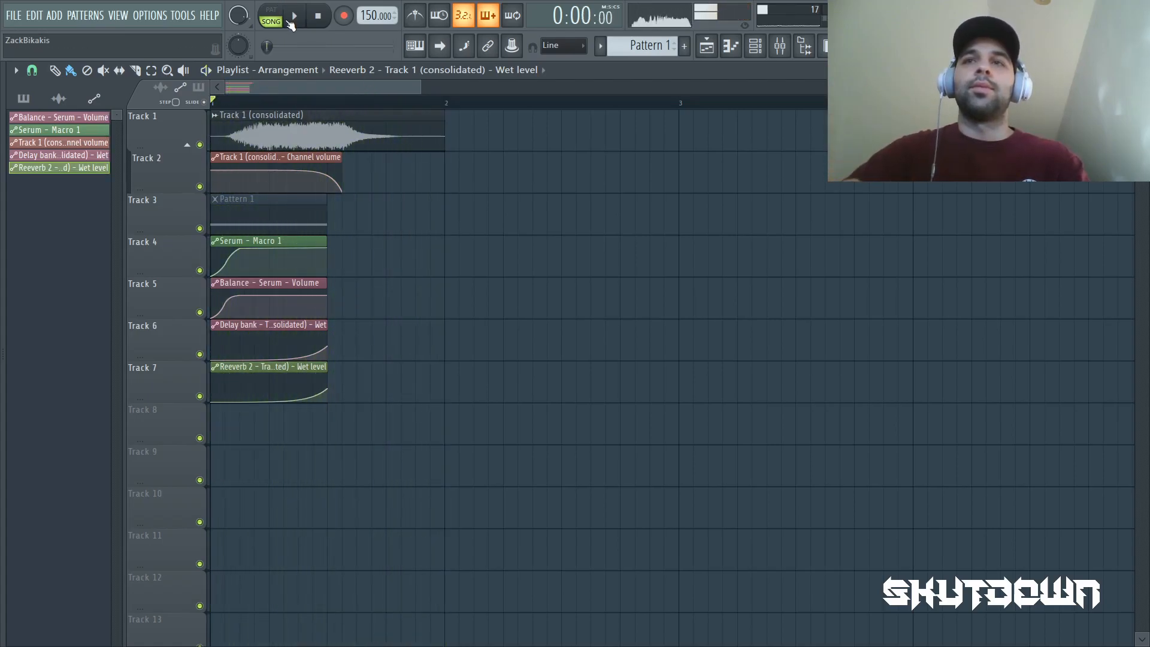
# Review the Fruity Reeverb 2 settings on the consolidated clip's mixer track, including the low cut, and return to the playlist.
pyautogui.click(776, 51)
pyautogui.click(1042, 138)
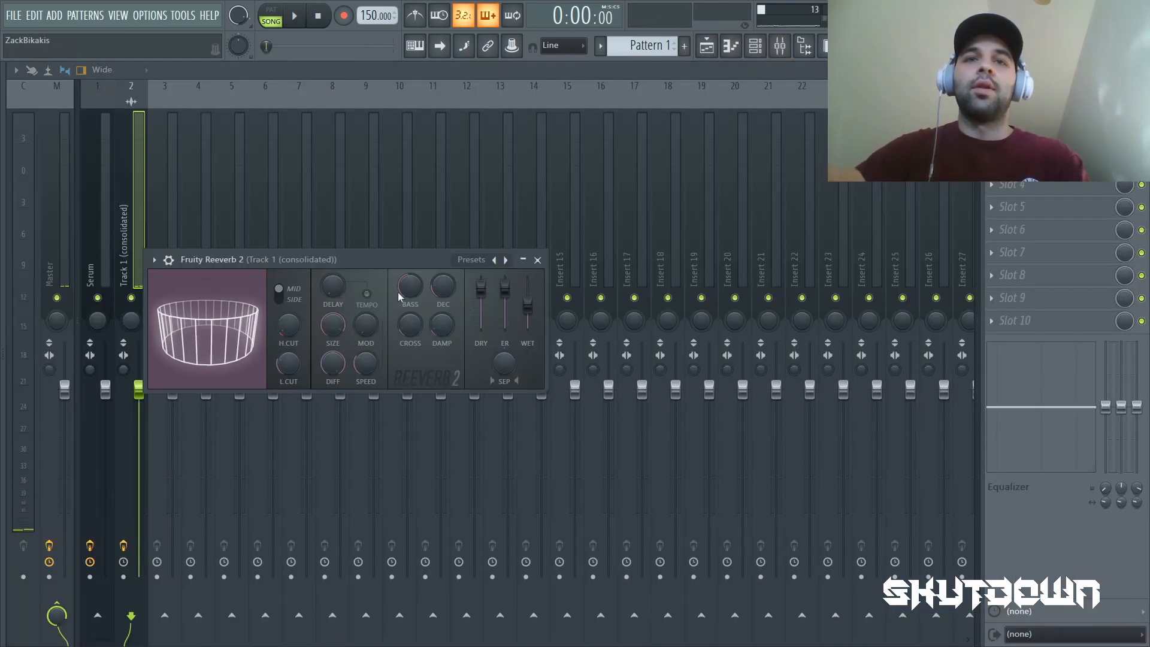
pyautogui.click(538, 260)
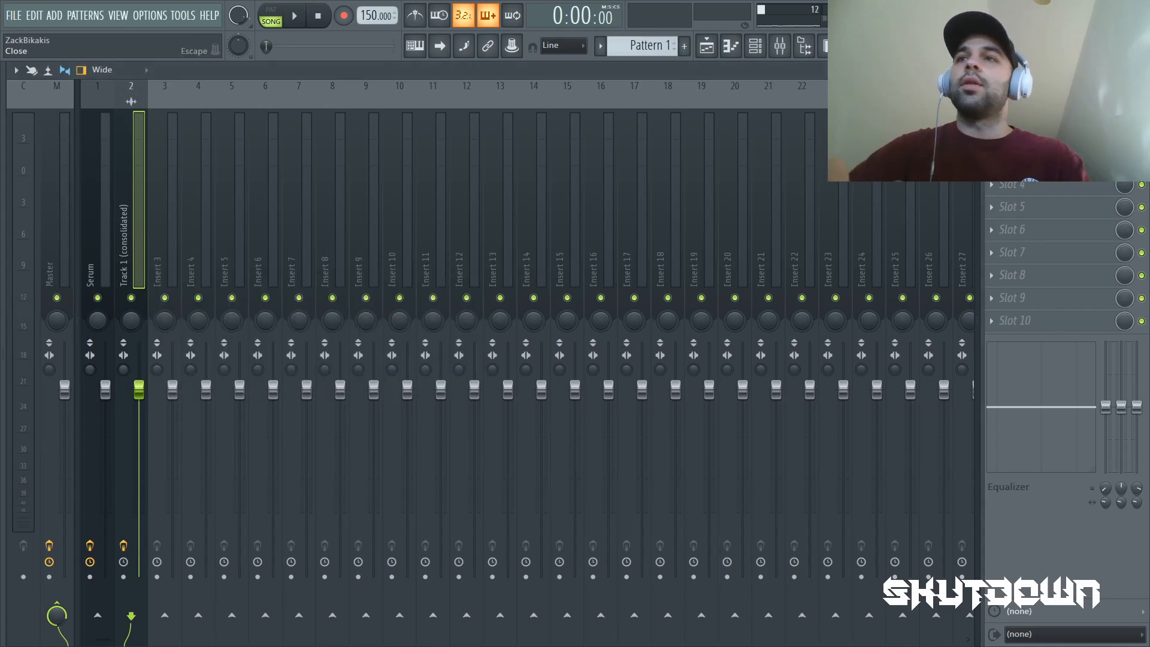
pyautogui.click(1140, 70)
pyautogui.click(782, 47)
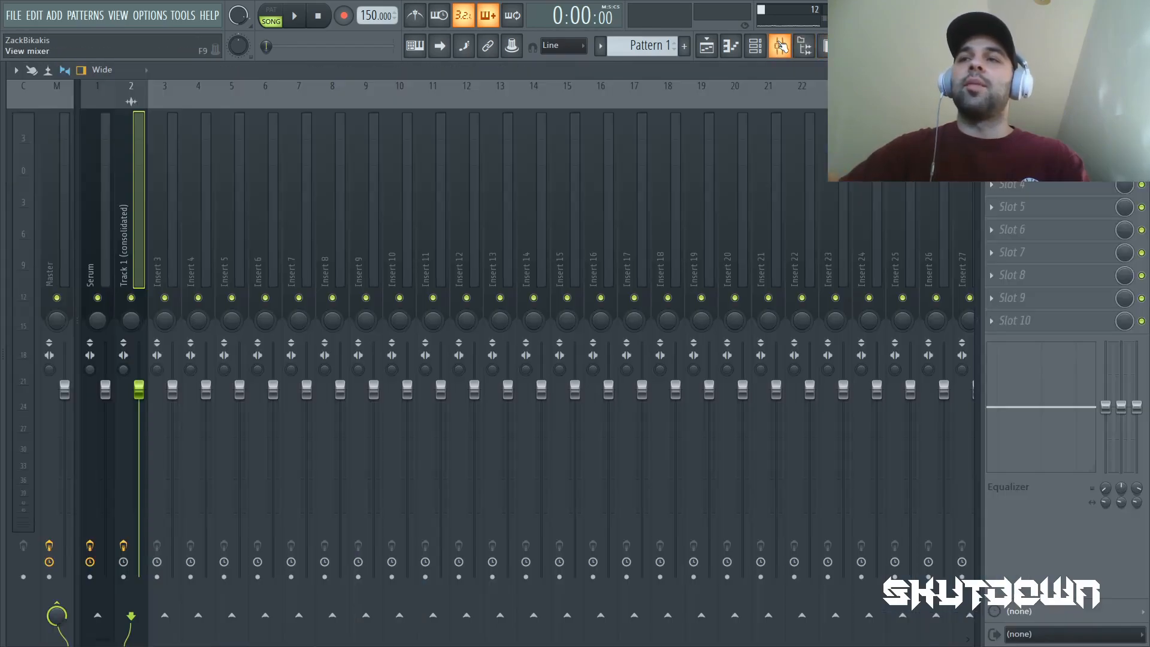
pyautogui.click(1050, 115)
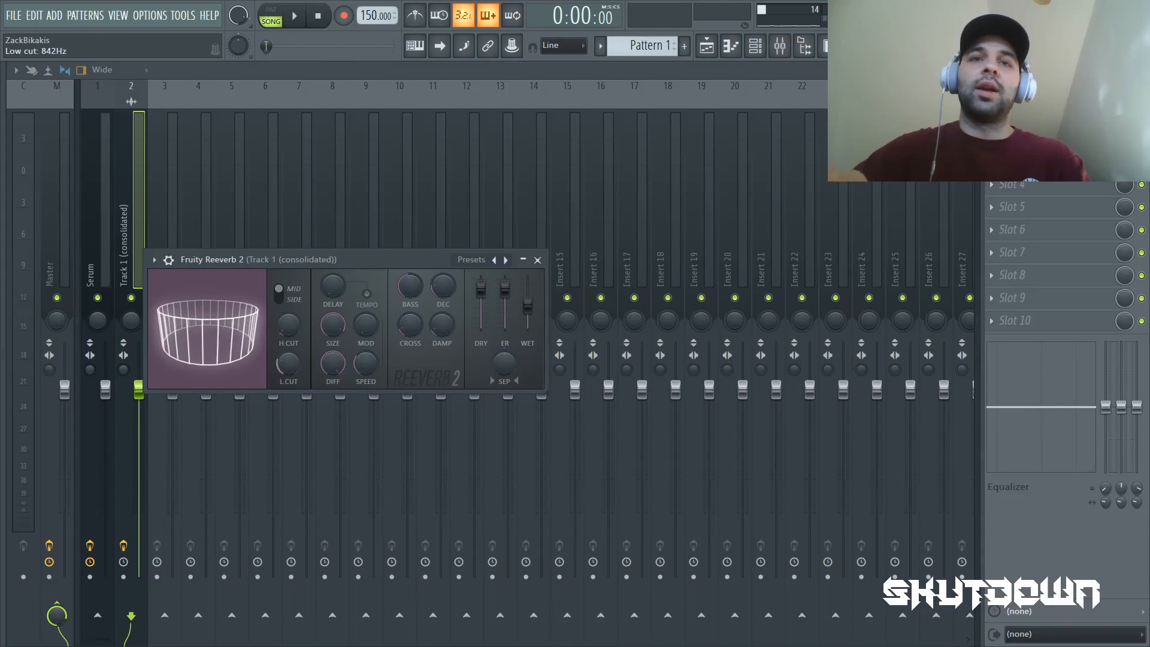
pyautogui.click(538, 260)
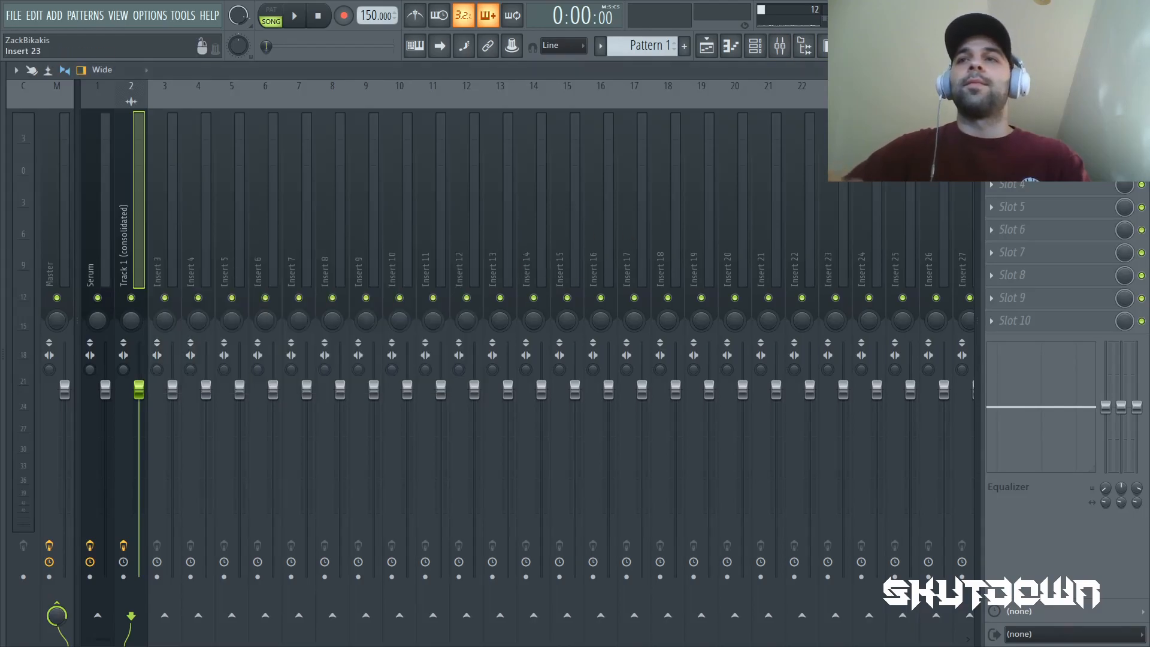
pyautogui.click(1141, 70)
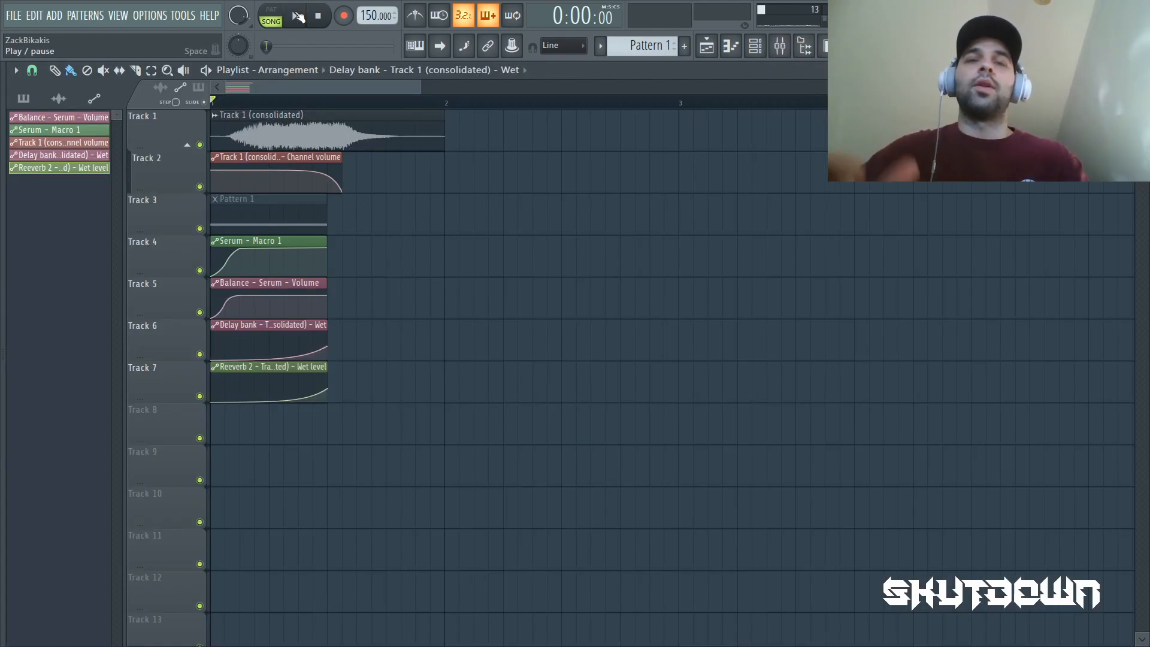
# Set the Delay Bank wet-level automation's tension to 17% and make the Reeverb 2 wet-level curve similarly gradual, checking by playback.
pyautogui.click(297, 16)
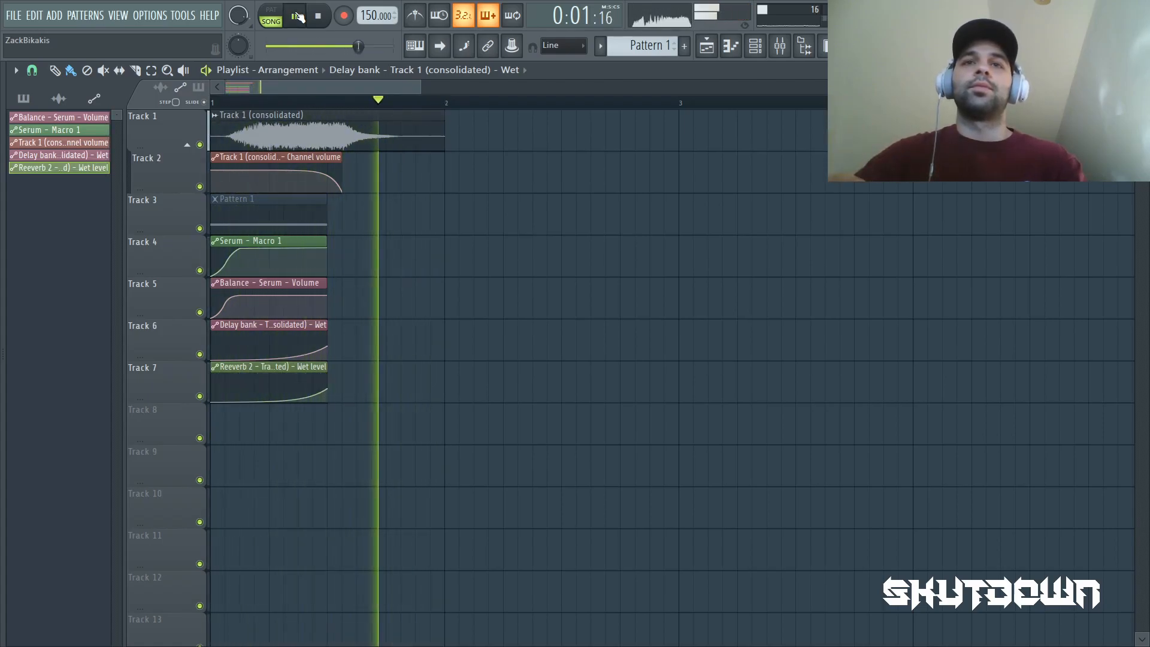
pyautogui.click(298, 16)
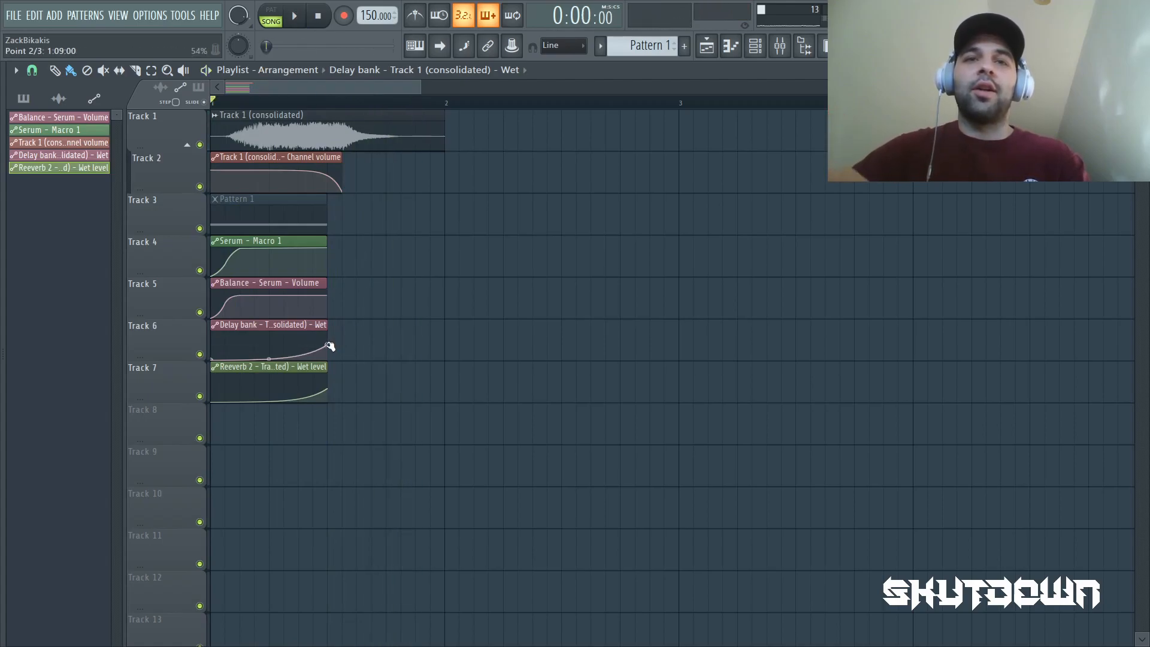
pyautogui.press('space')
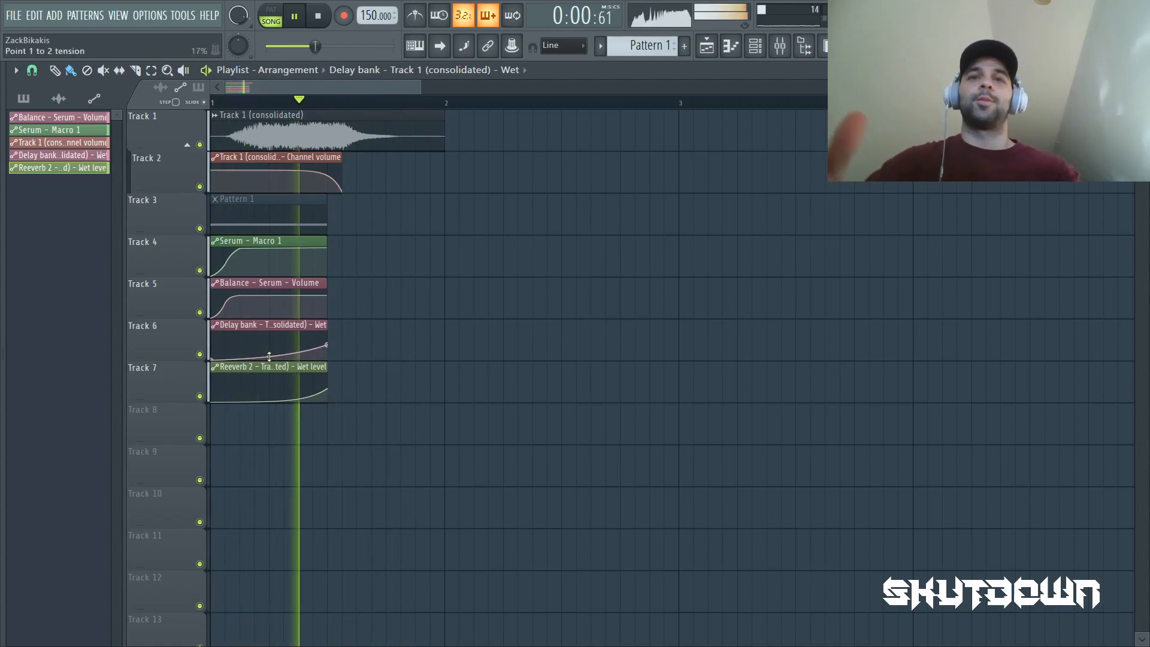
pyautogui.press('space')
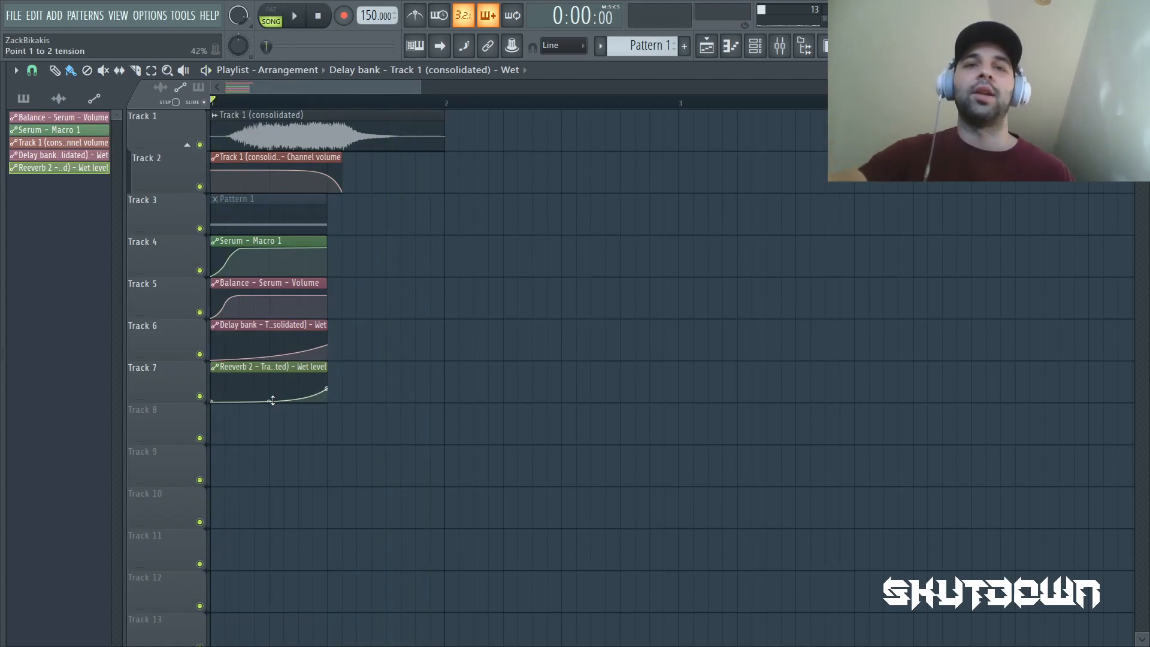
pyautogui.moveTo(269, 400); pyautogui.dragTo(269, 399)
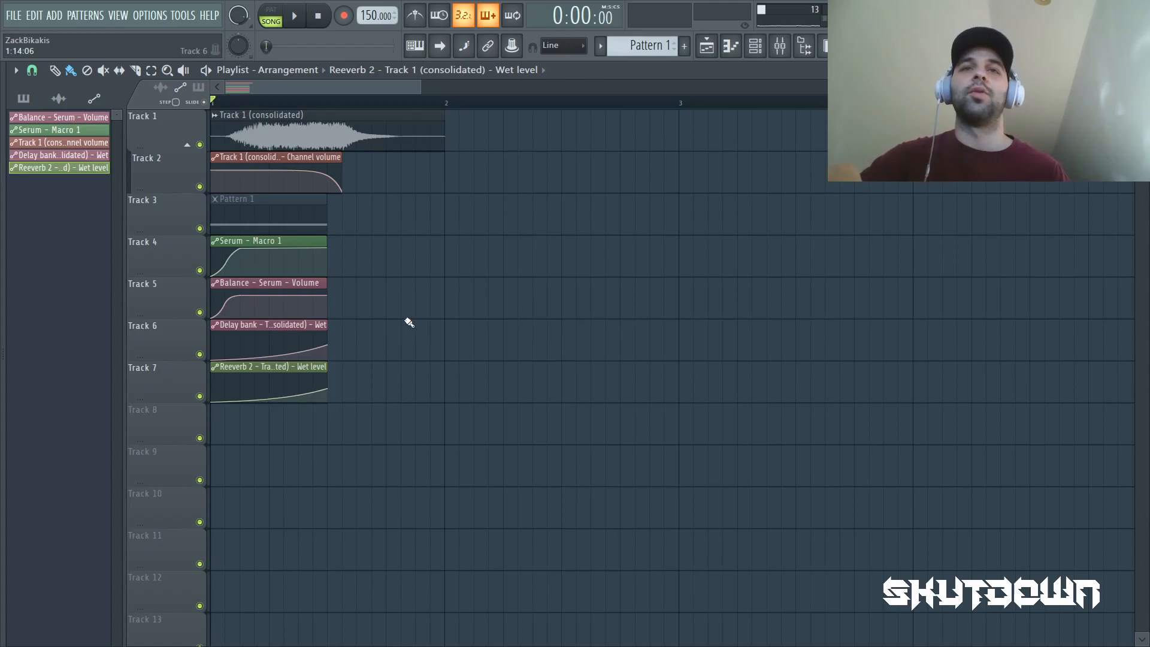
pyautogui.press('space')
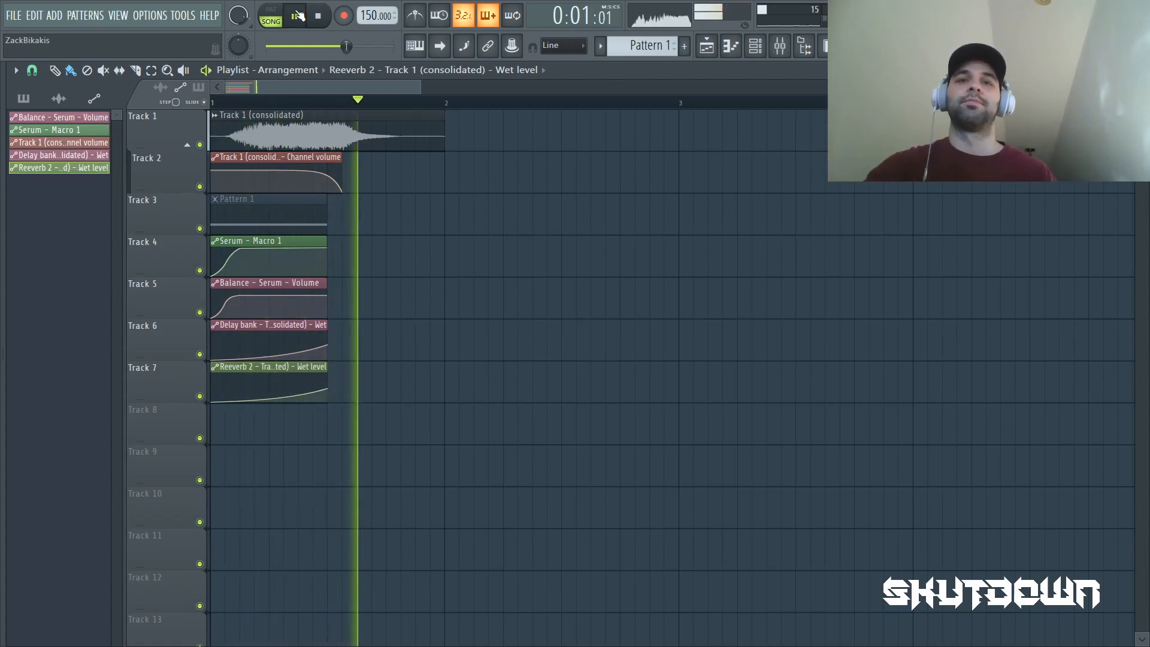